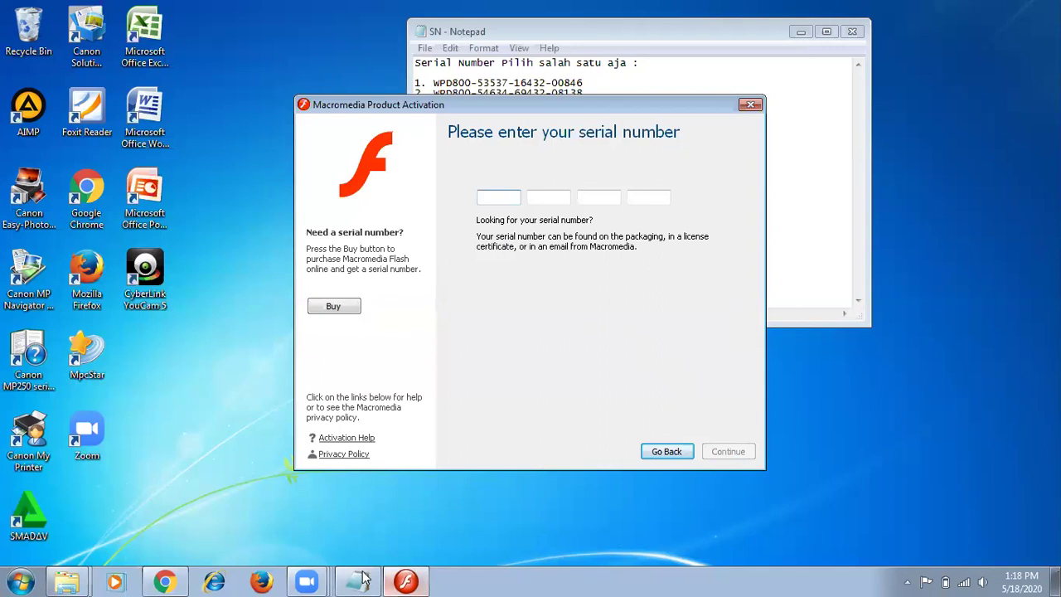
{"action": "left_click", "coordinate": [307, 580]}
{"action": "left_click", "coordinate": [304, 522]}
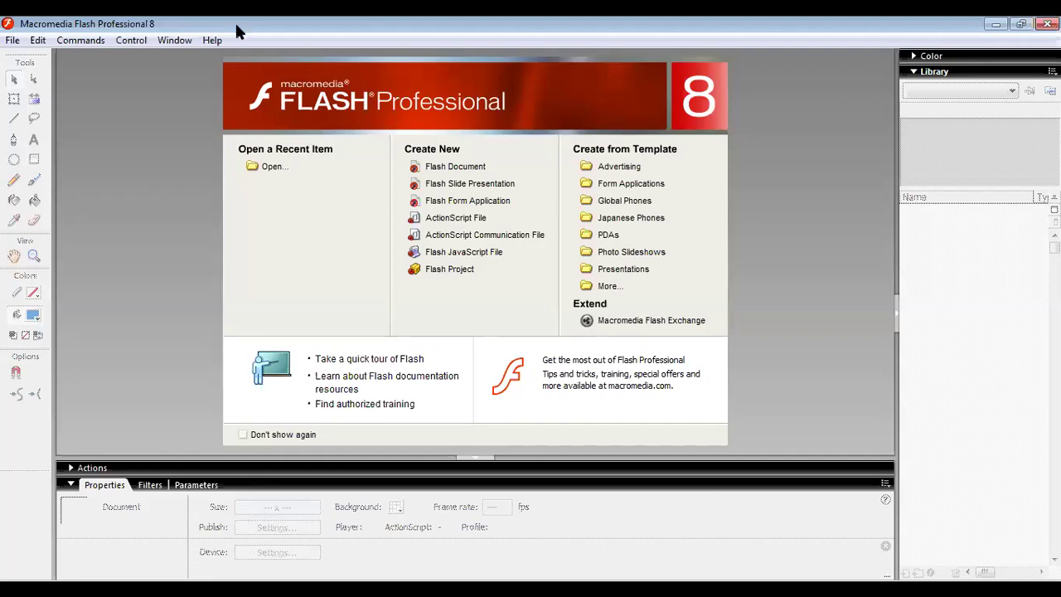
Step: Create a new blank Flash Document and expand the colour mixer beside the stage
{"action": "left_click", "coordinate": [446, 169]}
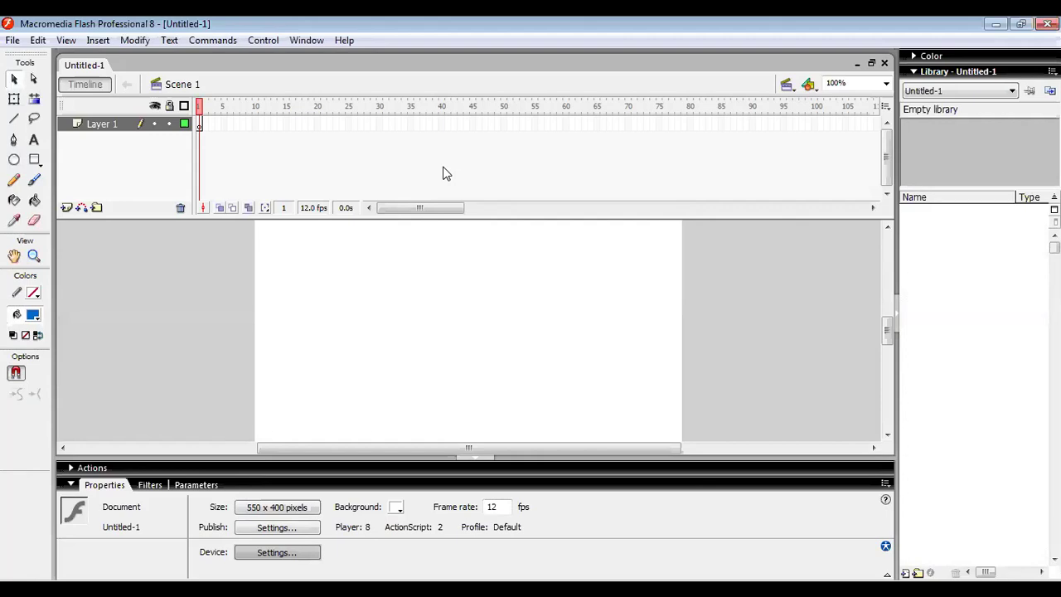
{"action": "scroll", "coordinate": [158, 319], "scroll_direction": "up", "scroll_amount": 3}
{"action": "scroll", "coordinate": [159, 319], "scroll_direction": "down", "scroll_amount": 3}
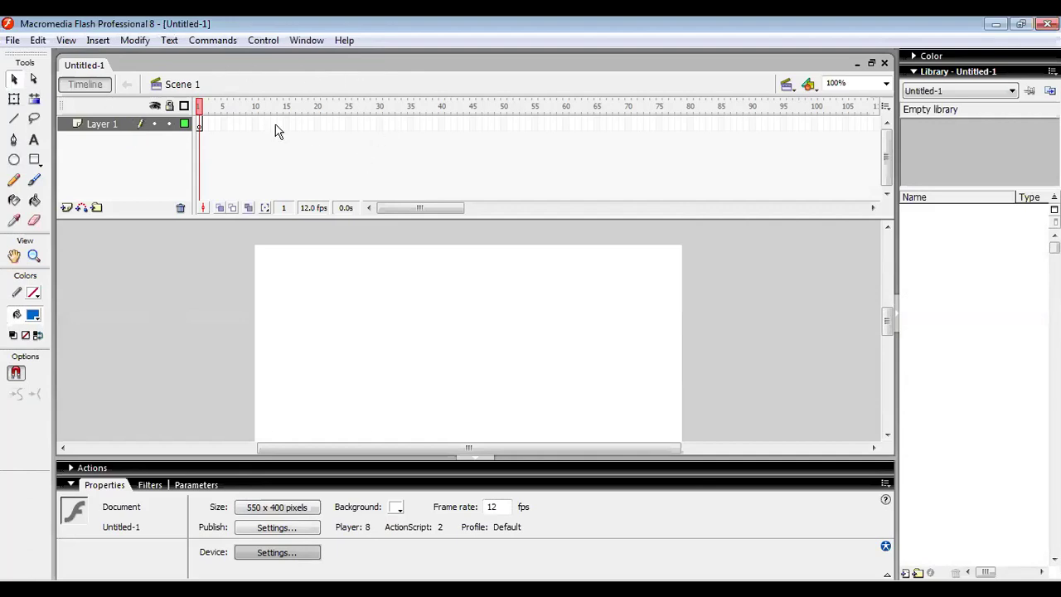
{"action": "left_click", "coordinate": [973, 55]}
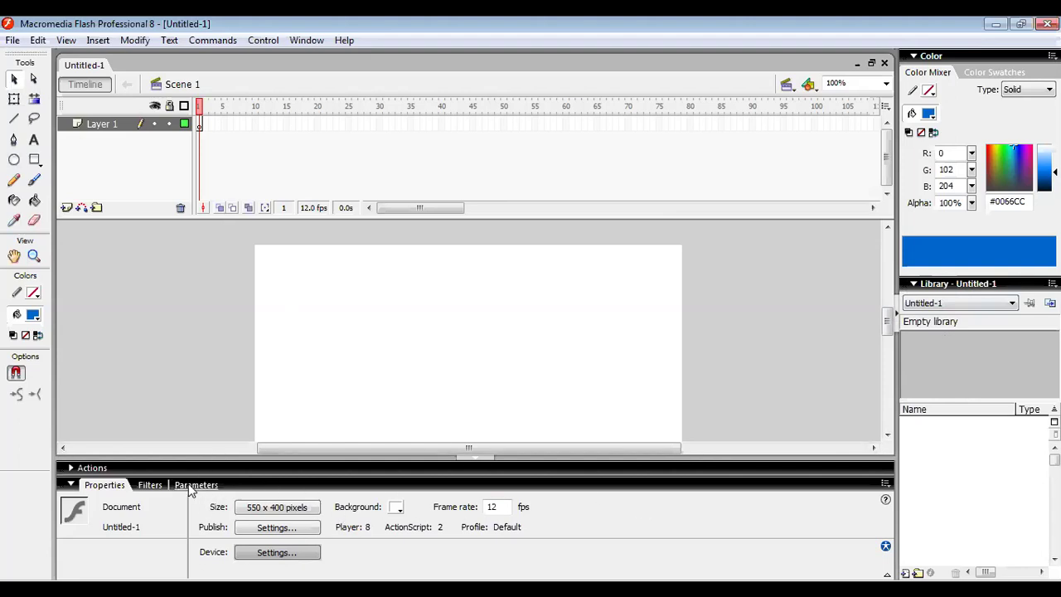
Step: View the script editor for the first frame of Layer 1 and collapse it again
{"action": "left_click", "coordinate": [92, 469]}
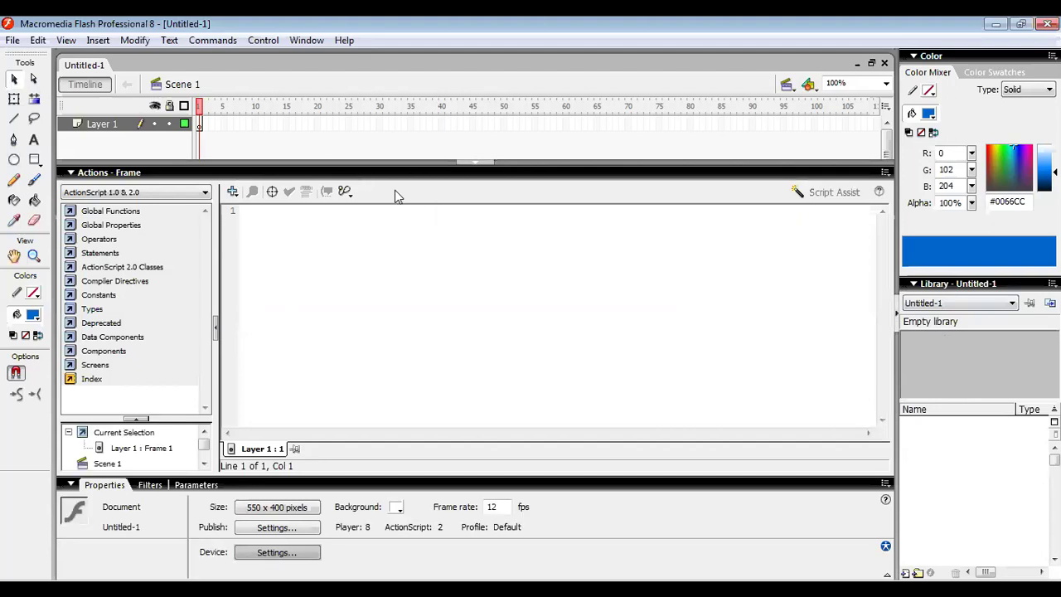
{"action": "left_click", "coordinate": [109, 172]}
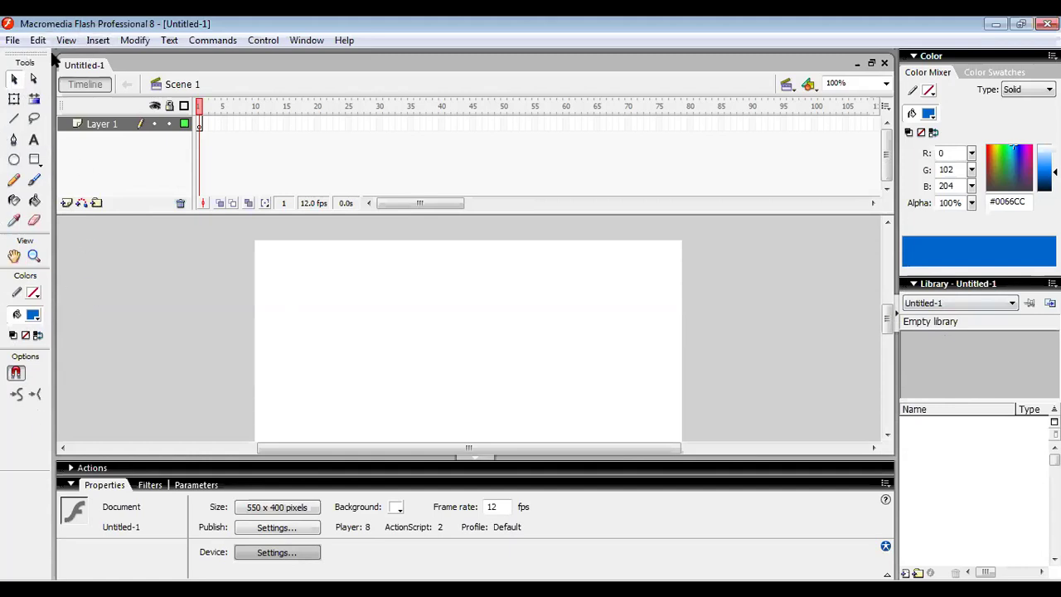
{"action": "left_click", "coordinate": [14, 99]}
{"action": "scroll", "coordinate": [251, 308], "scroll_direction": "up", "scroll_amount": 1}
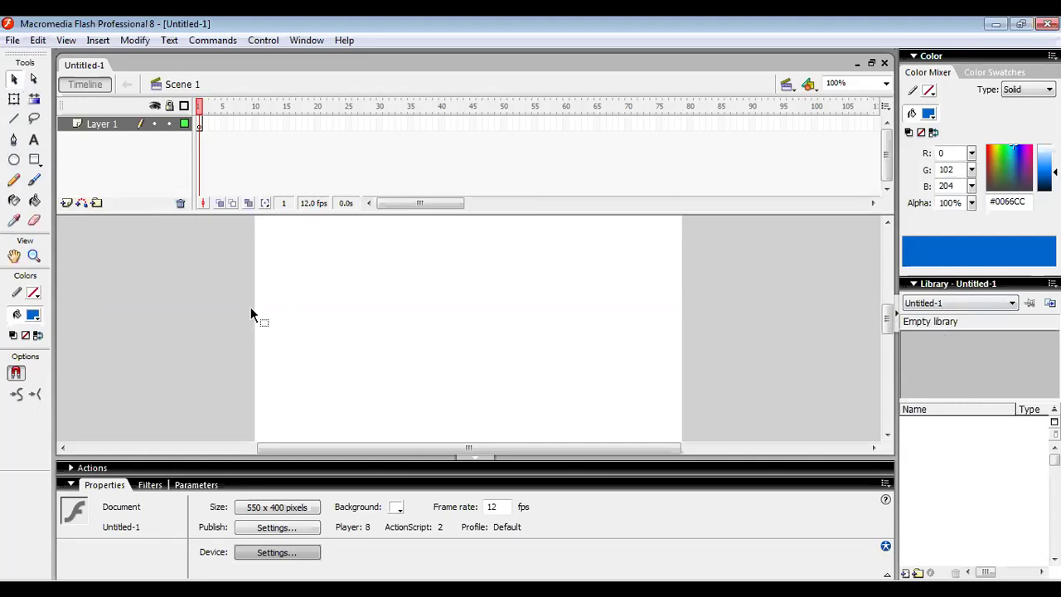
{"action": "scroll", "coordinate": [247, 282], "scroll_direction": "down", "scroll_amount": 1}
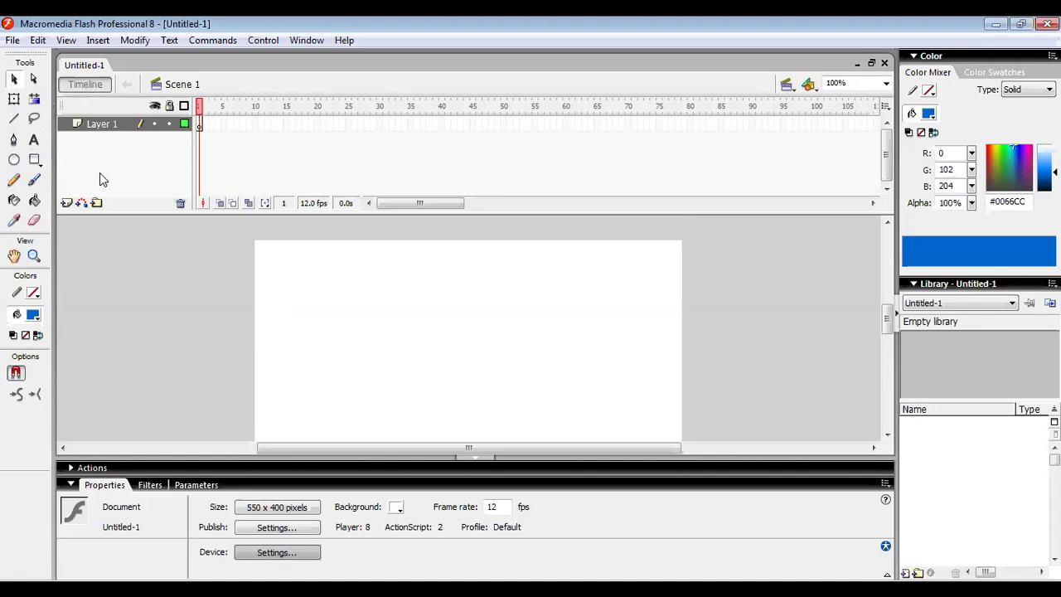
Step: Draw a blue circle about 73 px across on the stage and set the fill colour for new shapes to #D0D0D0
{"action": "left_click", "coordinate": [14, 160]}
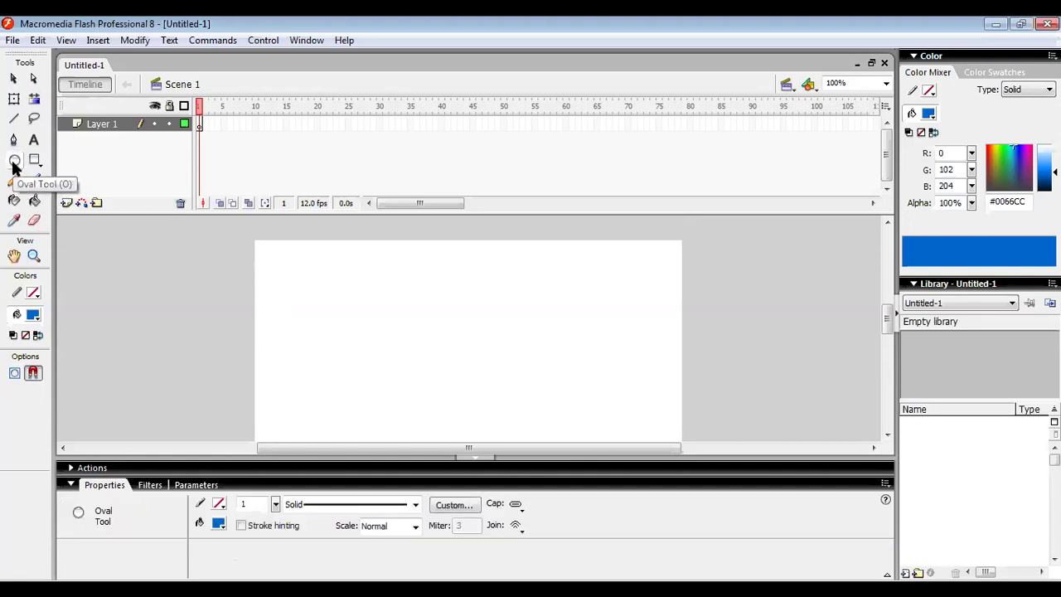
{"action": "left_click_drag", "start_coordinate": [354, 315], "coordinate": [408, 370]}
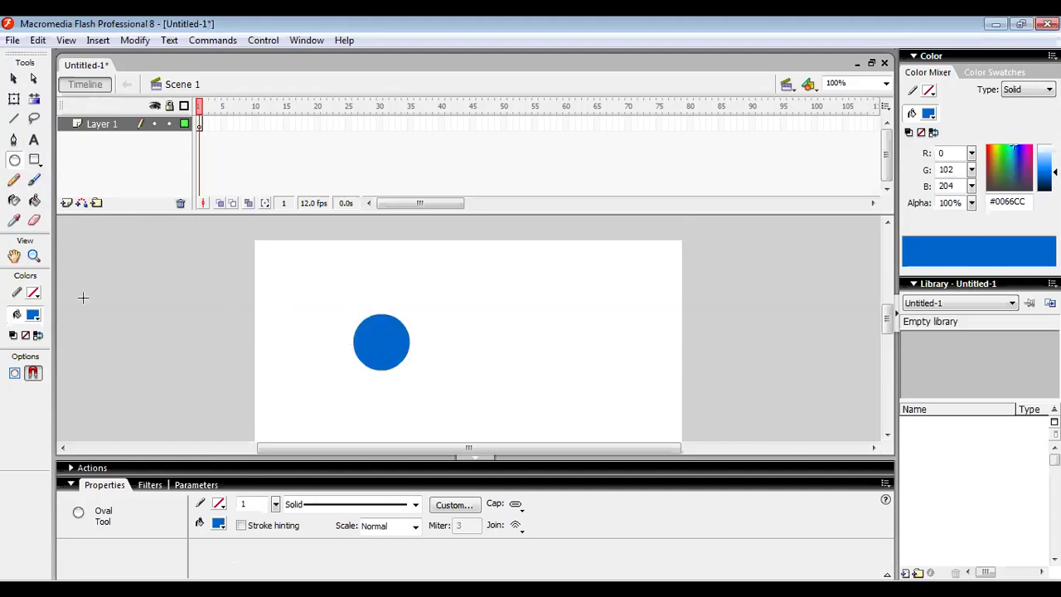
{"action": "left_click", "coordinate": [33, 315]}
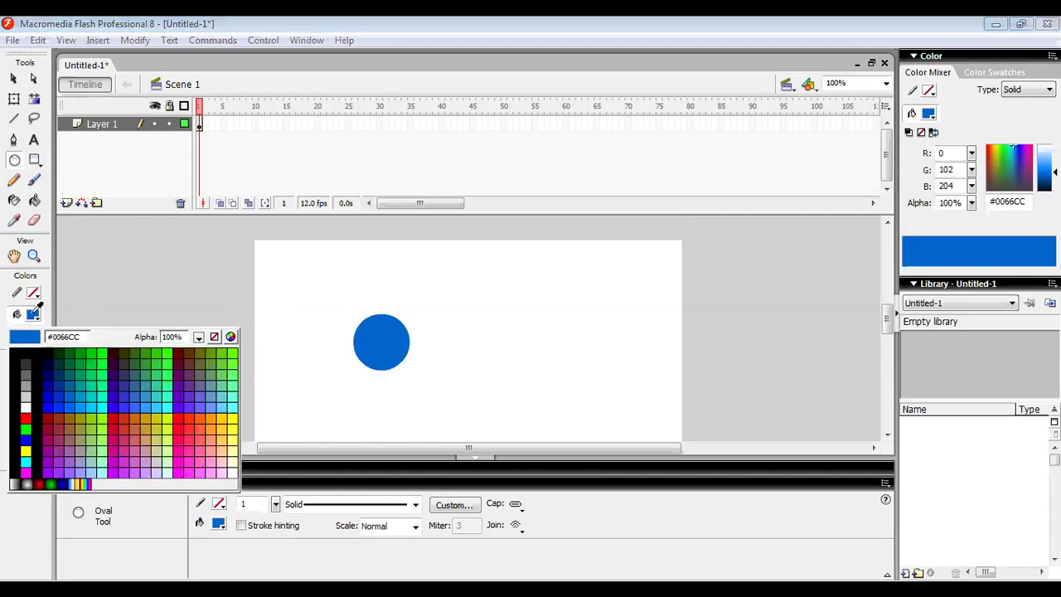
{"action": "left_click", "coordinate": [122, 279]}
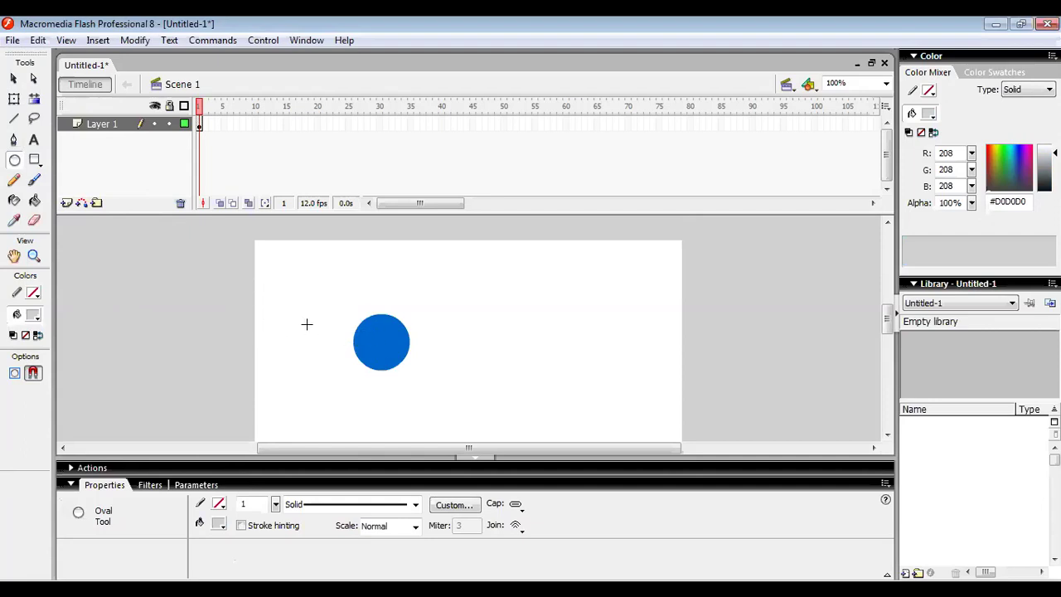
Step: Convert the blue circle to a symbol of type Button with its registration point at the centre
{"action": "left_click", "coordinate": [15, 83]}
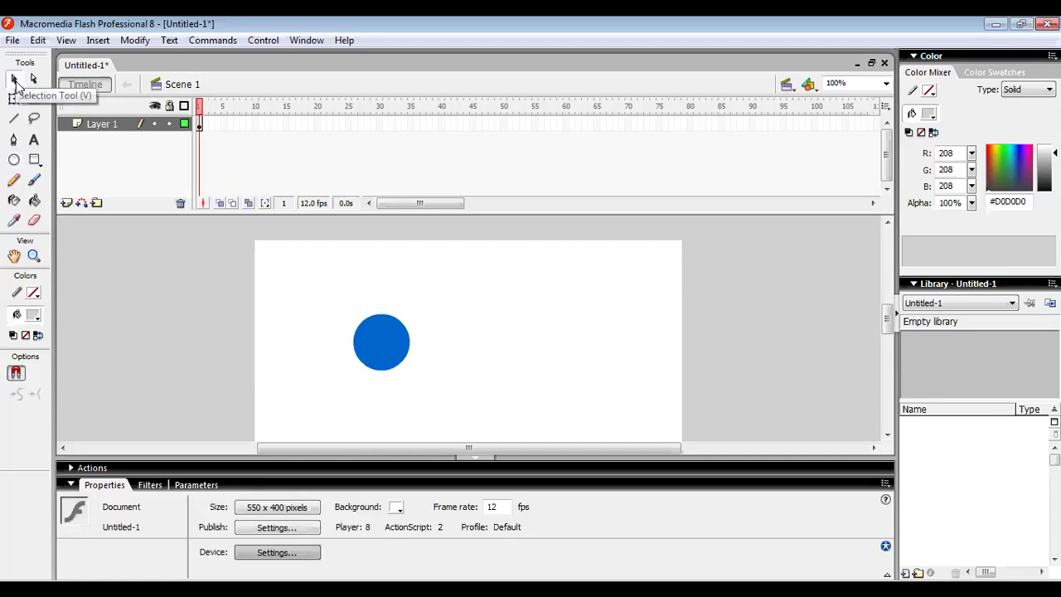
{"action": "left_click", "coordinate": [379, 354]}
{"action": "scroll", "coordinate": [481, 346], "scroll_direction": "down", "scroll_amount": 3}
{"action": "scroll", "coordinate": [420, 338], "scroll_direction": "up", "scroll_amount": 3}
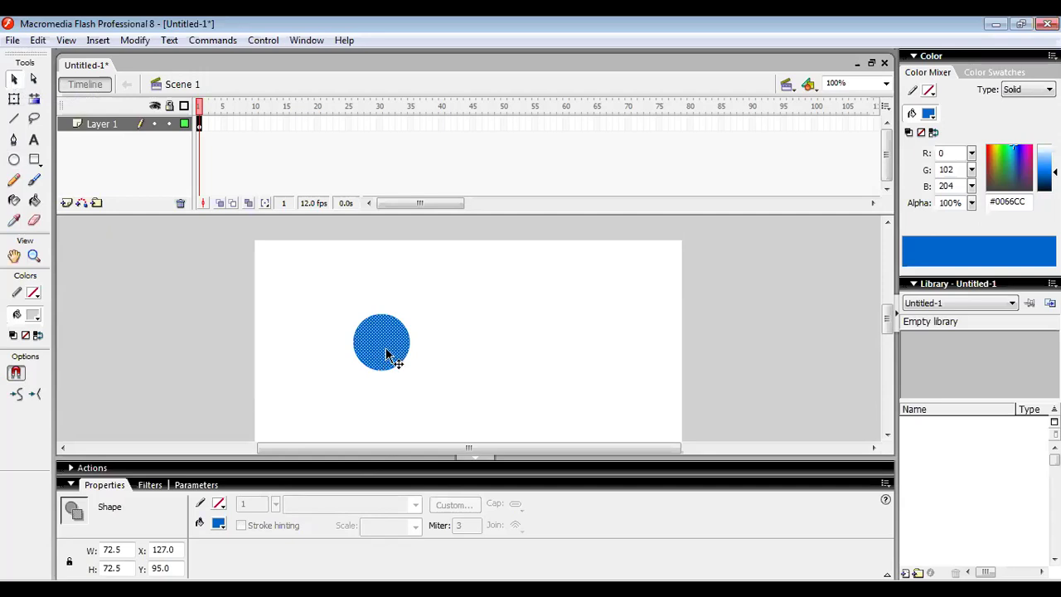
{"action": "right_click", "coordinate": [387, 355]}
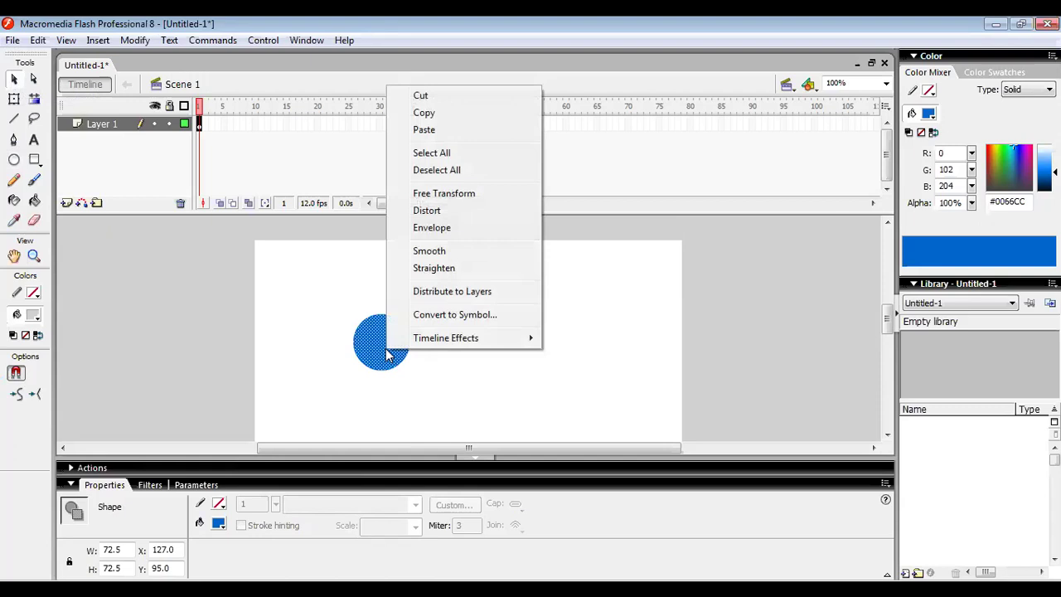
{"action": "left_click", "coordinate": [388, 355]}
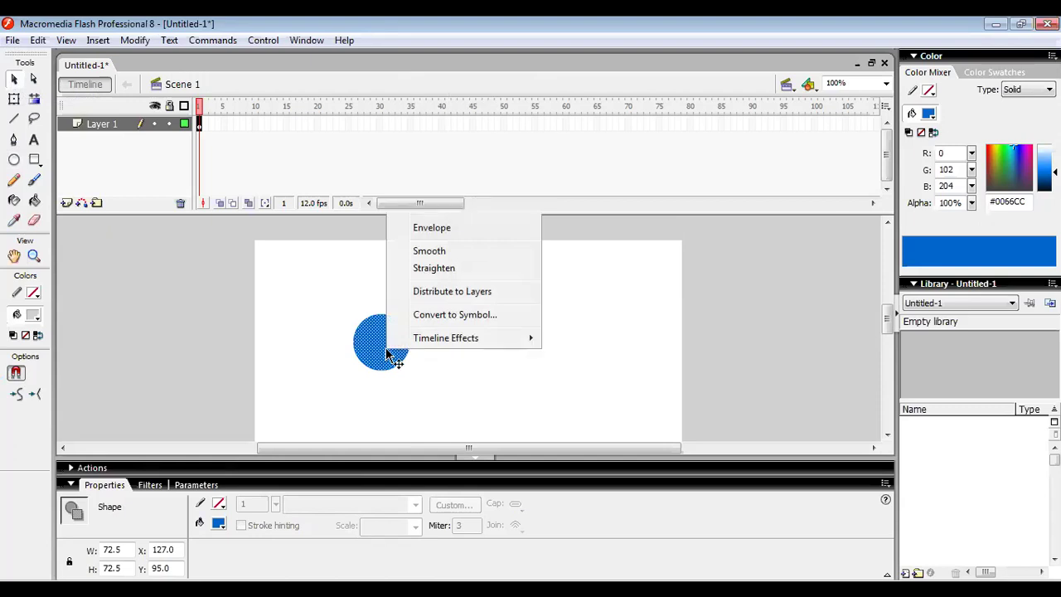
{"action": "left_click", "coordinate": [131, 41]}
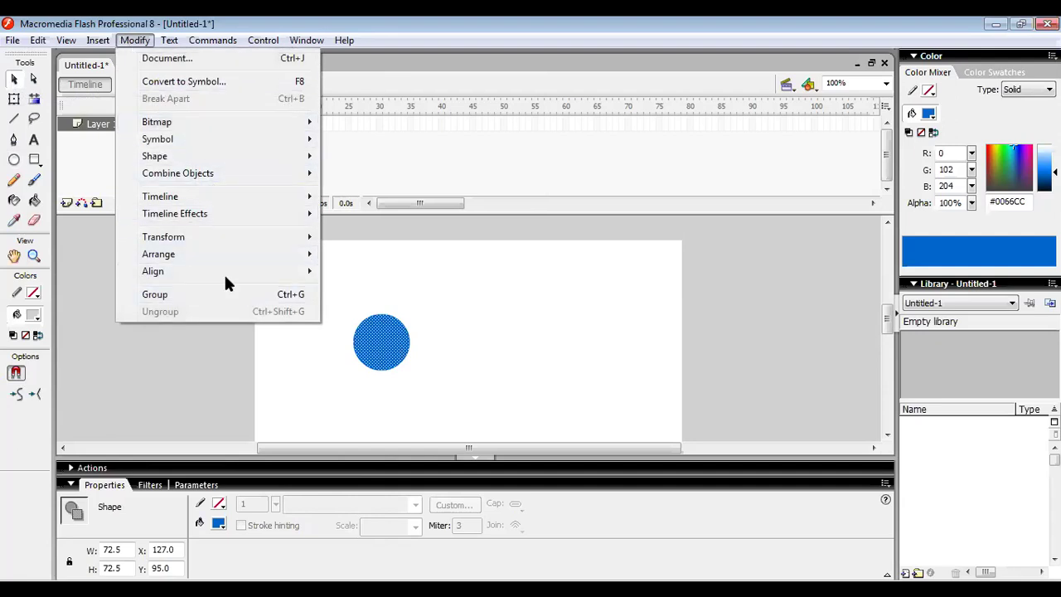
{"action": "left_click", "coordinate": [303, 82]}
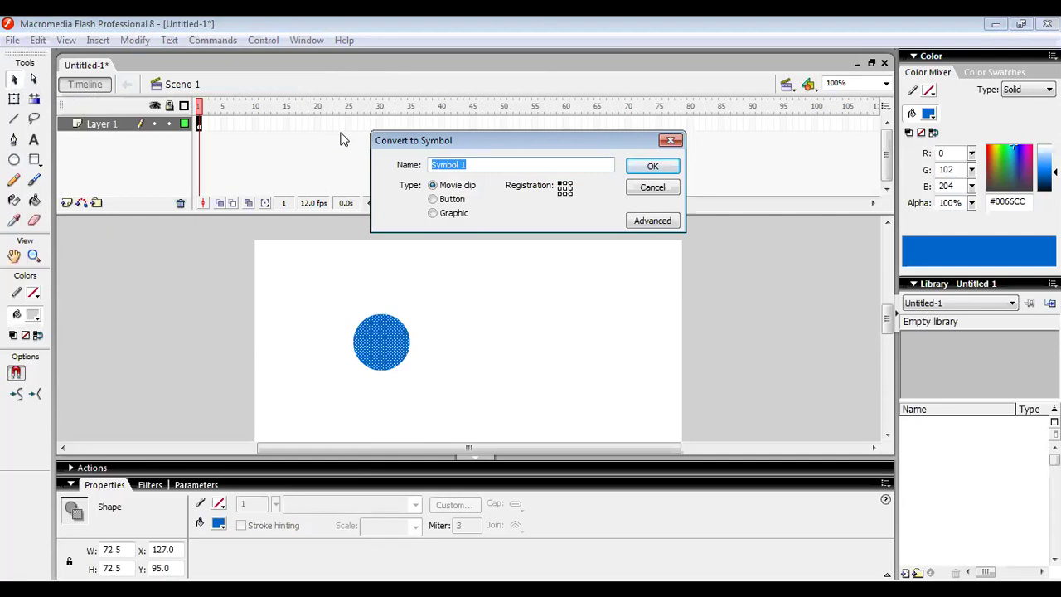
{"action": "left_click", "coordinate": [434, 199]}
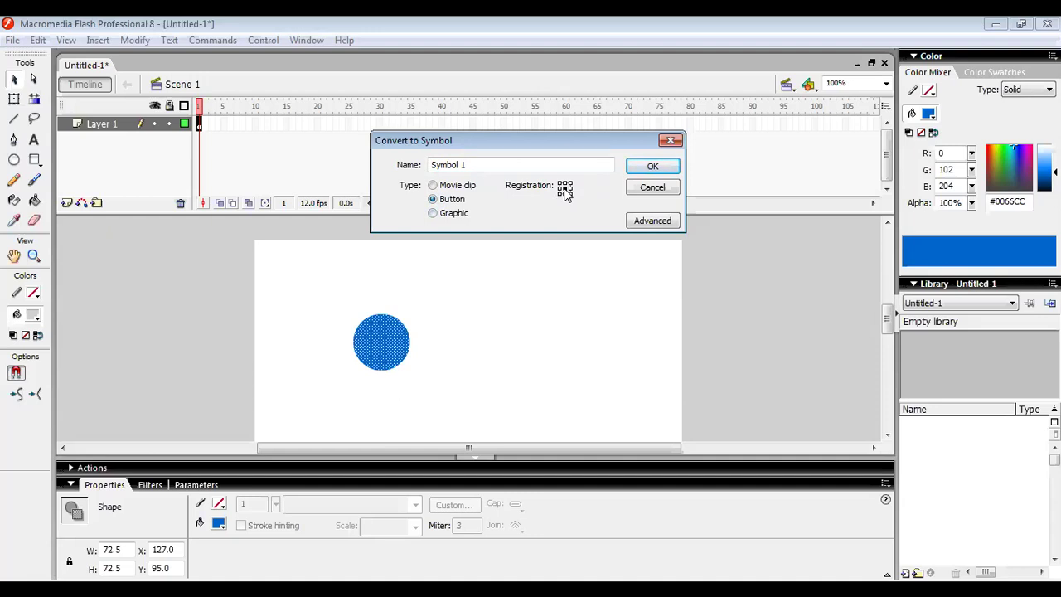
{"action": "left_click", "coordinate": [653, 167]}
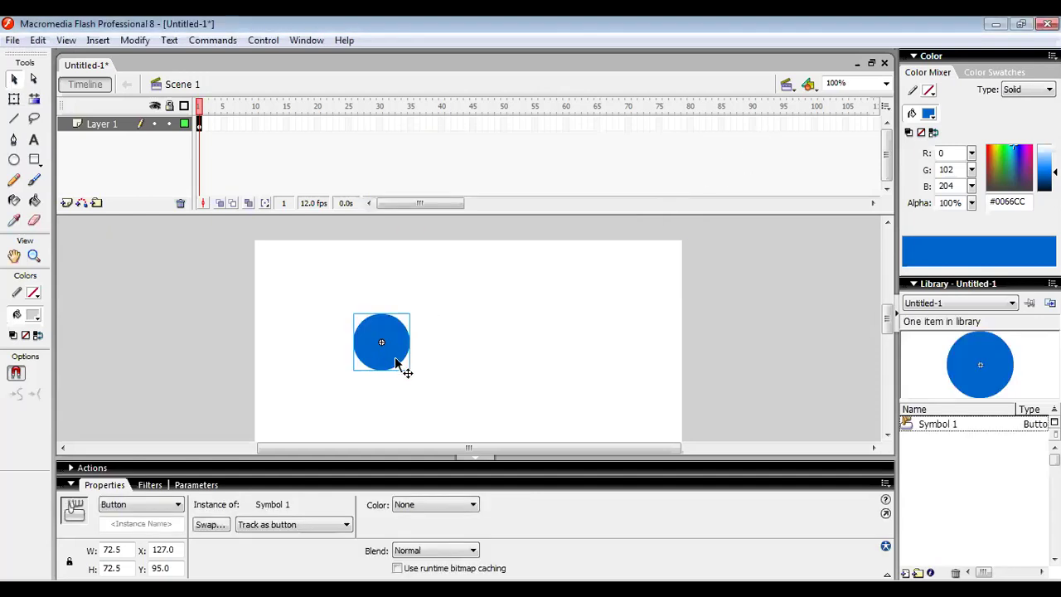
Step: Insert keyframes in the Over and Down states of the circle button symbol and return to Scene 1
{"action": "scroll", "coordinate": [461, 370], "scroll_direction": "down", "scroll_amount": 2}
{"action": "scroll", "coordinate": [462, 370], "scroll_direction": "up", "scroll_amount": 2}
{"action": "double_click", "coordinate": [391, 349]}
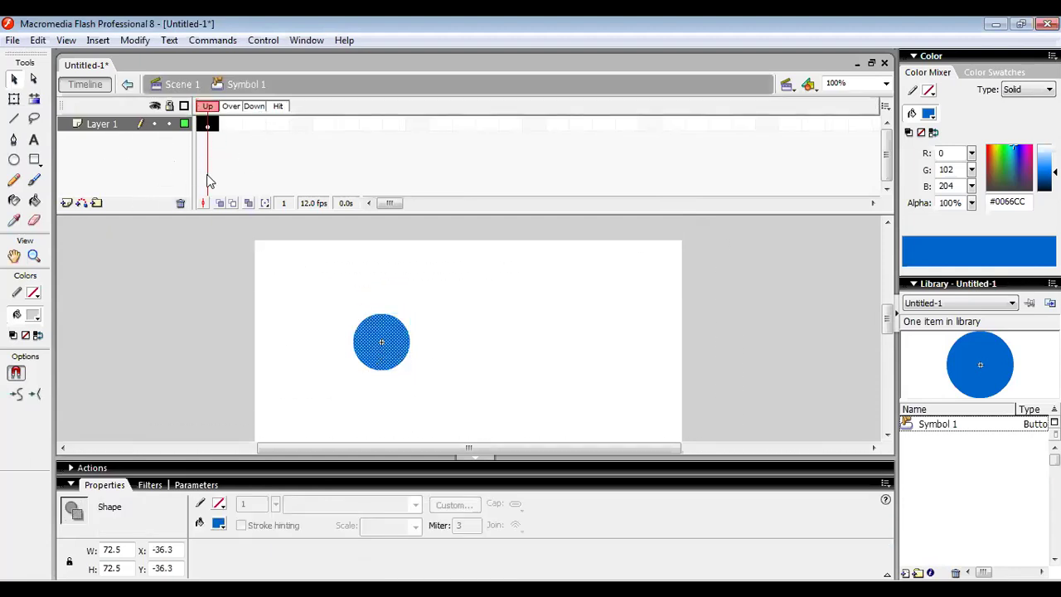
{"action": "left_click", "coordinate": [234, 125]}
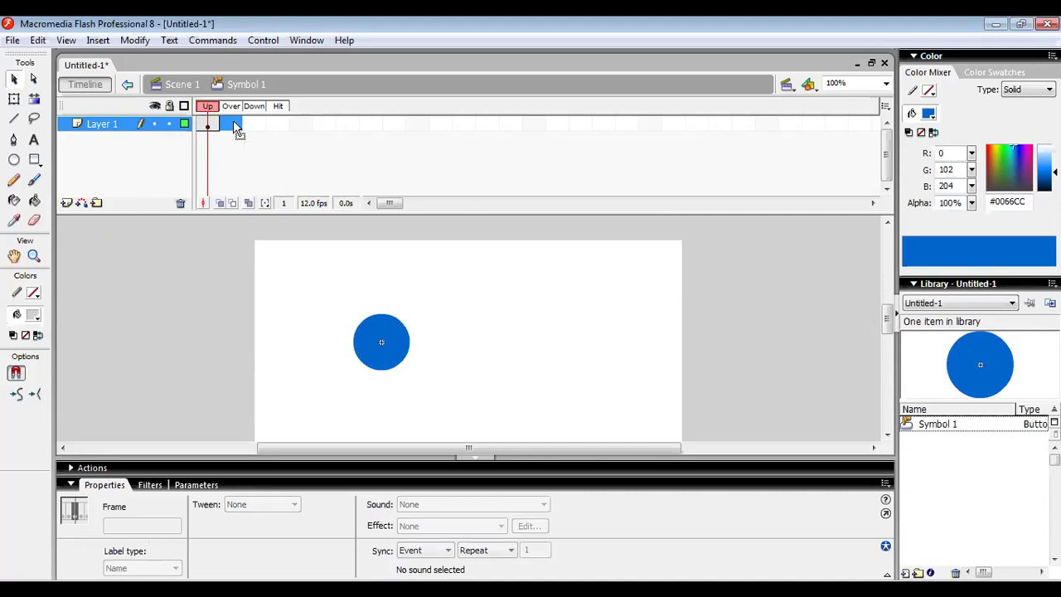
{"action": "right_click", "coordinate": [235, 125]}
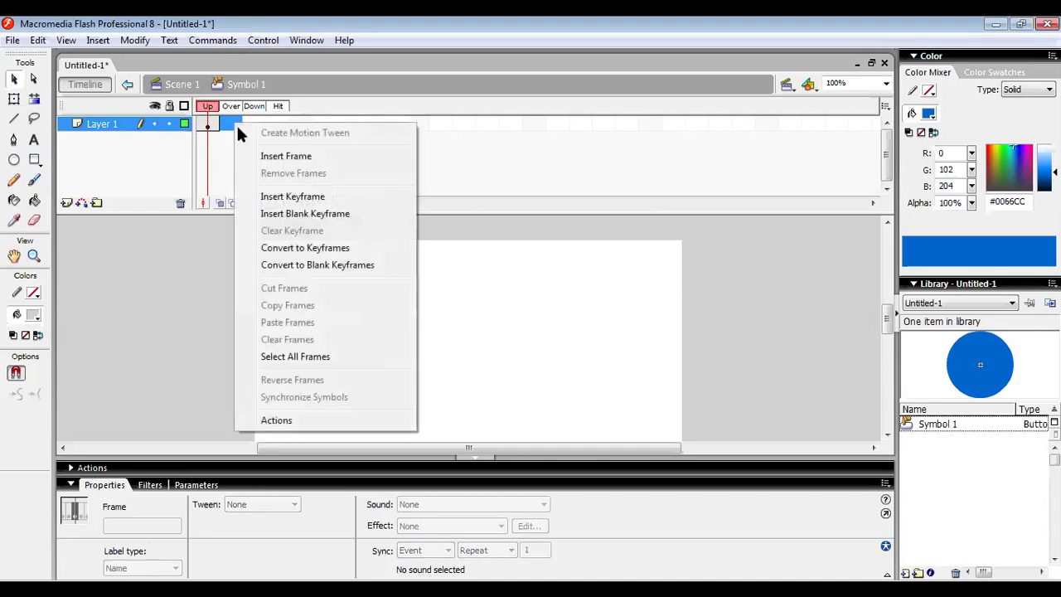
{"action": "left_click", "coordinate": [273, 199]}
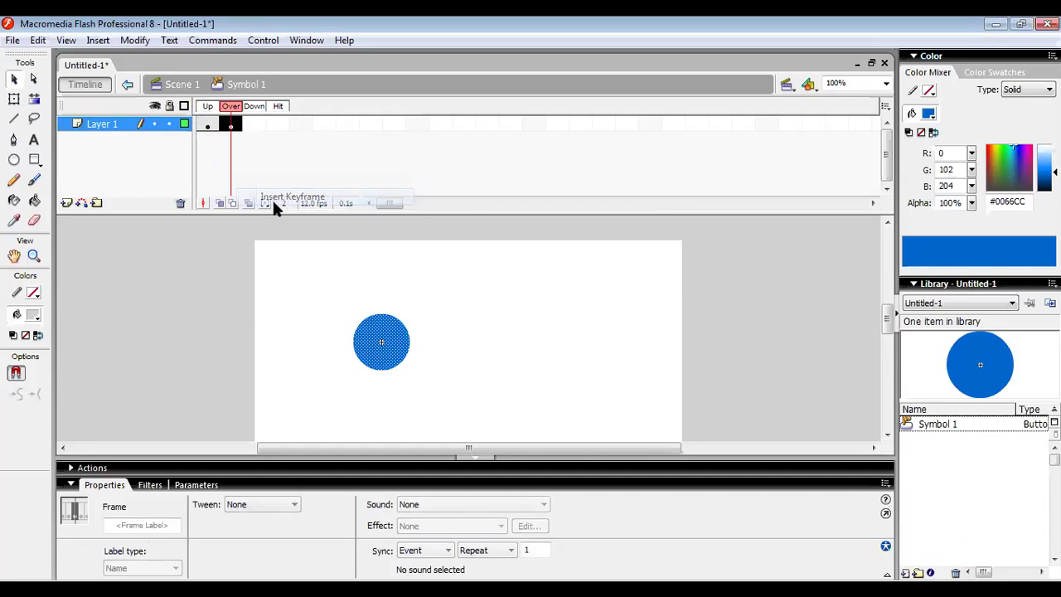
{"action": "right_click", "coordinate": [253, 124]}
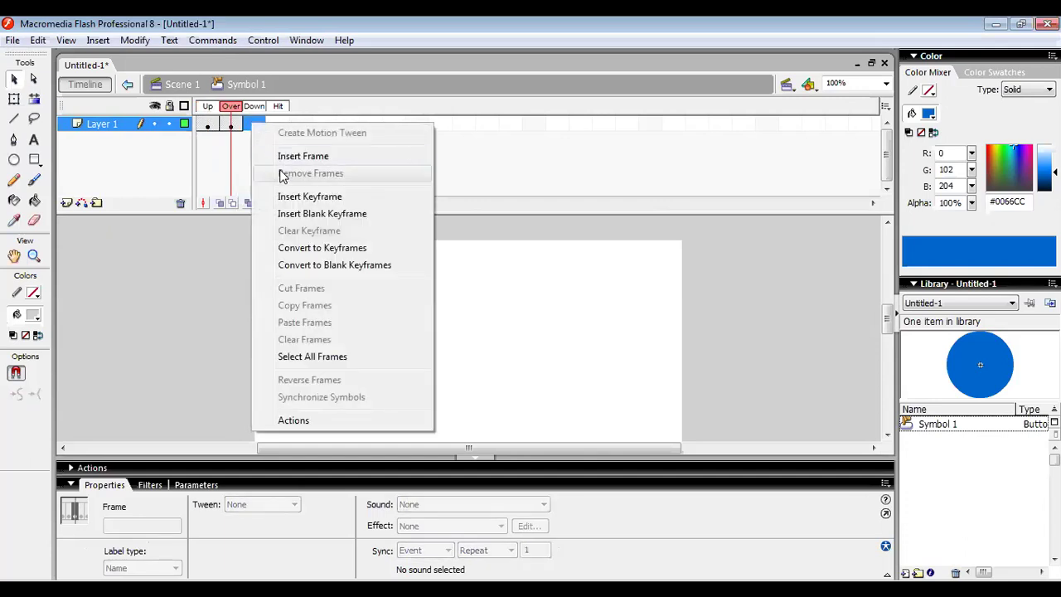
{"action": "left_click", "coordinate": [281, 197]}
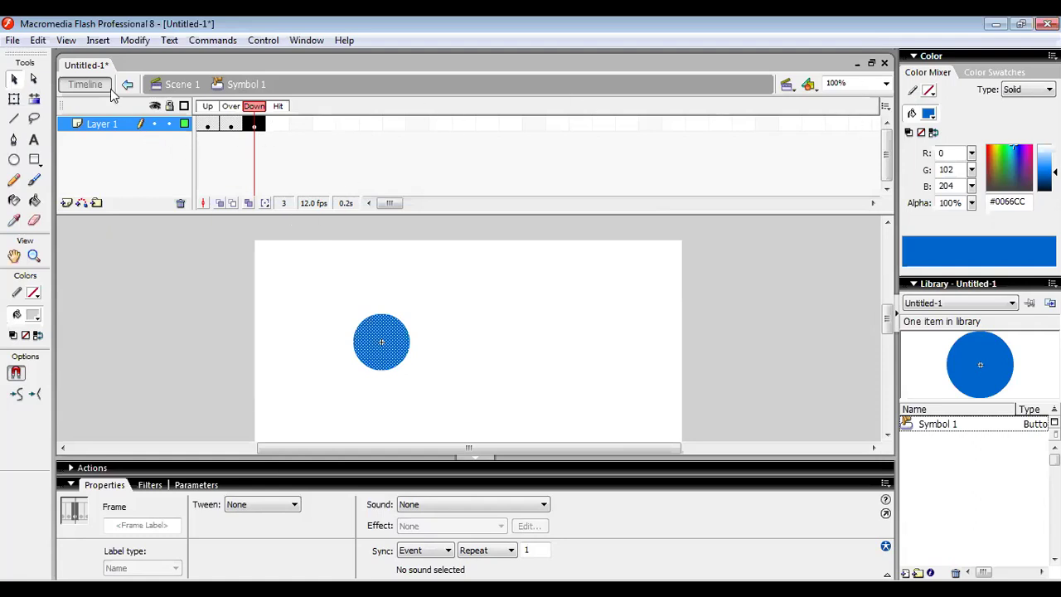
{"action": "left_click", "coordinate": [176, 85]}
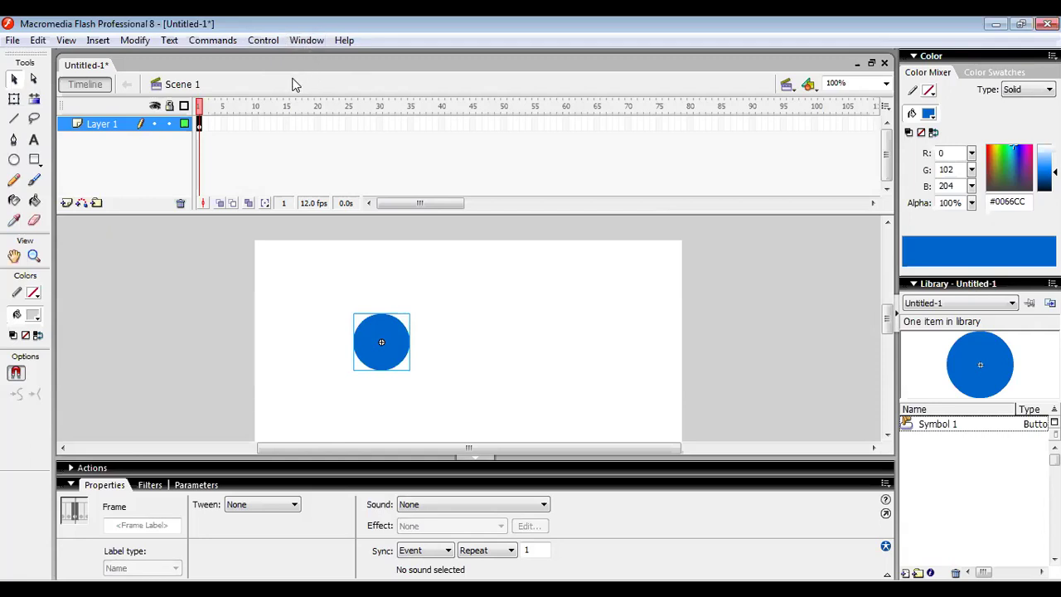
Step: Test the movie to check the circle button and close the preview
{"action": "left_click", "coordinate": [273, 41]}
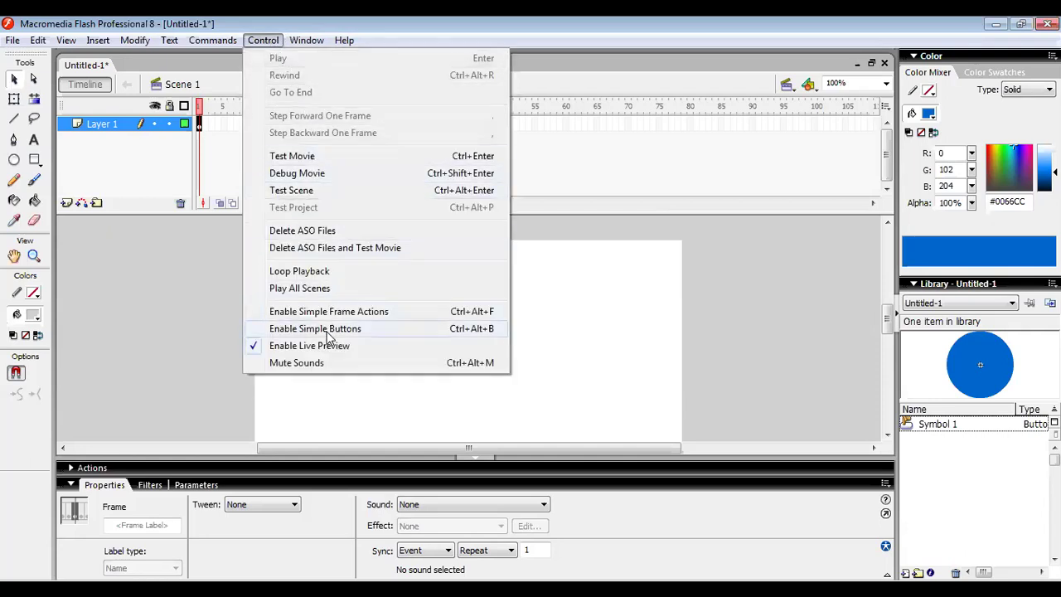
{"action": "left_click", "coordinate": [330, 158]}
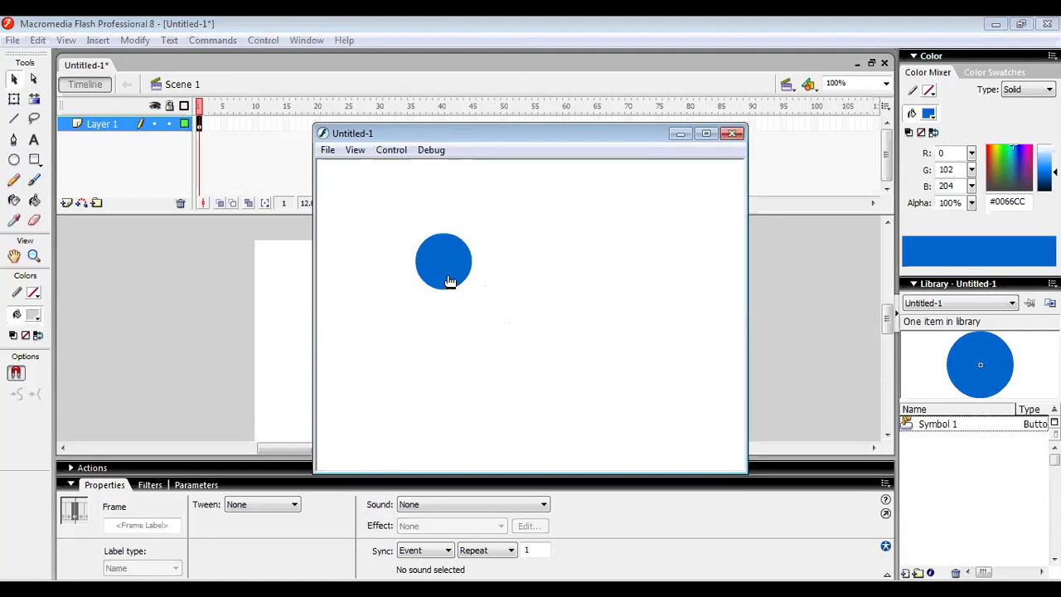
{"action": "left_click", "coordinate": [733, 134]}
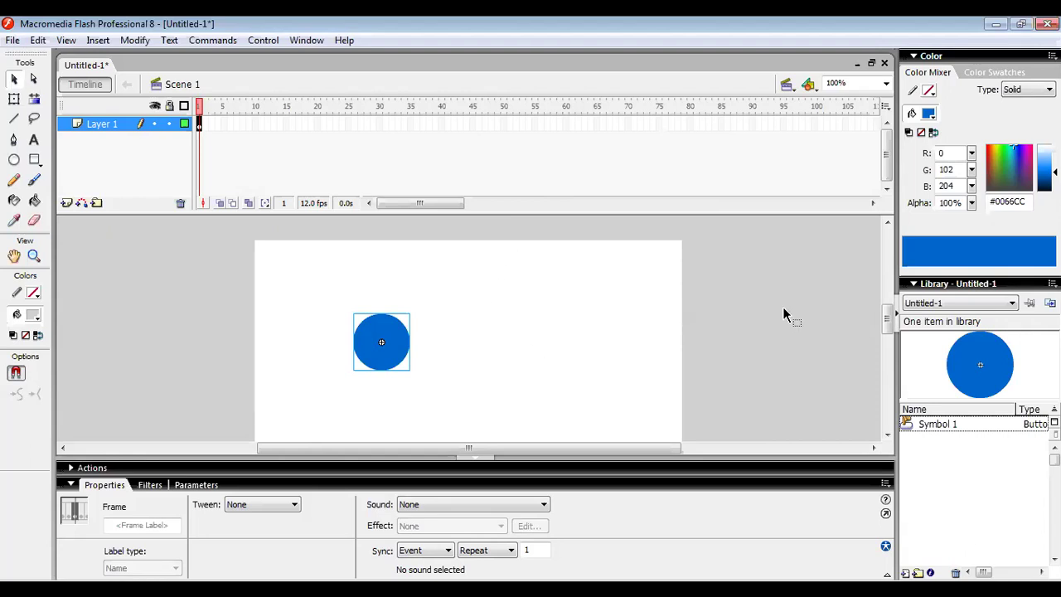
Step: Check the script attached to the blue circle button and deselect the button
{"action": "left_click_drag", "start_coordinate": [888, 321], "coordinate": [872, 331]}
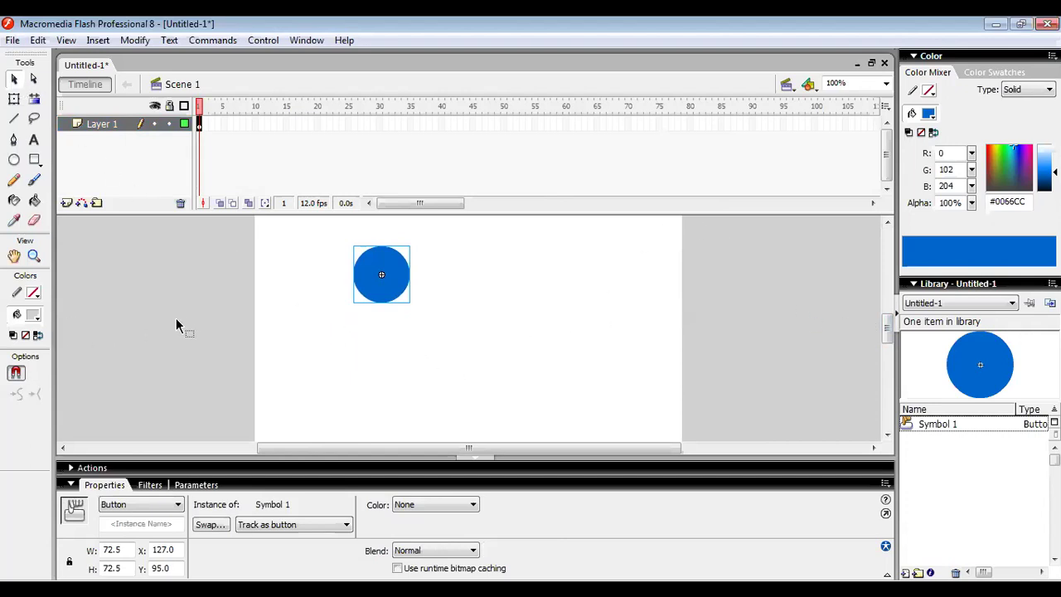
{"action": "left_click", "coordinate": [415, 469]}
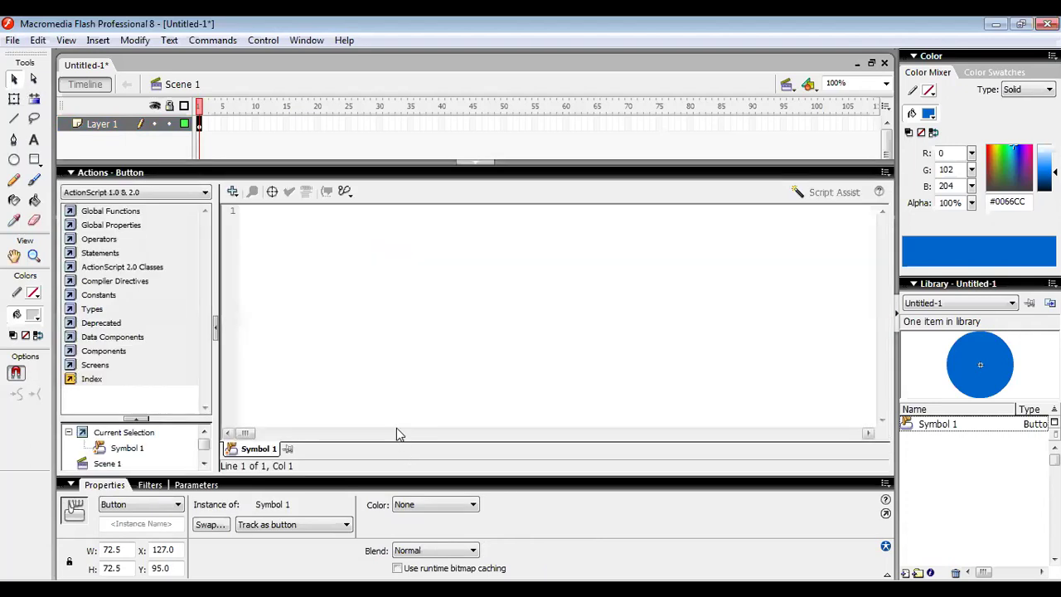
{"action": "left_click", "coordinate": [188, 174]}
{"action": "left_click", "coordinate": [297, 331]}
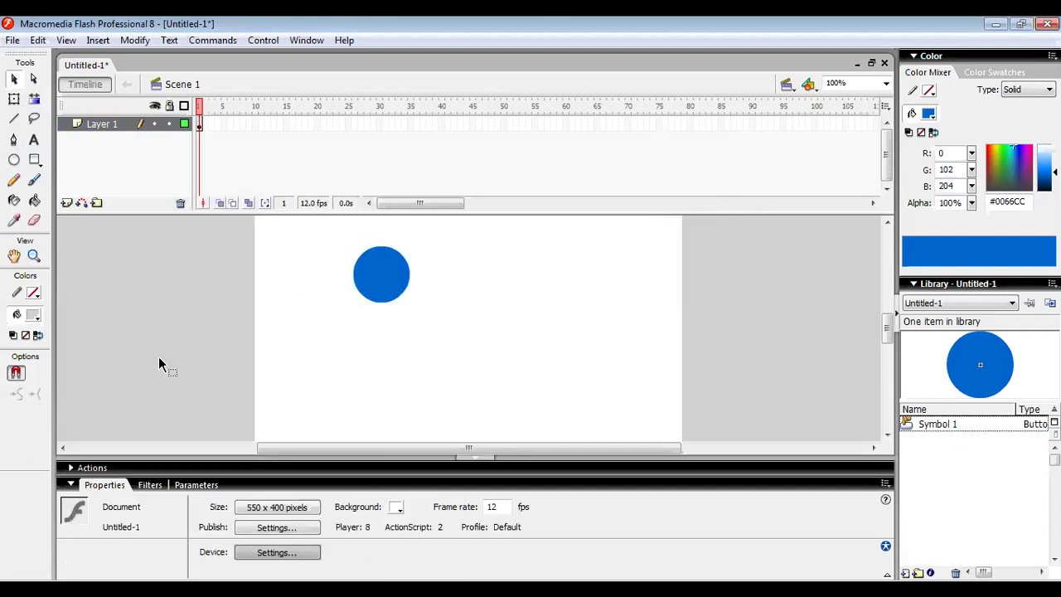
{"action": "scroll", "coordinate": [291, 315], "scroll_direction": "up", "scroll_amount": 2}
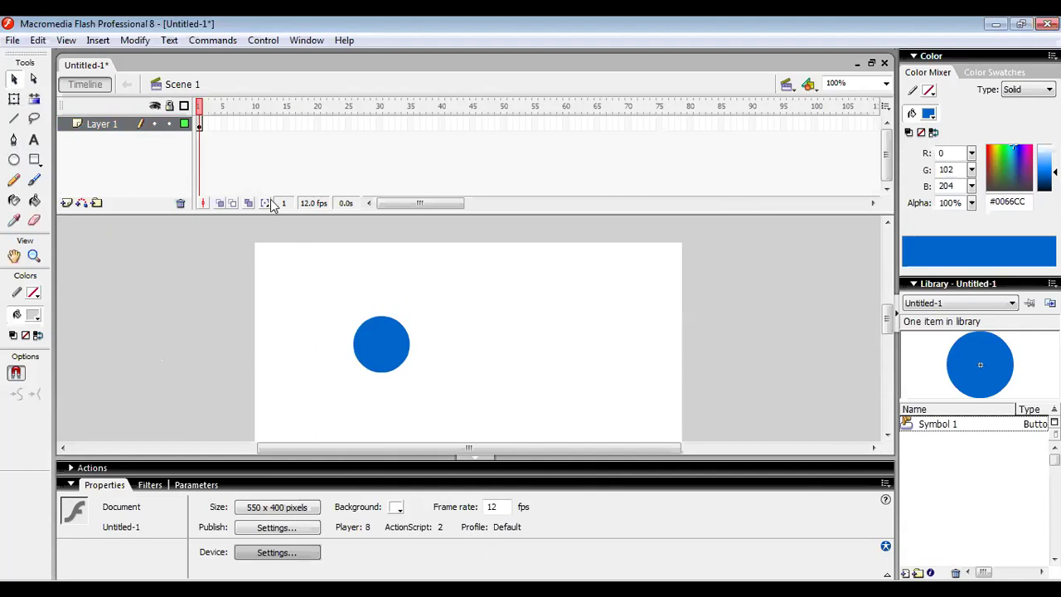
Step: Insert a blank keyframe at frame 2 of Layer 1 on the main timeline
{"action": "left_click_drag", "start_coordinate": [208, 135], "coordinate": [259, 411]}
{"action": "left_click_drag", "start_coordinate": [234, 270], "coordinate": [207, 128]}
{"action": "left_click", "coordinate": [206, 131]}
{"action": "right_click", "coordinate": [206, 130]}
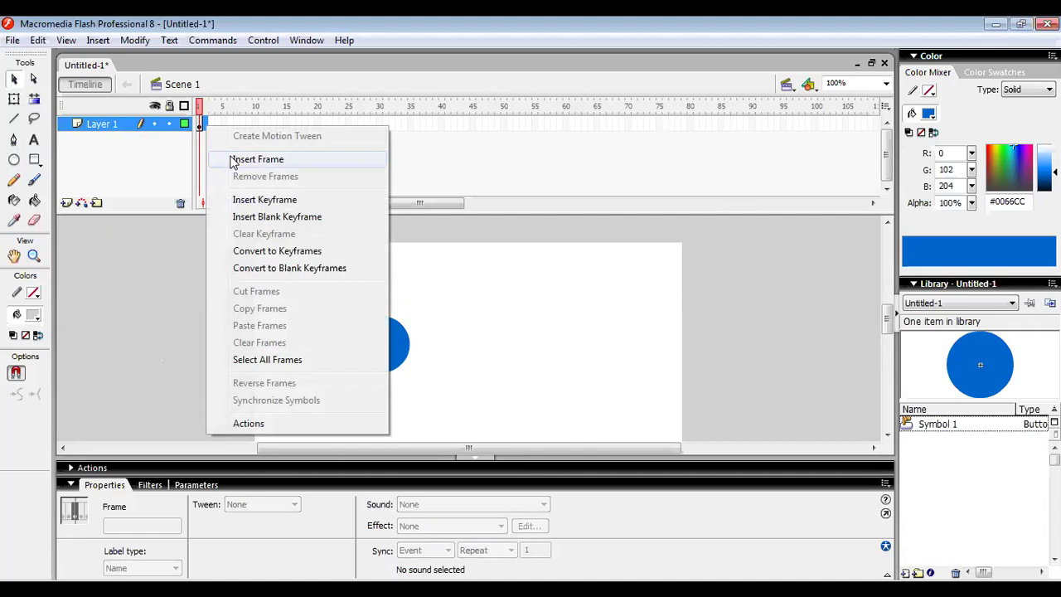
{"action": "left_click", "coordinate": [247, 217]}
{"action": "left_click", "coordinate": [284, 278]}
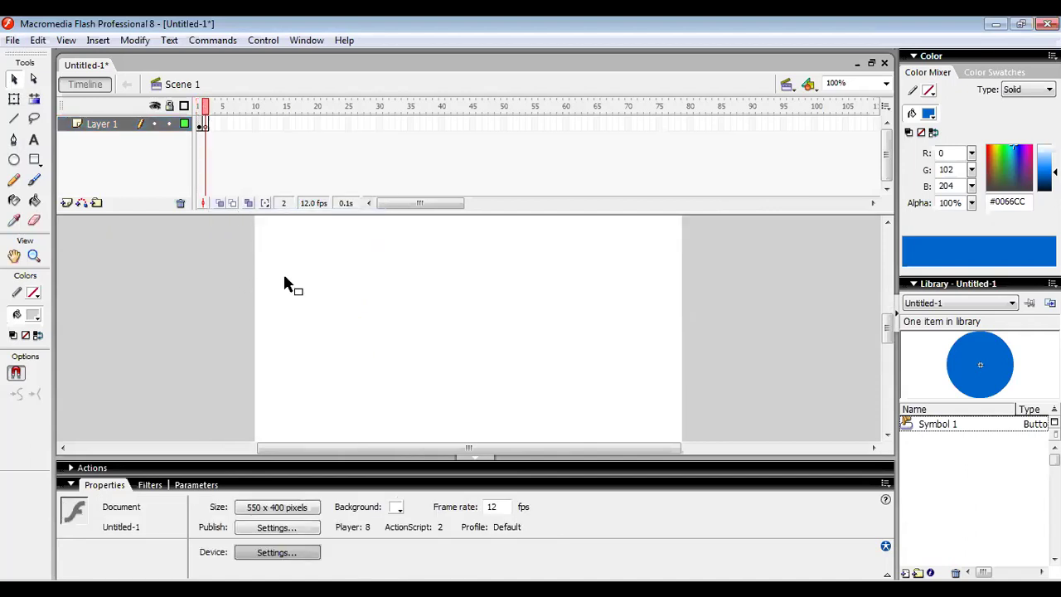
Step: Move the blue circle button on frame 1 to about X 162, Y 134.9
{"action": "scroll", "coordinate": [283, 271], "scroll_direction": "down", "scroll_amount": 2}
{"action": "scroll", "coordinate": [457, 302], "scroll_direction": "up", "scroll_amount": 2}
{"action": "left_click", "coordinate": [201, 125]}
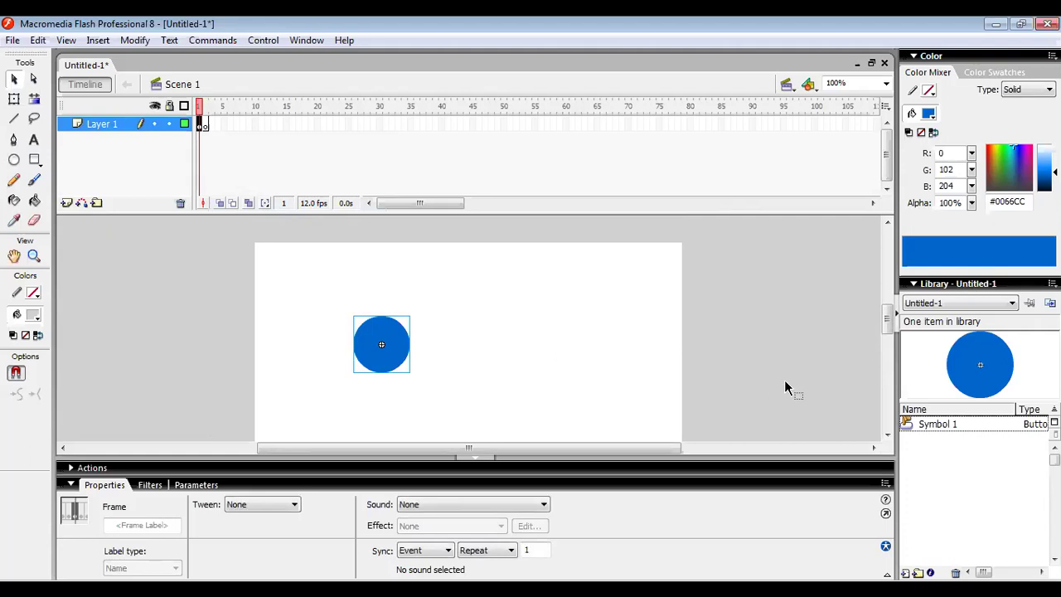
{"action": "left_click", "coordinate": [862, 346]}
{"action": "left_click_drag", "start_coordinate": [890, 302], "coordinate": [894, 323]}
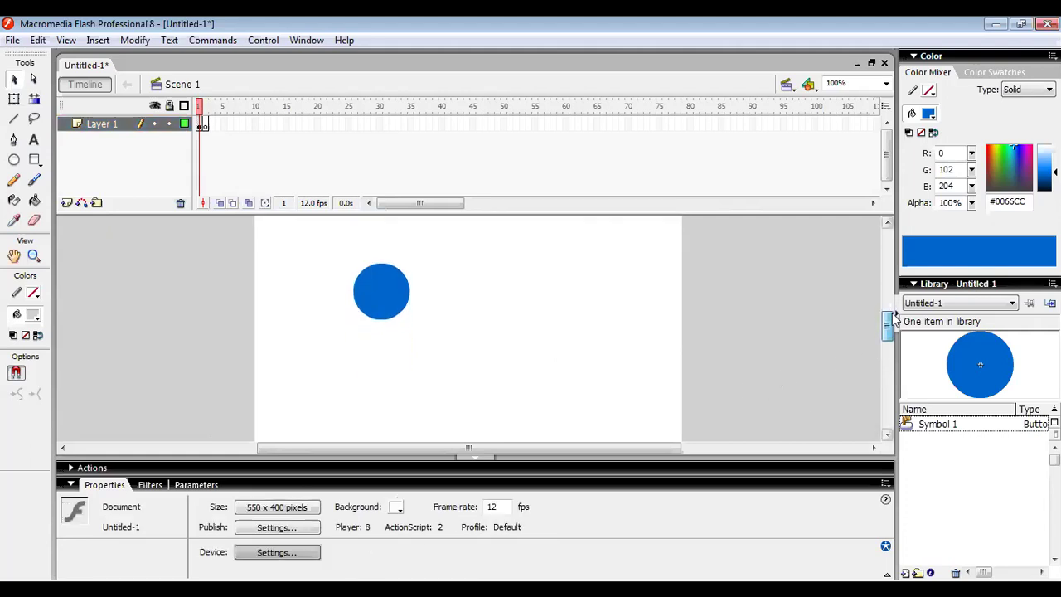
{"action": "left_click", "coordinate": [386, 287]}
{"action": "left_click_drag", "start_coordinate": [398, 297], "coordinate": [425, 328]}
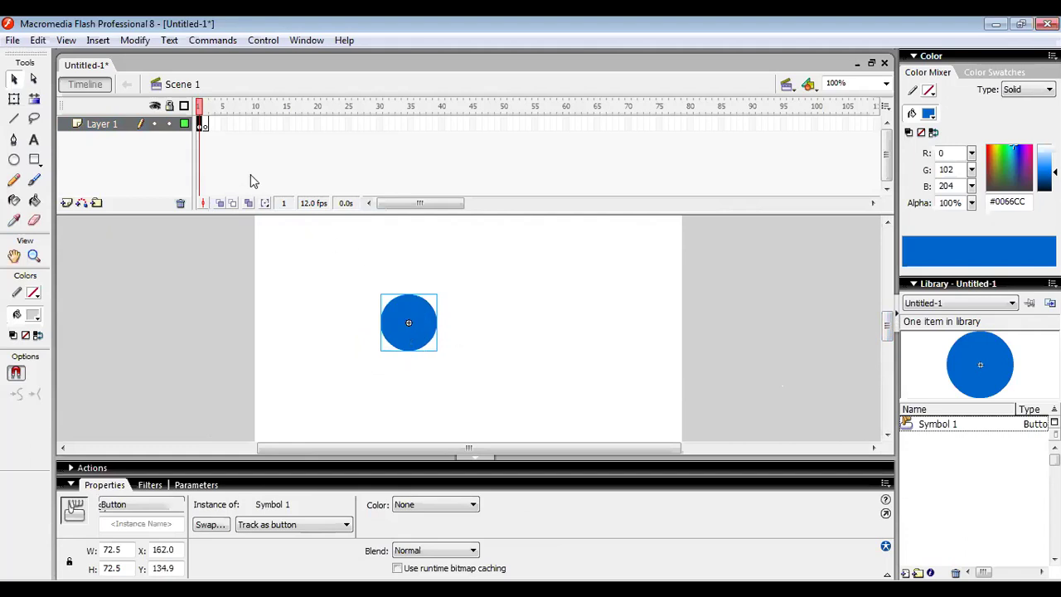
Step: Select the blue circle button on frame 1 and begin its script with on(release)
{"action": "left_click", "coordinate": [207, 126]}
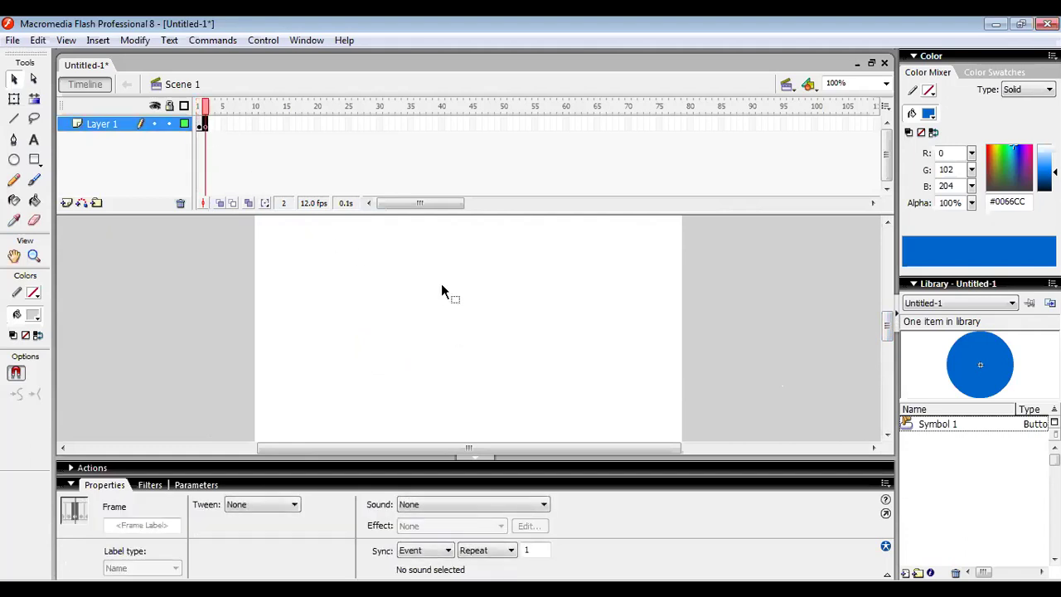
{"action": "left_click", "coordinate": [201, 124]}
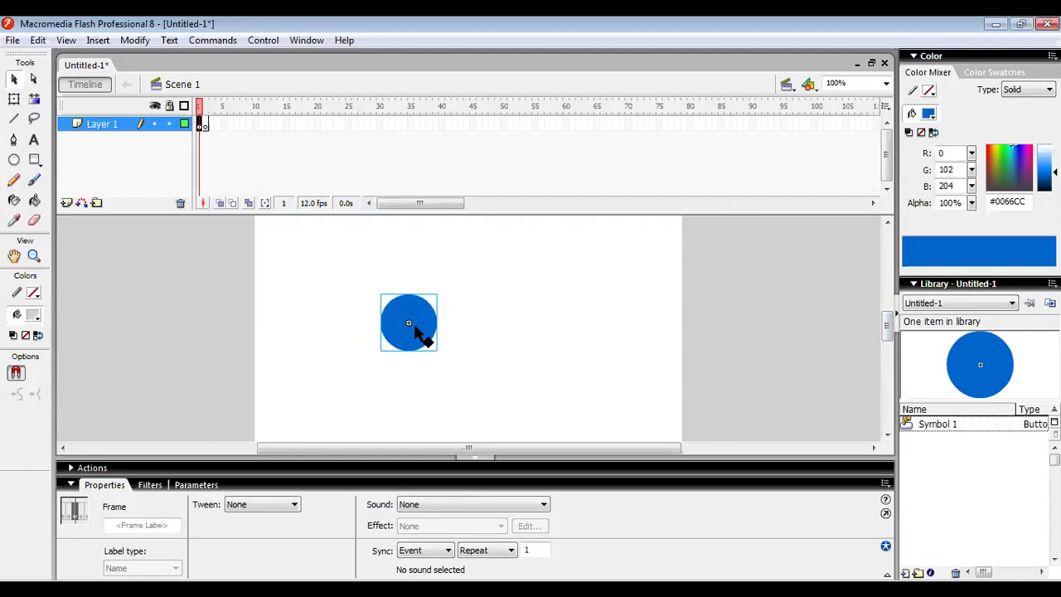
{"action": "left_click", "coordinate": [184, 340]}
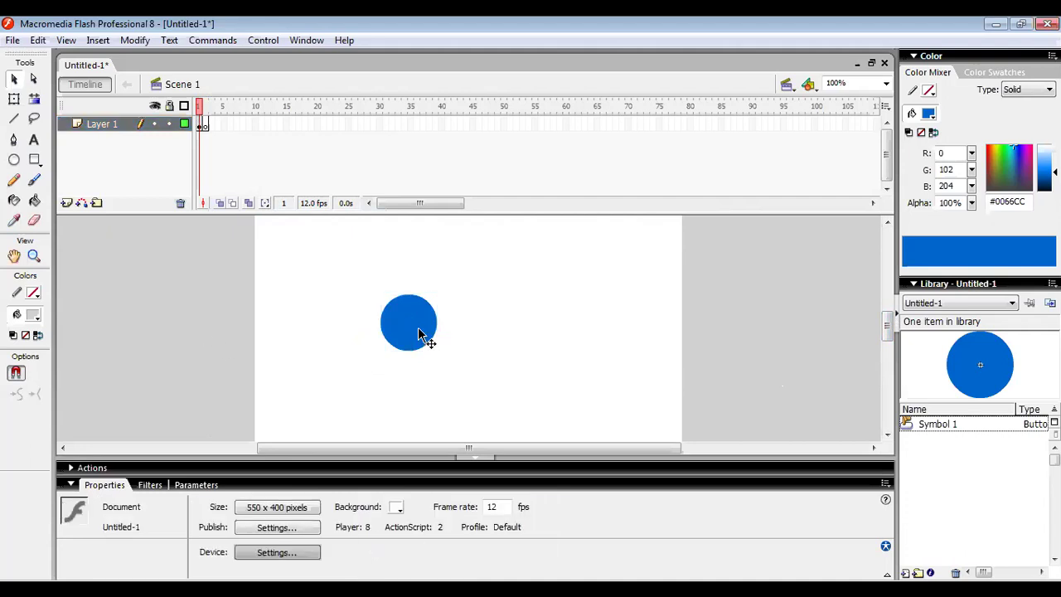
{"action": "left_click", "coordinate": [419, 334]}
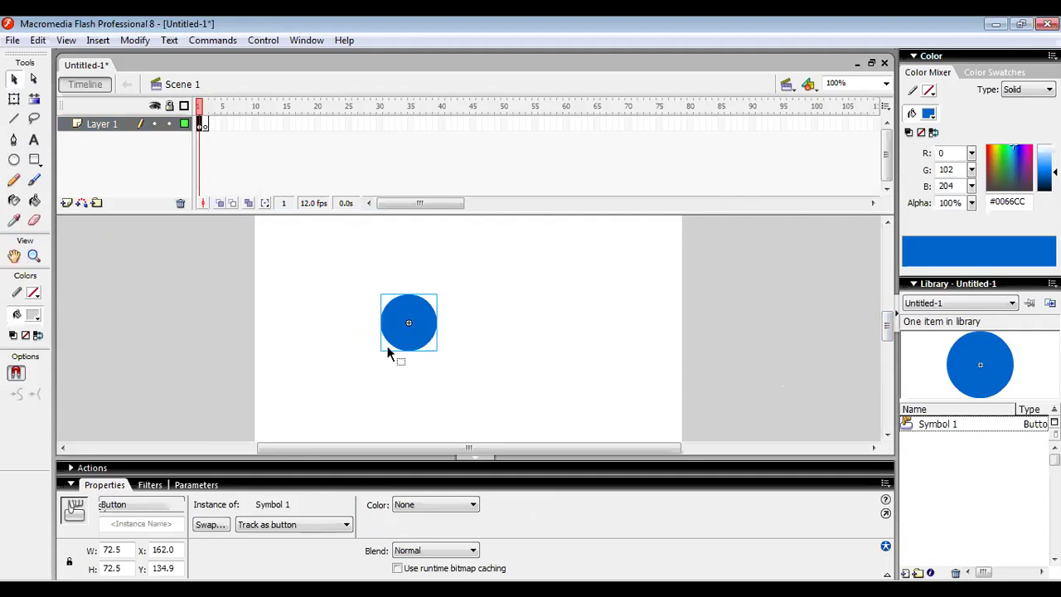
{"action": "left_click", "coordinate": [92, 468]}
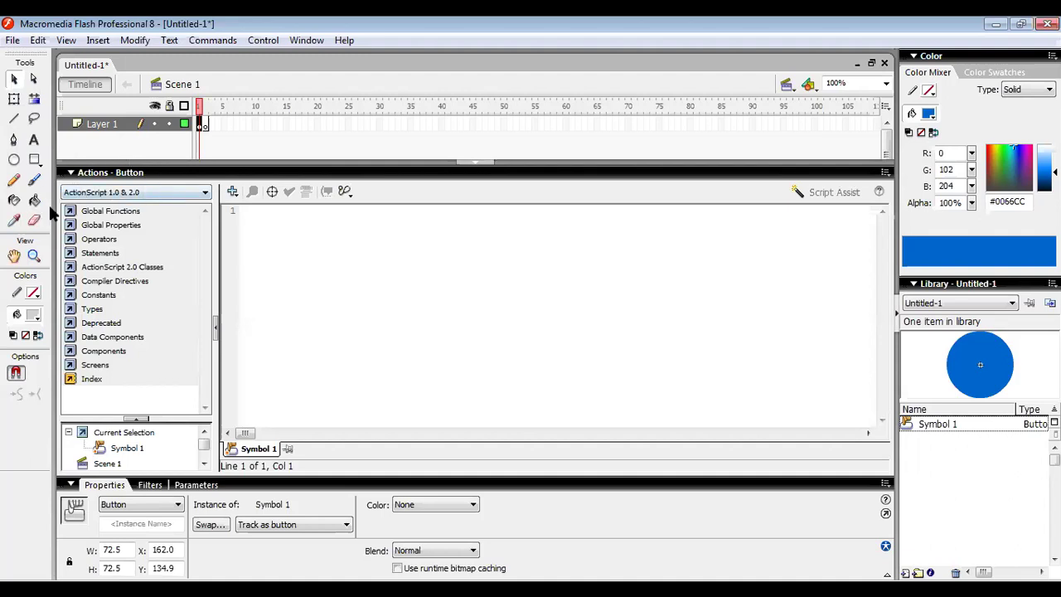
{"action": "left_click", "coordinate": [275, 219]}
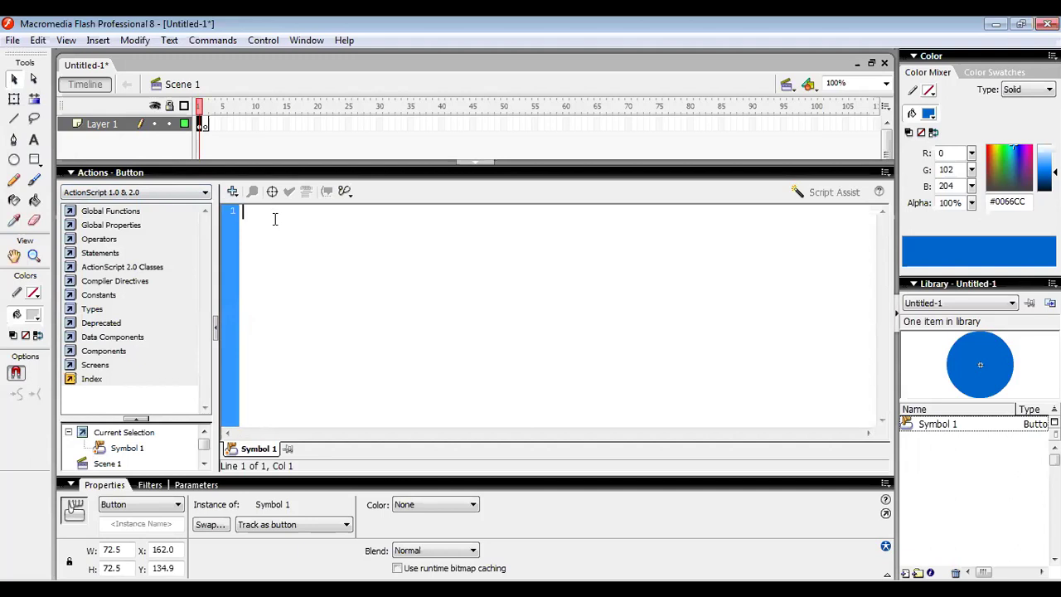
{"action": "type", "text": "ob"}
{"action": "key", "text": "BackSpace"}
{"action": "type", "text": "n"}
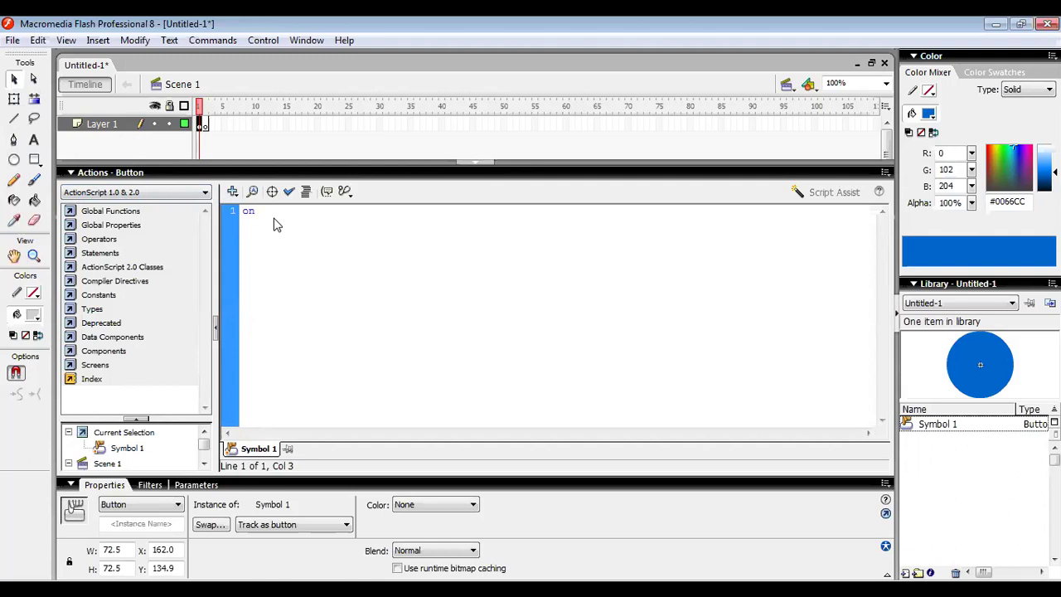
{"action": "type", "text": "(re"}
{"action": "key", "text": "Return"}
{"action": "type", "text": ")"}
Step: Complete the button's release handler with the statement NextFrame(); and a closing brace, and deselect the button
{"action": "type", "text": "{"}
{"action": "key", "text": "Return"}
{"action": "type", "text": "next"}
{"action": "key", "text": "BackSpace"}
{"action": "key", "text": "BackSpace"}
{"action": "key", "text": "BackSpace"}
{"action": "key", "text": "BackSpace"}
{"action": "type", "text": "nextFrame("}
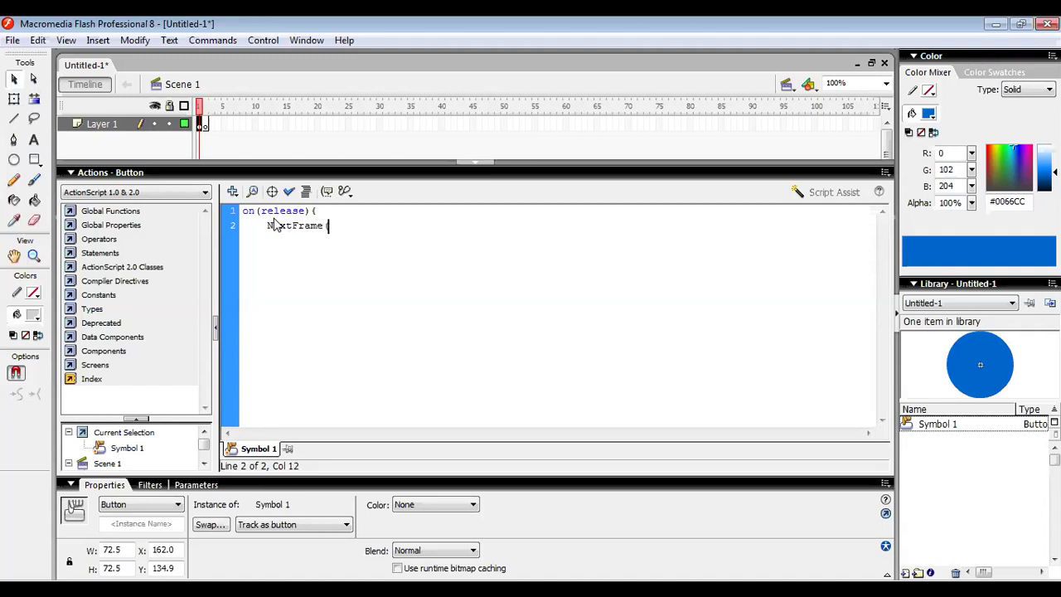
{"action": "type", "text": ");"}
{"action": "key", "text": "Return"}
{"action": "type", "text": "}"}
{"action": "left_click", "coordinate": [133, 178]}
{"action": "left_click", "coordinate": [133, 175]}
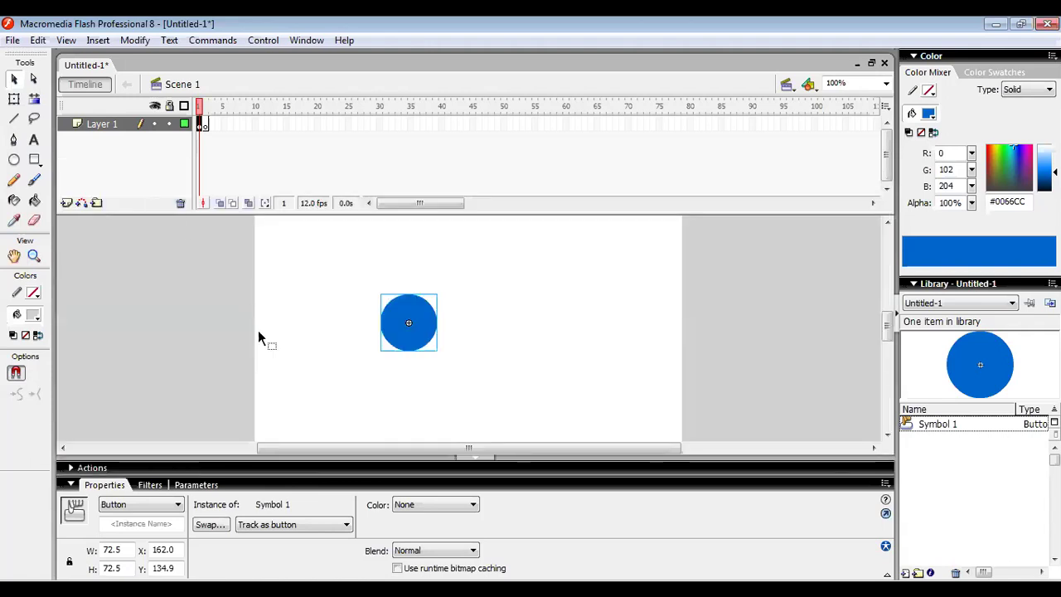
{"action": "left_click", "coordinate": [186, 393]}
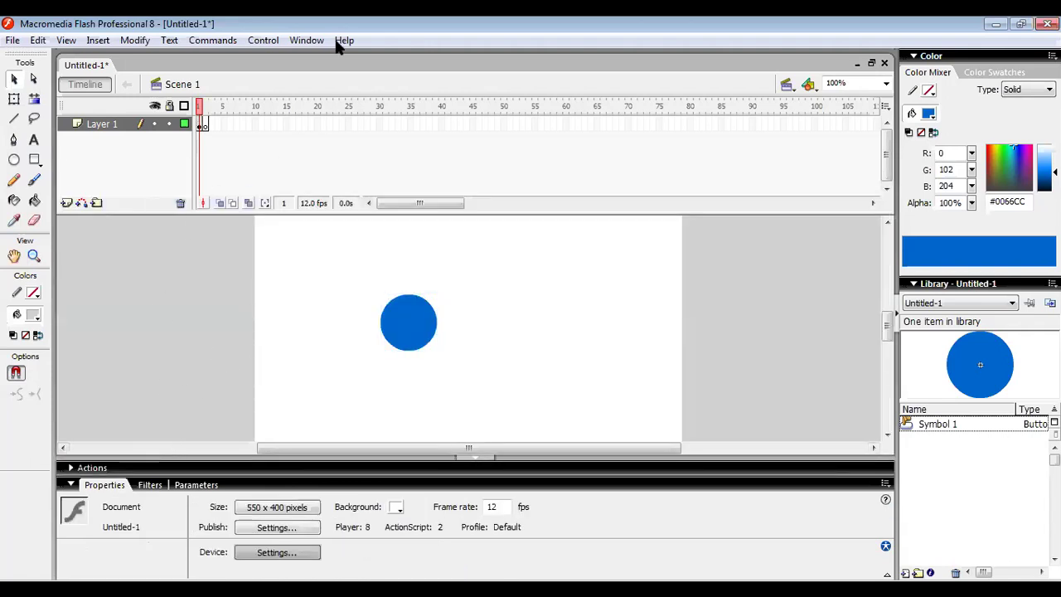
Step: Test the movie by trying the circle button repeatedly, and close the preview
{"action": "left_click", "coordinate": [262, 40]}
{"action": "left_click", "coordinate": [310, 157]}
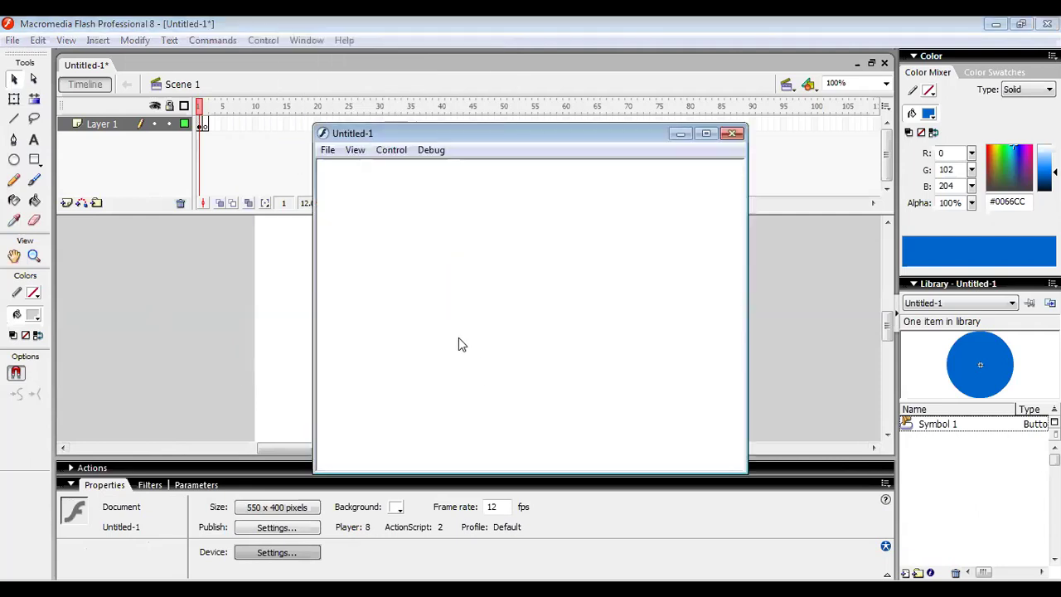
{"action": "left_click", "coordinate": [477, 316]}
{"action": "left_click", "coordinate": [478, 316]}
{"action": "left_click", "coordinate": [478, 316]}
{"action": "left_click", "coordinate": [478, 316]}
{"action": "left_click", "coordinate": [479, 317]}
{"action": "left_click", "coordinate": [479, 317]}
{"action": "left_click", "coordinate": [479, 317]}
{"action": "left_click", "coordinate": [478, 317]}
{"action": "left_click", "coordinate": [479, 317]}
{"action": "left_click", "coordinate": [479, 317]}
{"action": "left_click", "coordinate": [478, 317]}
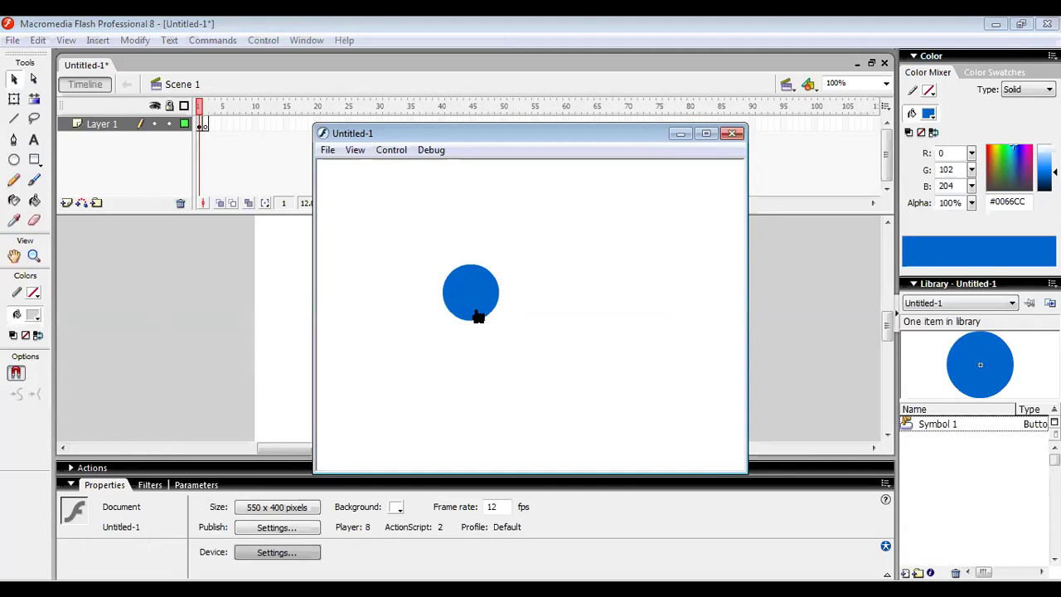
{"action": "left_click", "coordinate": [478, 317]}
{"action": "left_click", "coordinate": [478, 317]}
{"action": "left_click", "coordinate": [479, 317]}
{"action": "left_click", "coordinate": [478, 317]}
{"action": "left_click", "coordinate": [733, 134]}
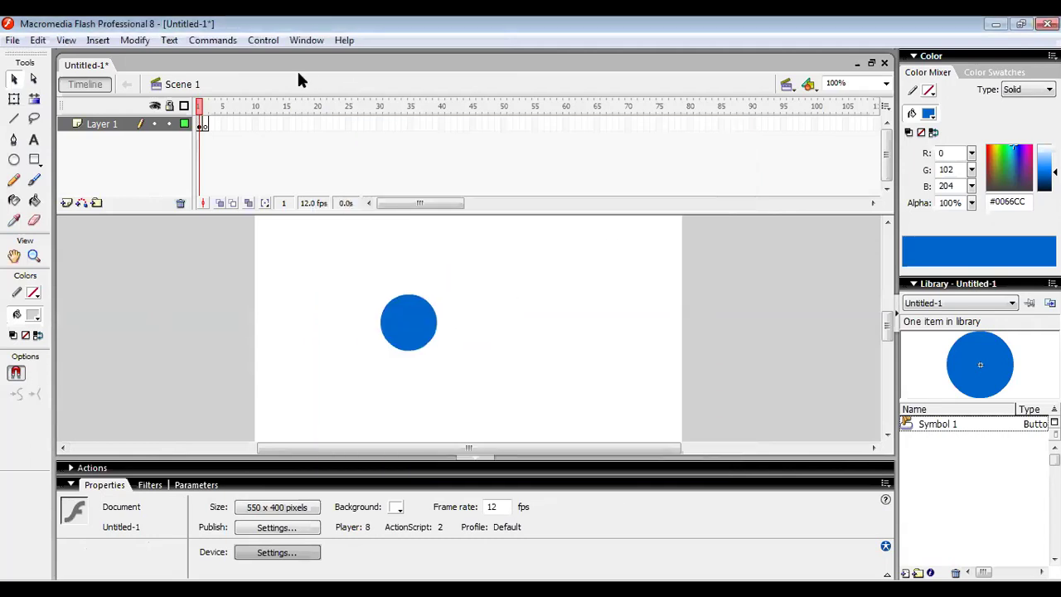
{"action": "left_click", "coordinate": [271, 39]}
{"action": "left_click", "coordinate": [114, 376]}
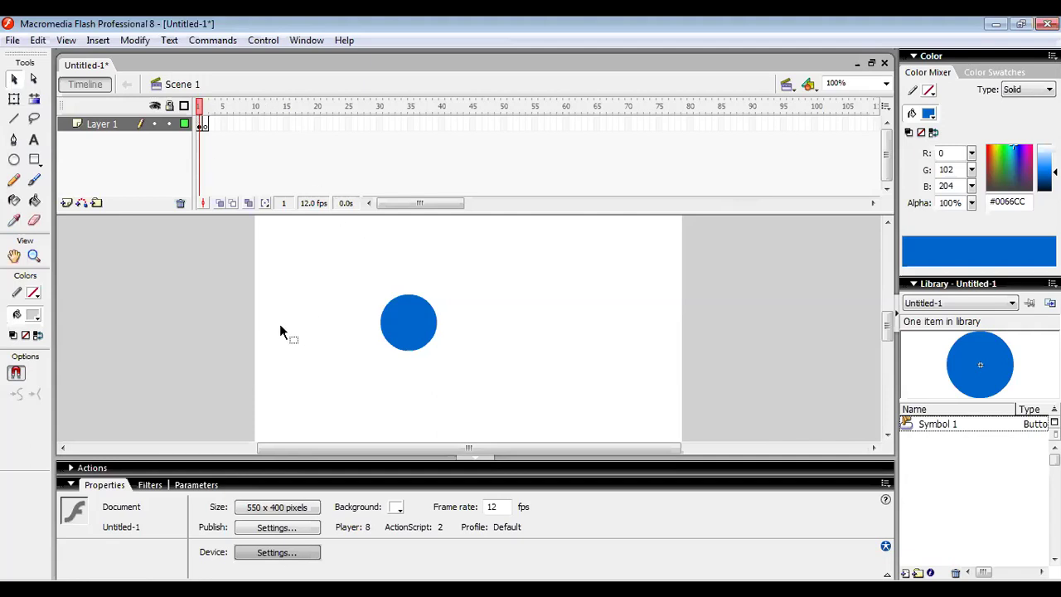
Step: Add the script stop(); to frame 2 of Layer 1
{"action": "left_click", "coordinate": [204, 124]}
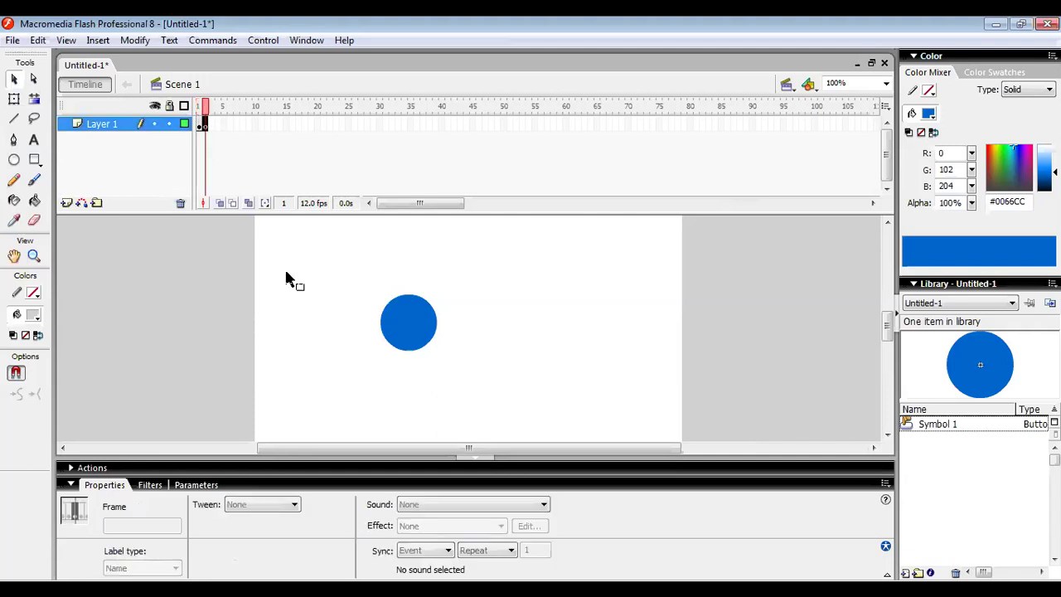
{"action": "key", "text": "F7"}
{"action": "left_click", "coordinate": [87, 469]}
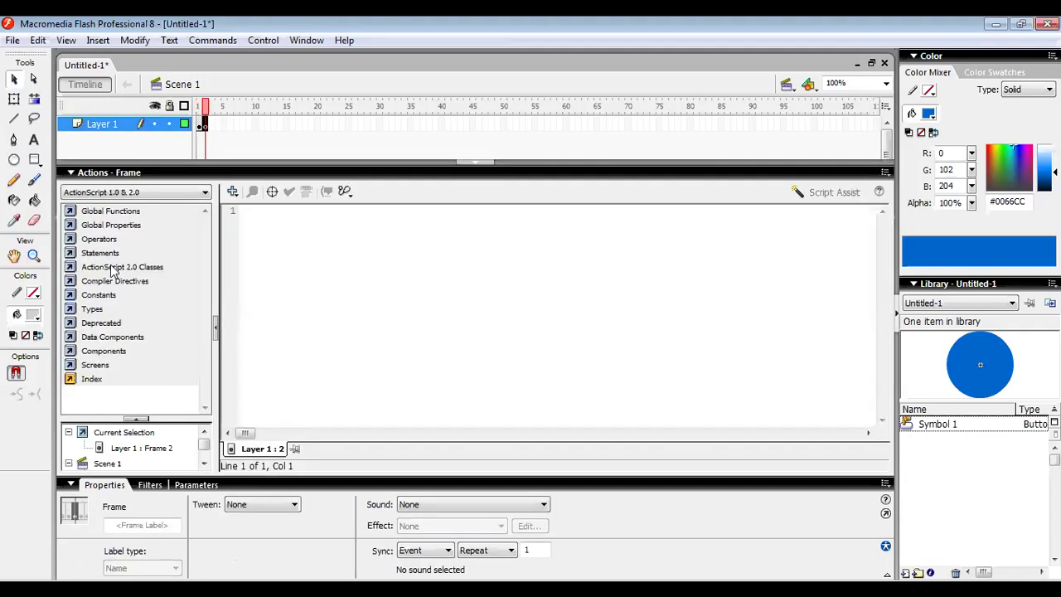
{"action": "left_click", "coordinate": [263, 210]}
{"action": "type", "text": "stp ("}
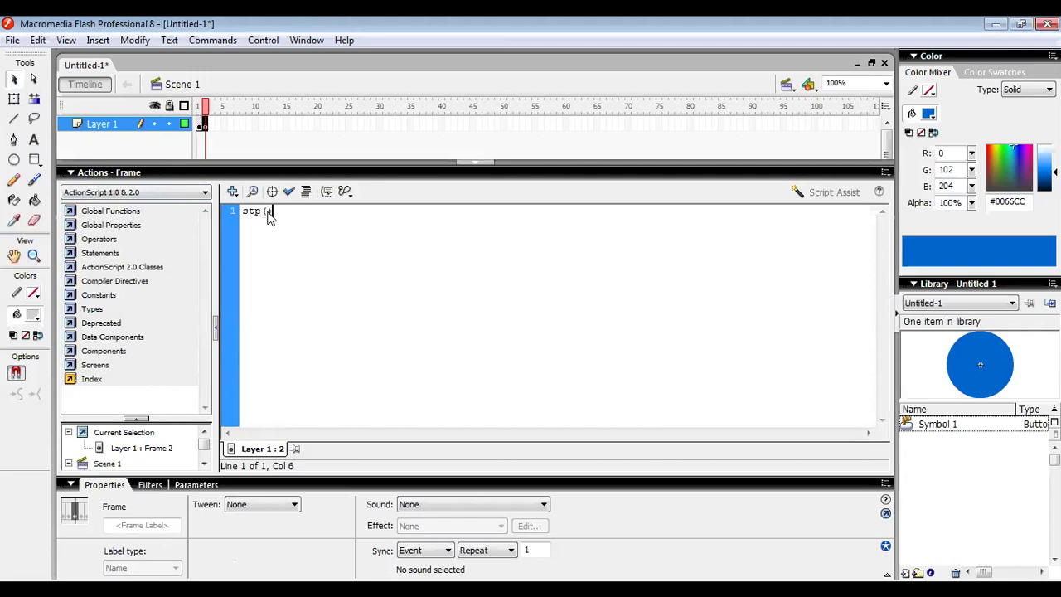
{"action": "key", "text": "BackSpace"}
{"action": "key", "text": "BackSpace"}
{"action": "key", "text": "BackSpace"}
{"action": "type", "text": "op();"}
{"action": "left_click", "coordinate": [93, 175]}
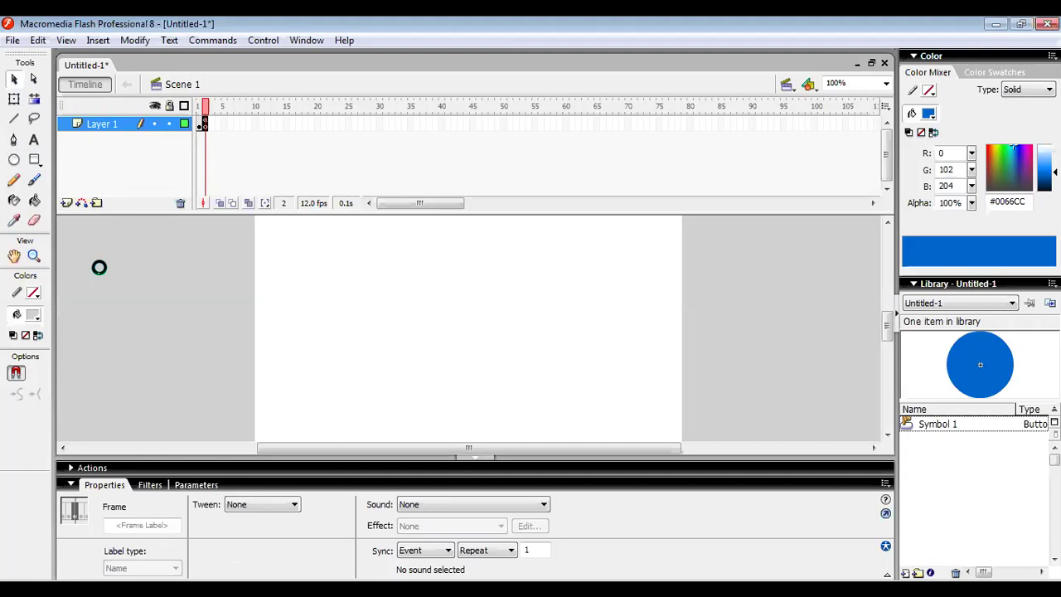
Step: Save the document and test the movie with the frame 2 script, closing the preview
{"action": "key", "text": "ctrl+s"}
{"action": "left_click", "coordinate": [401, 399]}
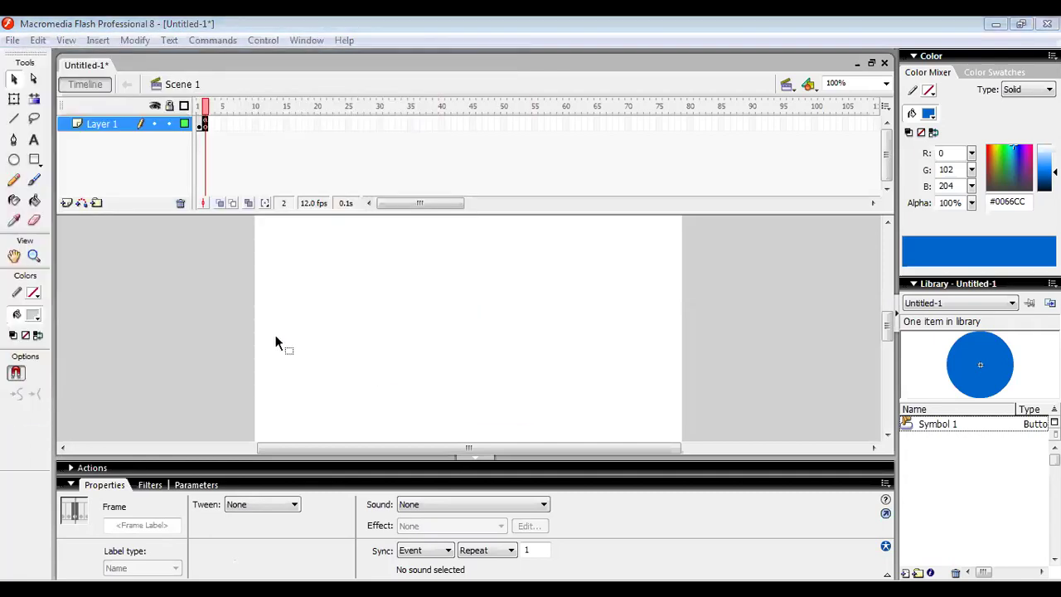
{"action": "left_click", "coordinate": [262, 40]}
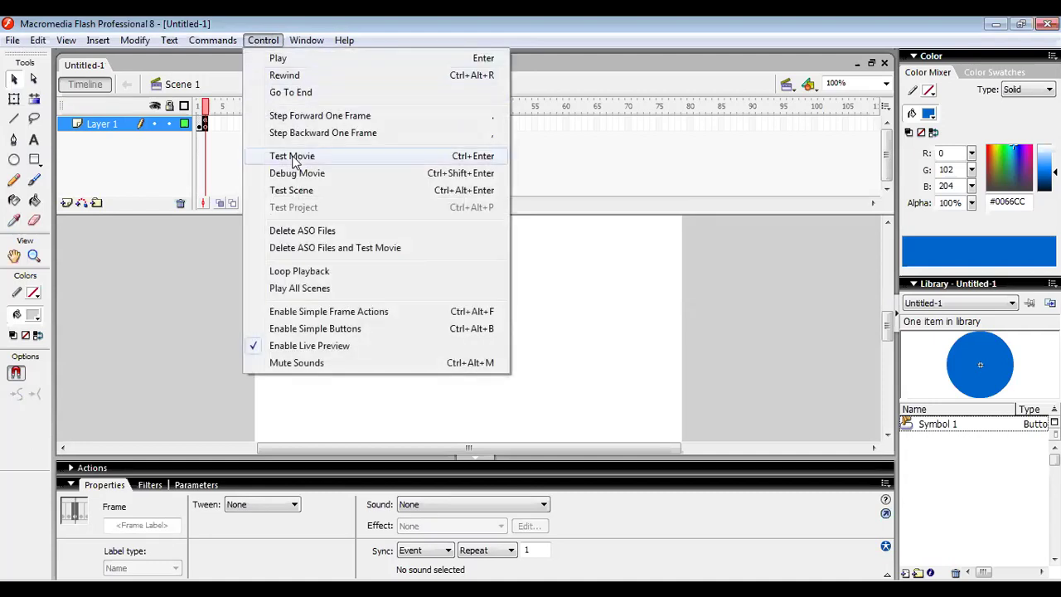
{"action": "left_click", "coordinate": [292, 156]}
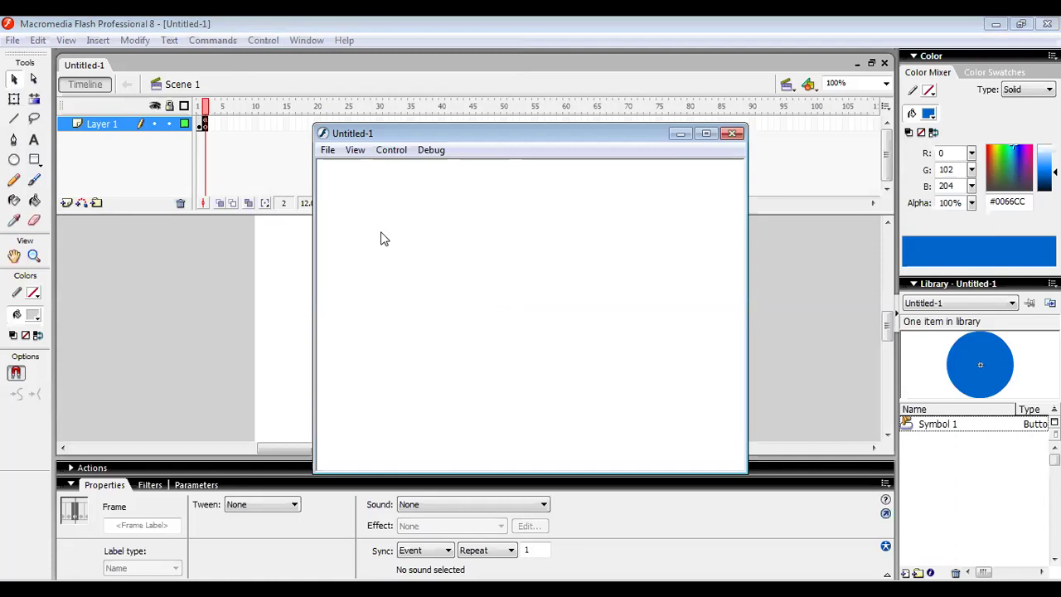
{"action": "left_click", "coordinate": [731, 133]}
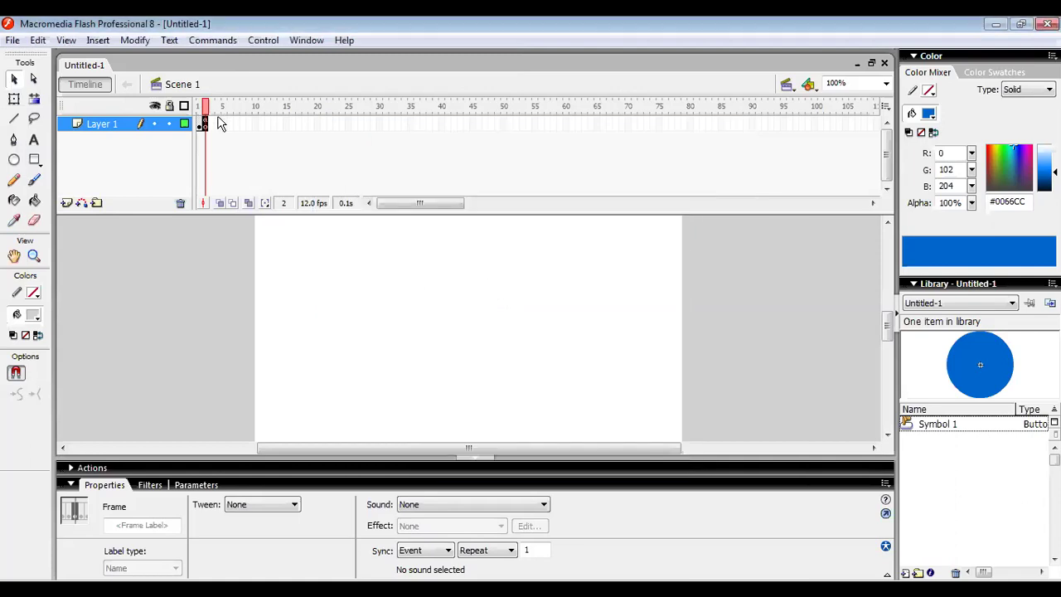
Step: Go back to frame 1, test the movie again and close the preview
{"action": "left_click", "coordinate": [203, 123]}
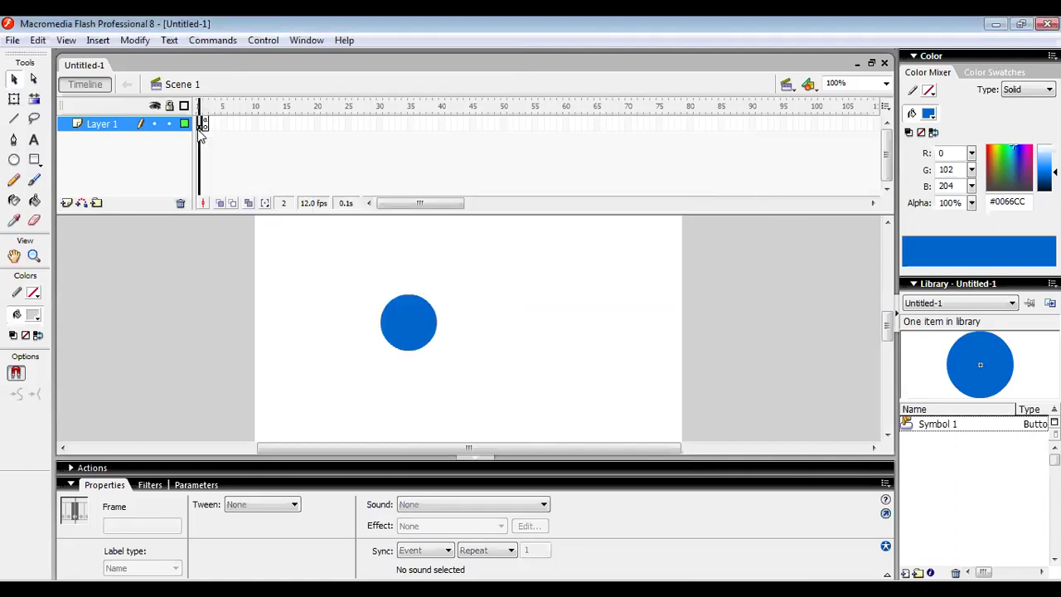
{"action": "left_click", "coordinate": [270, 274]}
{"action": "left_click", "coordinate": [263, 40]}
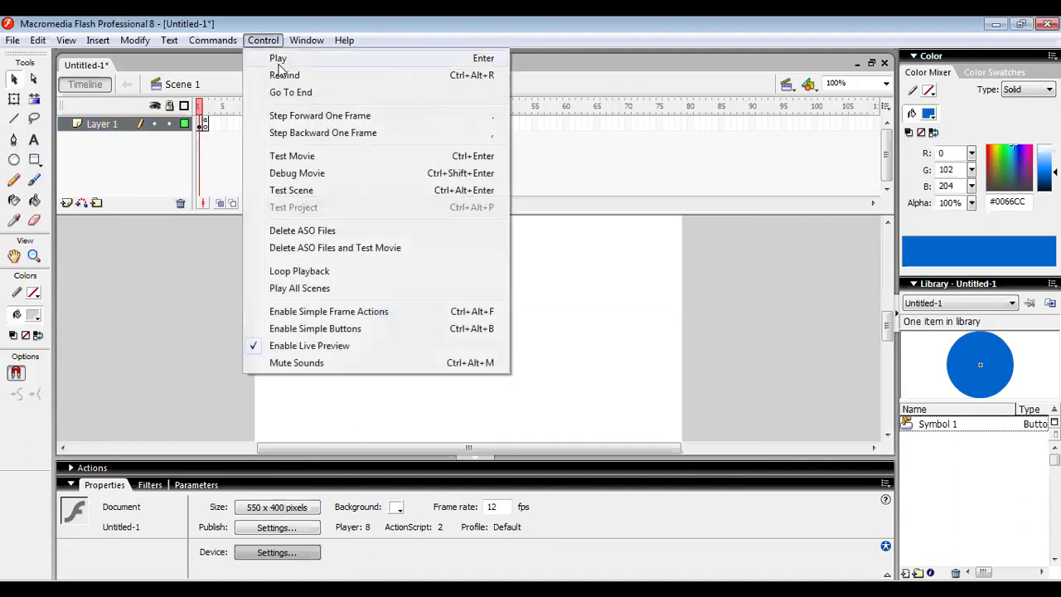
{"action": "left_click", "coordinate": [309, 155]}
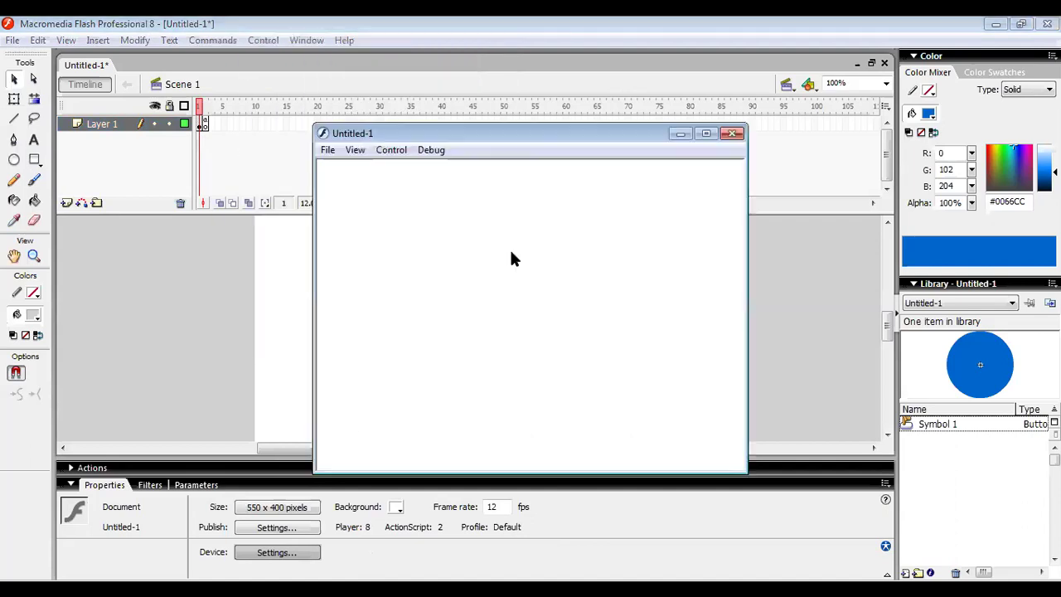
{"action": "left_click", "coordinate": [732, 143]}
{"action": "left_click", "coordinate": [732, 136]}
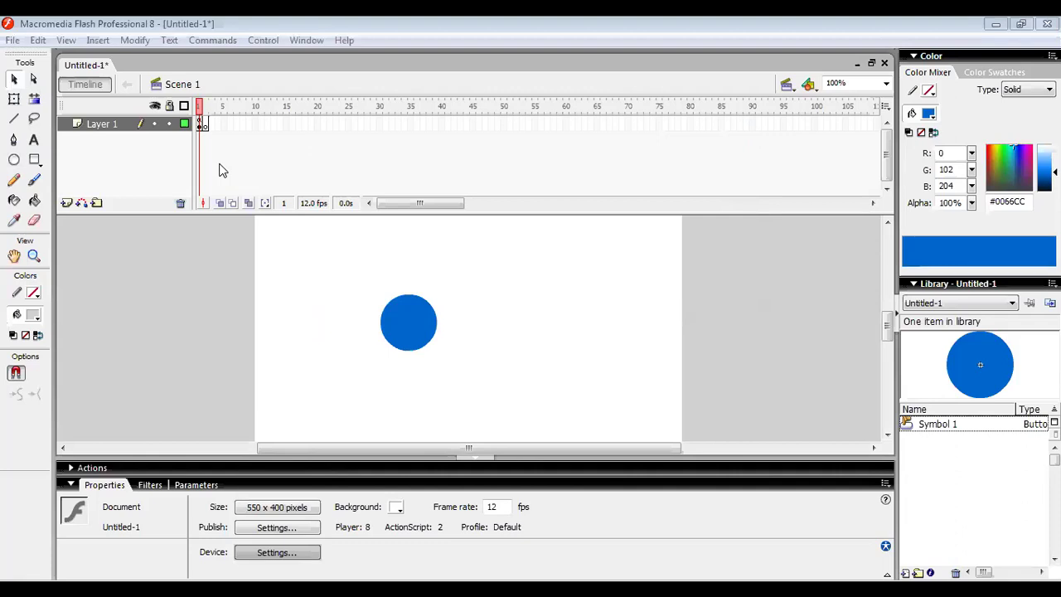
Step: Check the script attached to frame 1 of Layer 1 and collapse the script editor
{"action": "left_click", "coordinate": [72, 469]}
{"action": "left_click_drag", "start_coordinate": [291, 211], "coordinate": [240, 211]}
{"action": "key", "text": "Delete"}
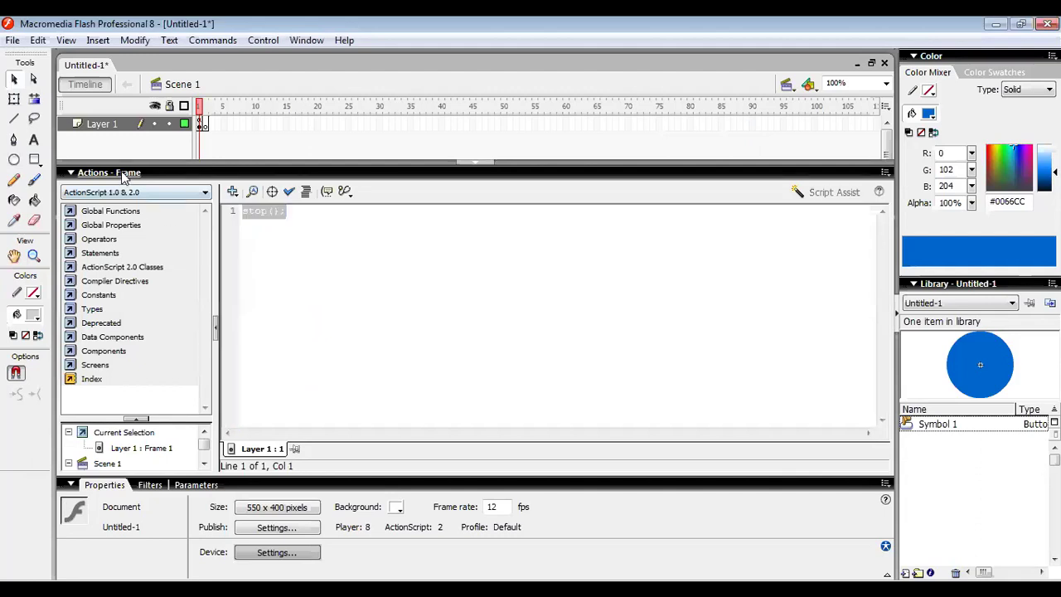
{"action": "left_click", "coordinate": [121, 171]}
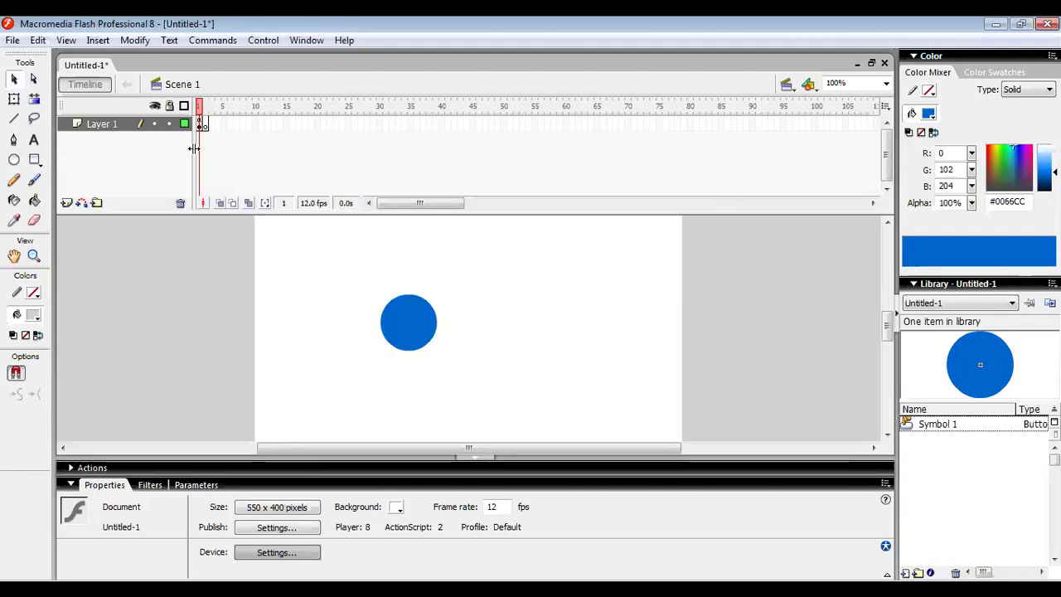
{"action": "left_click", "coordinate": [91, 468]}
{"action": "left_click", "coordinate": [295, 213]}
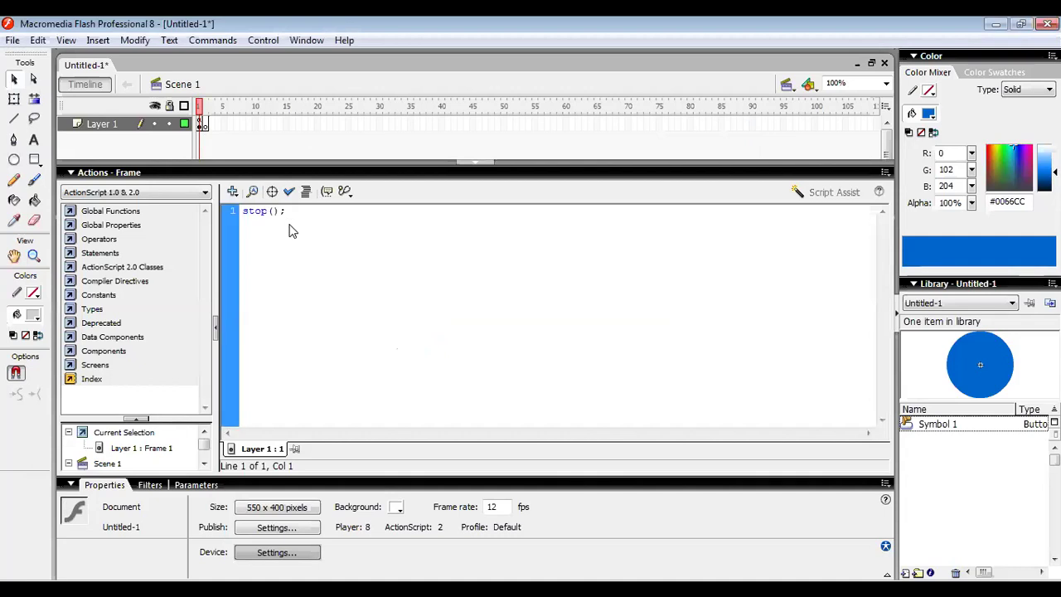
{"action": "left_click", "coordinate": [91, 171]}
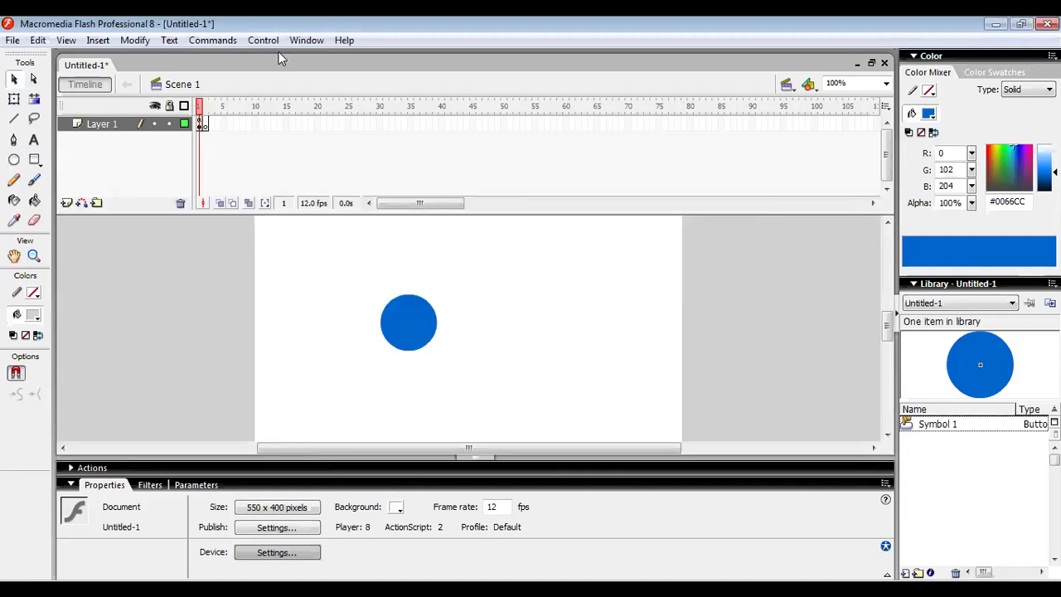
Step: Test the movie, try the blue circle button in the preview and close the preview
{"action": "left_click", "coordinate": [259, 40]}
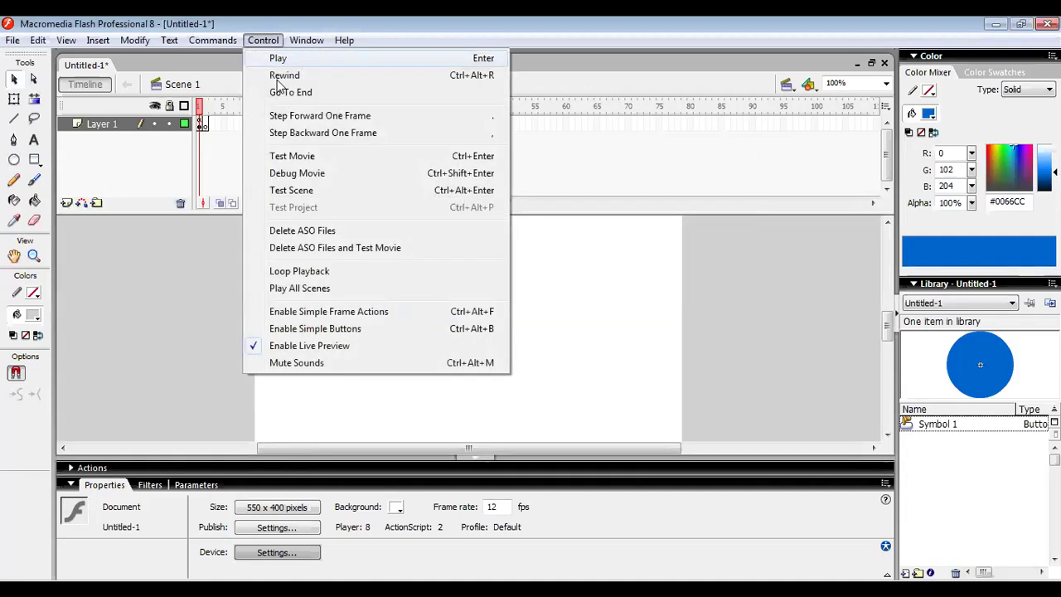
{"action": "left_click", "coordinate": [318, 157]}
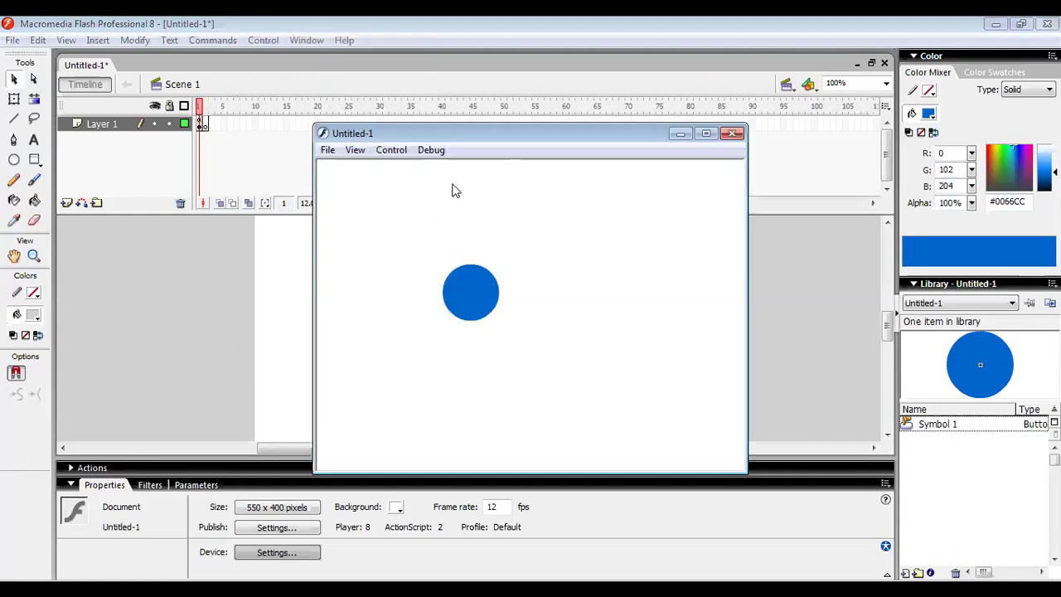
{"action": "left_click", "coordinate": [468, 292]}
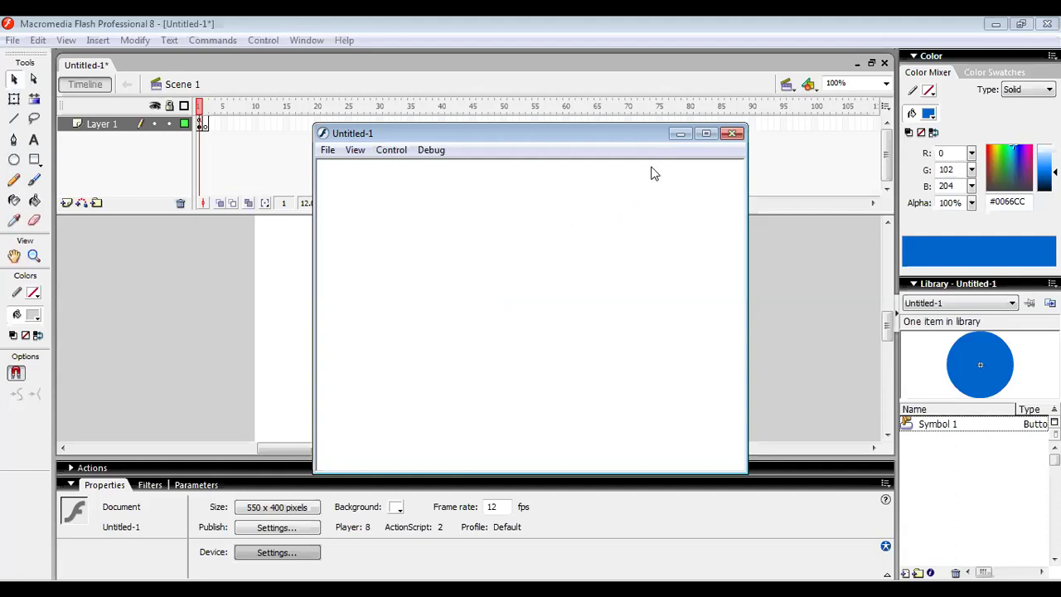
{"action": "left_click", "coordinate": [732, 134]}
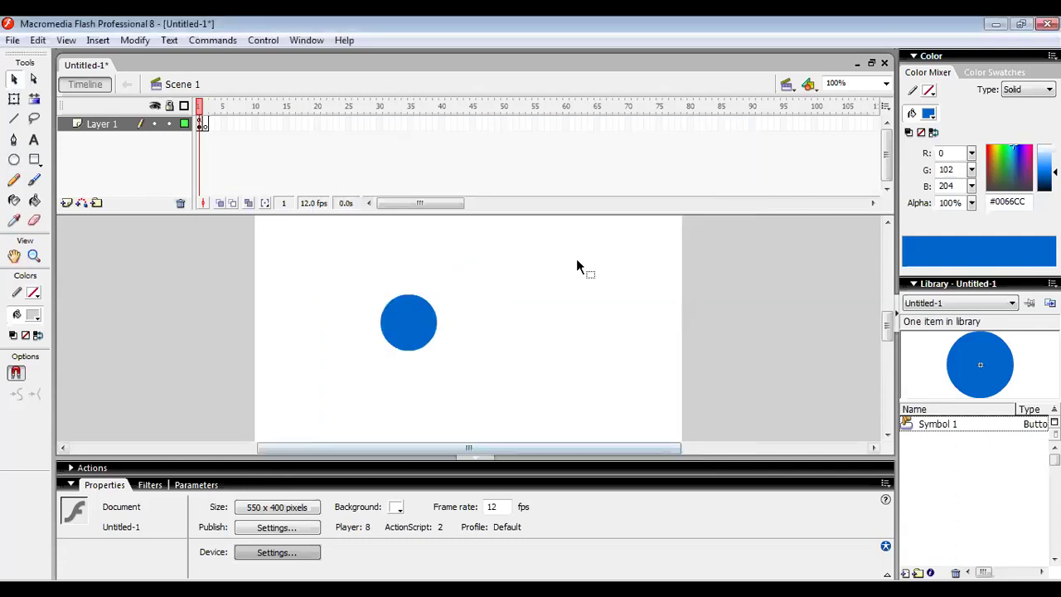
Step: Draw a rectangle about 180 by 100 px on frame 2 of Layer 1 with the Rectangle tool
{"action": "left_click", "coordinate": [209, 124]}
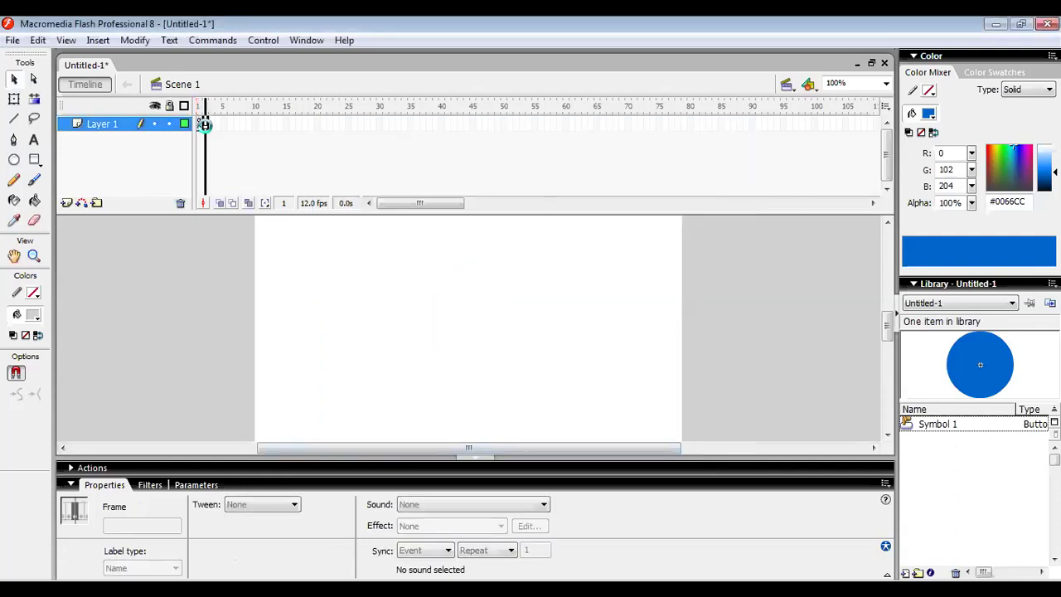
{"action": "left_click", "coordinate": [35, 163]}
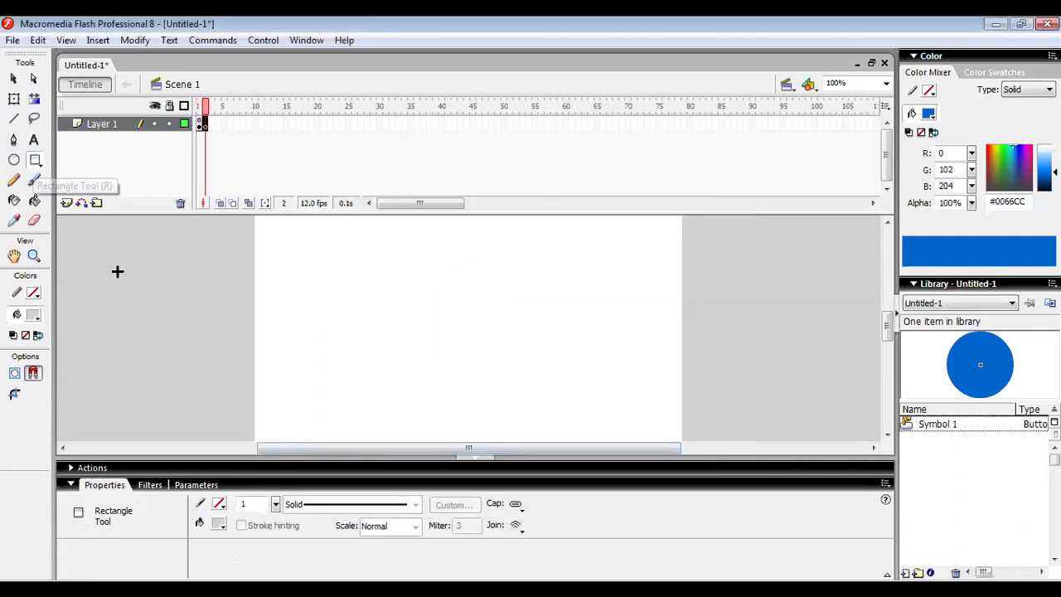
{"action": "left_click_drag", "start_coordinate": [364, 273], "coordinate": [504, 350]}
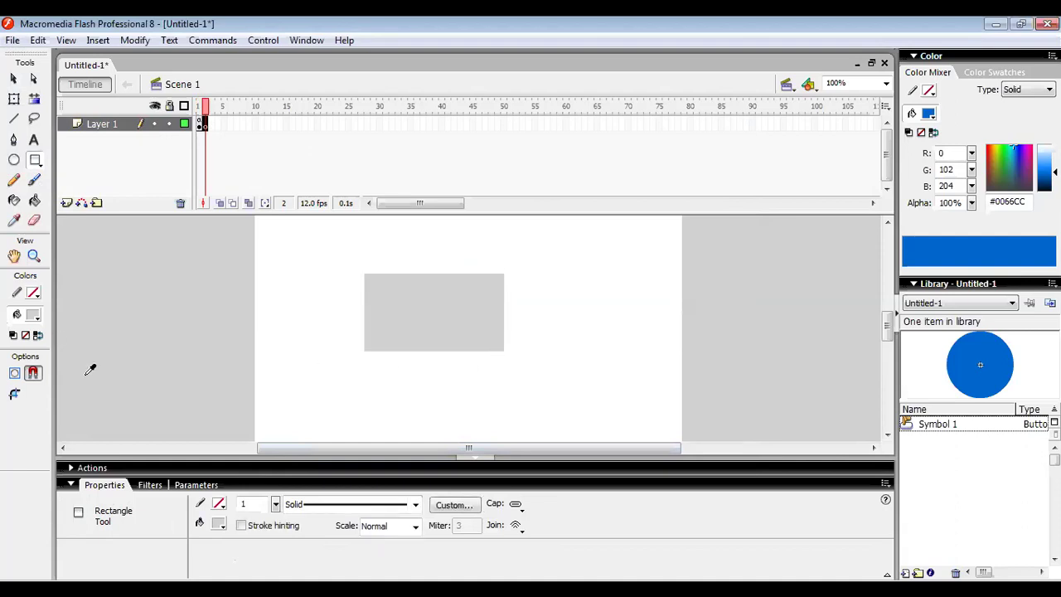
Step: Change the fill colour of the rectangle on frame 2 to green #00FF99
{"action": "left_click", "coordinate": [33, 315]}
{"action": "left_click", "coordinate": [98, 365]}
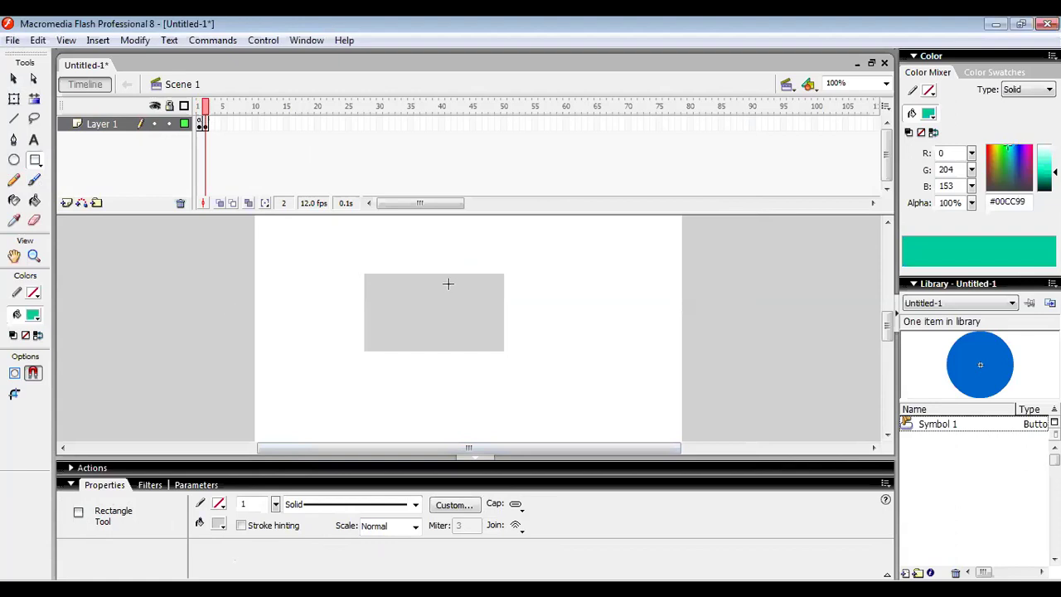
{"action": "left_click", "coordinate": [15, 99]}
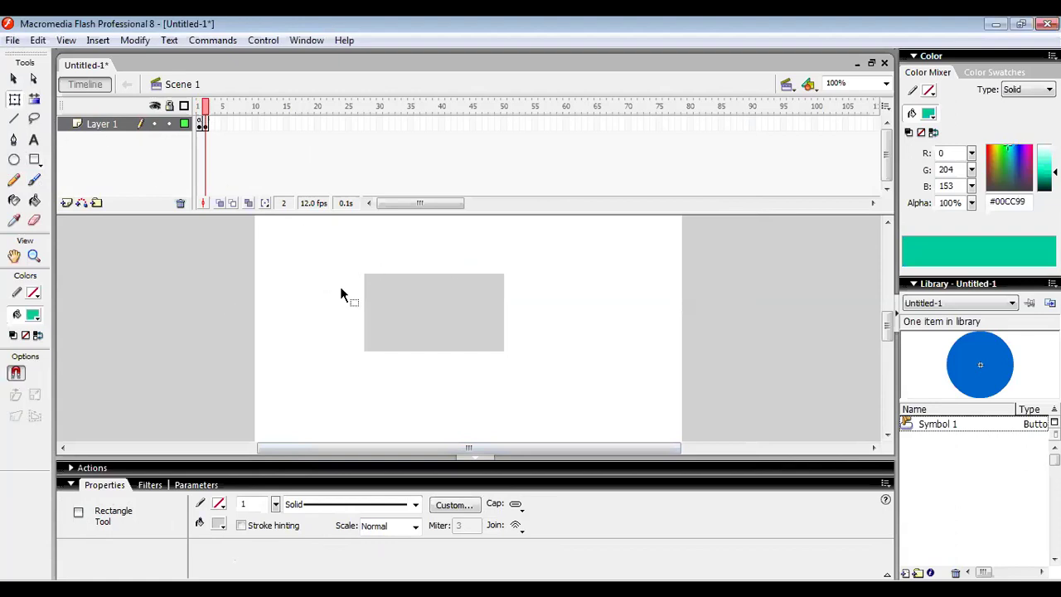
{"action": "left_click", "coordinate": [437, 324]}
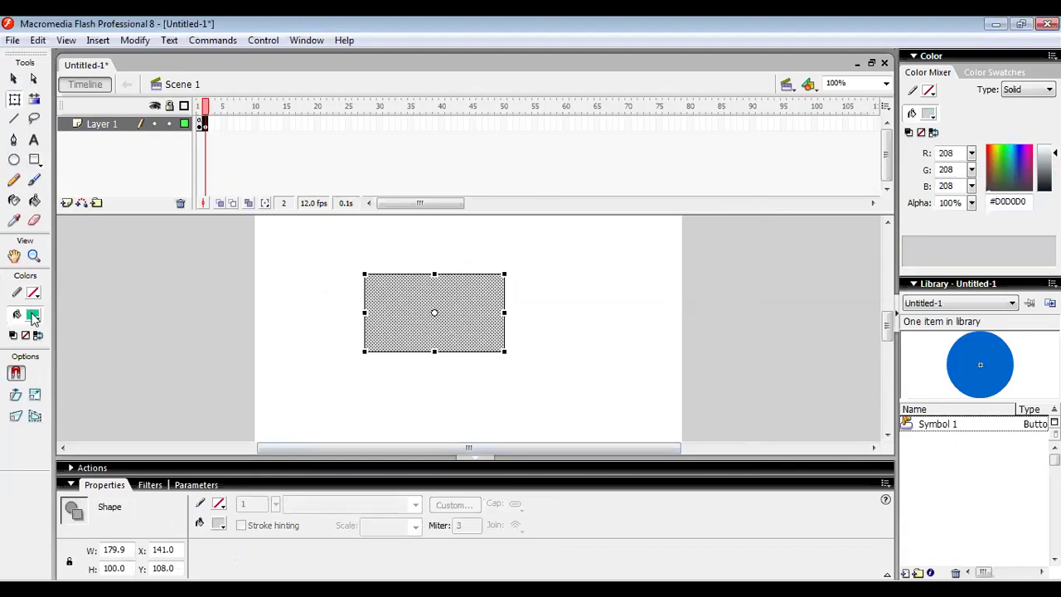
{"action": "left_click", "coordinate": [33, 315]}
{"action": "left_click", "coordinate": [154, 368]}
{"action": "left_click", "coordinate": [214, 376]}
{"action": "left_click", "coordinate": [461, 319]}
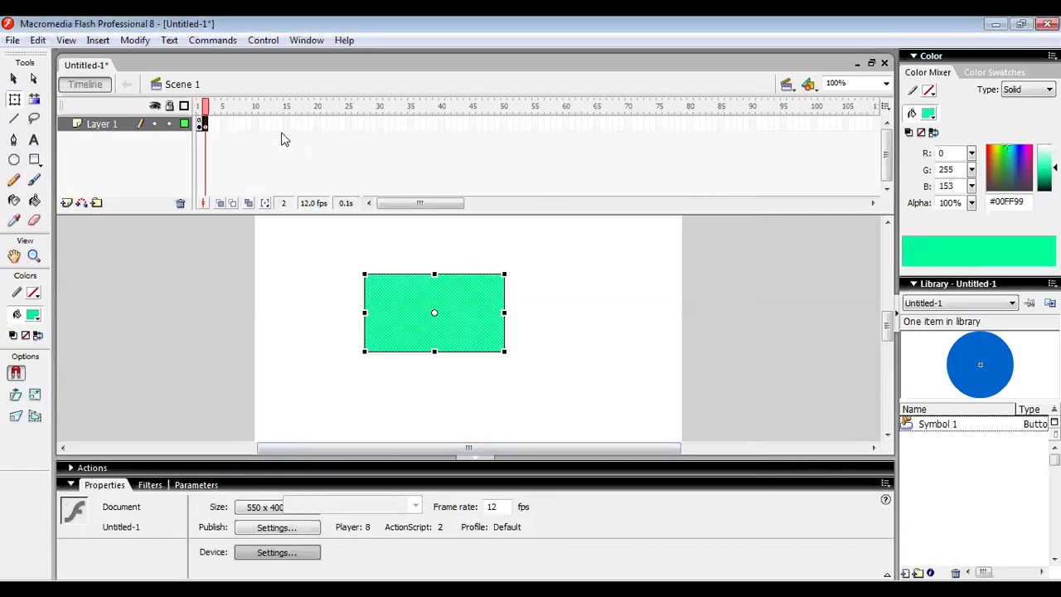
Step: Convert the green rectangle to a Button symbol named Symbol 2
{"action": "left_click", "coordinate": [141, 42]}
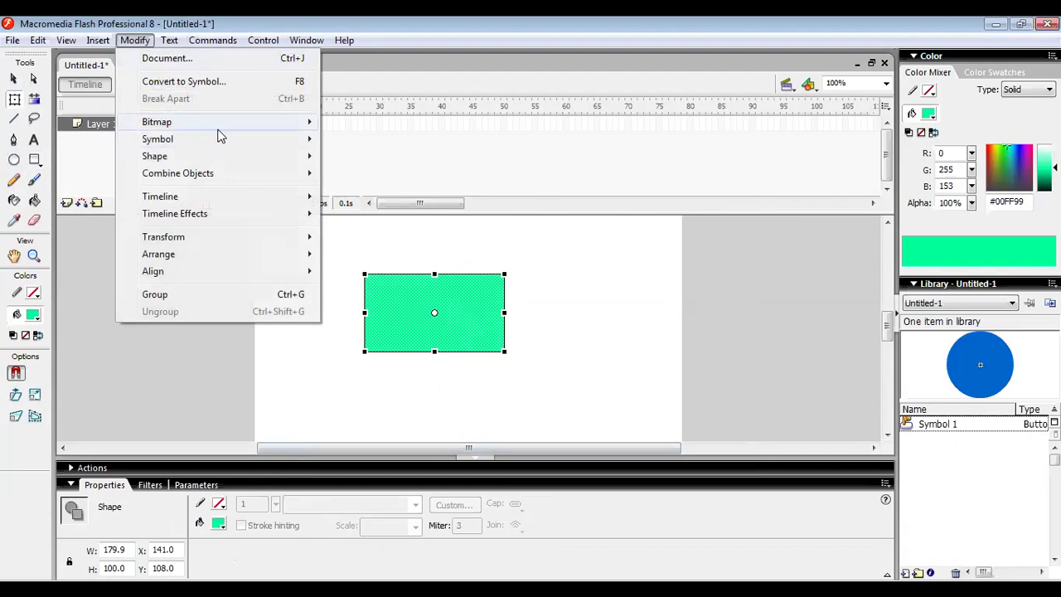
{"action": "left_click", "coordinate": [259, 82]}
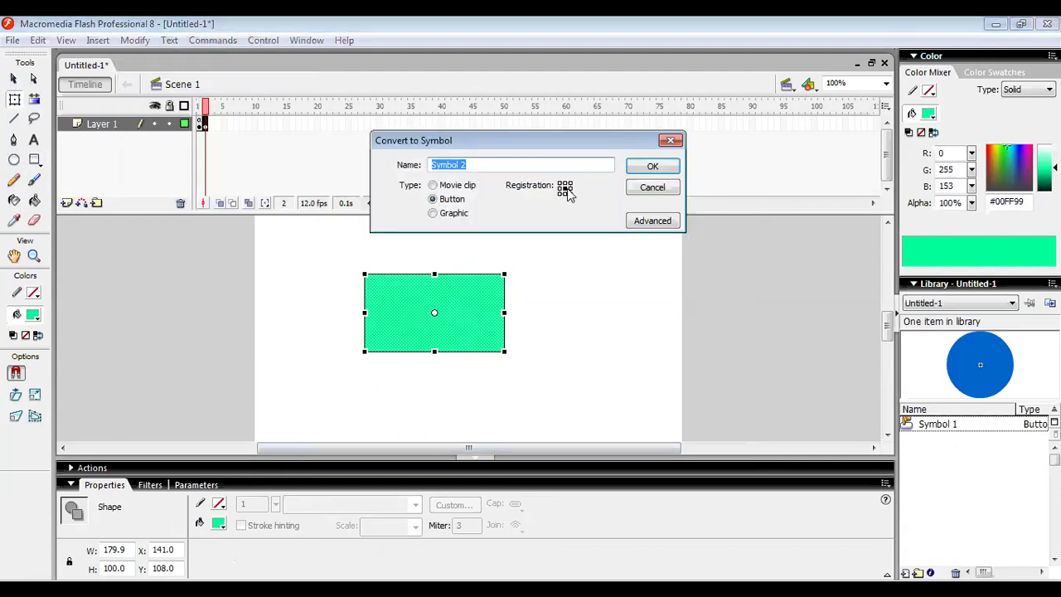
{"action": "left_click", "coordinate": [652, 166]}
Step: Add the script on(release){ prevFrame(); } to the green rectangle button, with each statement on its own line
{"action": "left_click", "coordinate": [458, 411]}
{"action": "left_click", "coordinate": [398, 320]}
{"action": "left_click", "coordinate": [130, 468]}
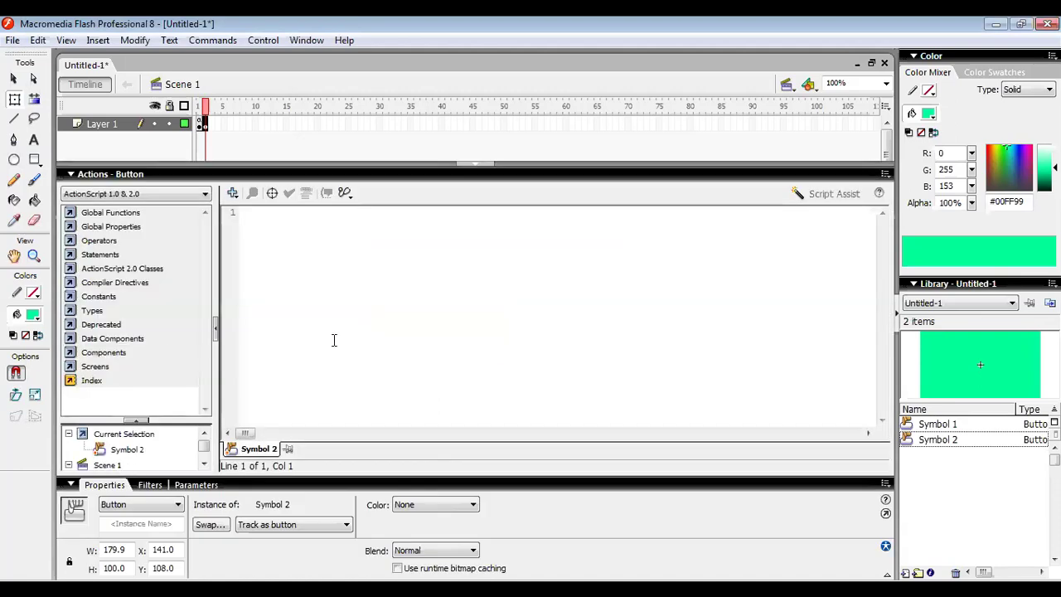
{"action": "left_click", "coordinate": [303, 215]}
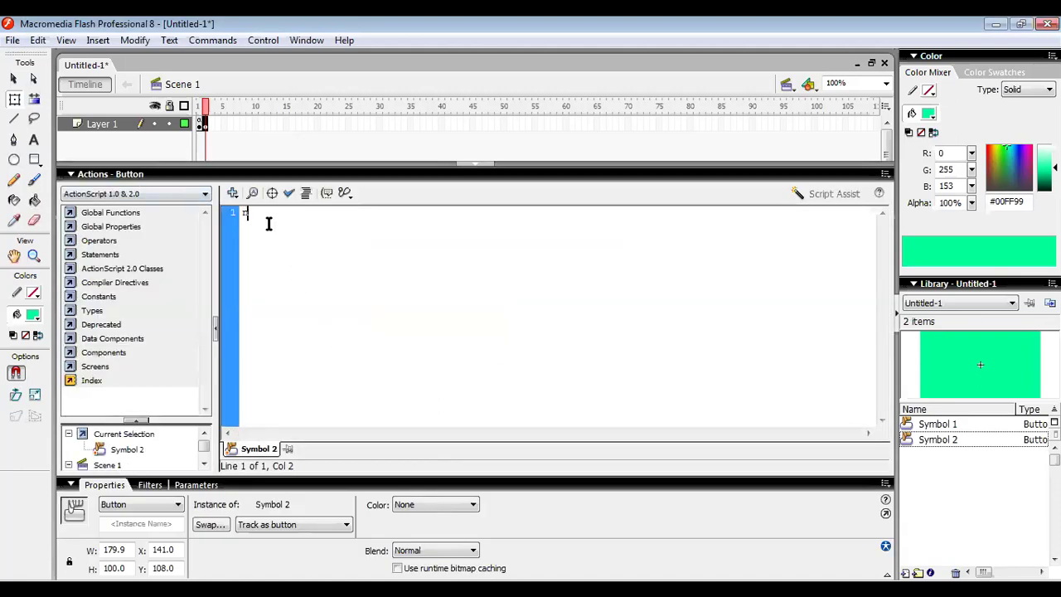
{"action": "type", "text": "on(re"}
{"action": "key", "text": "Return"}
{"action": "type", "text": "){"}
{"action": "key", "text": "Return"}
{"action": "type", "text": "re"}
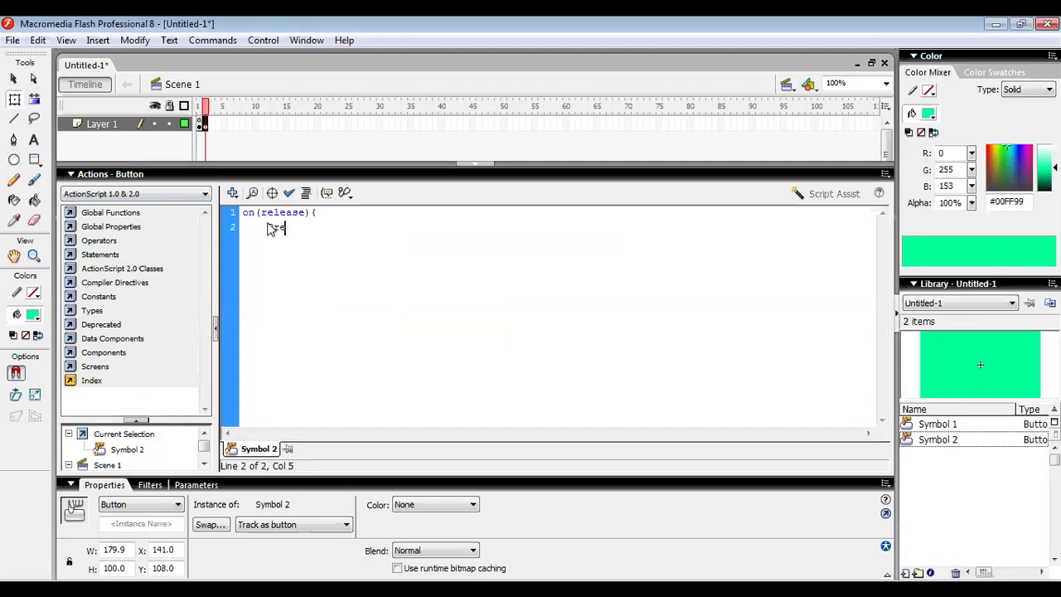
{"action": "key", "text": "BackSpace"}
{"action": "key", "text": "BackSpace"}
{"action": "key", "text": "BackSpace"}
{"action": "type", "text": "prevFrame();"}
{"action": "key", "text": "Return"}
{"action": "type", "text": "}"}
Step: Check the syntax of the rectangle button's script and collapse the script editor
{"action": "left_click", "coordinate": [287, 192]}
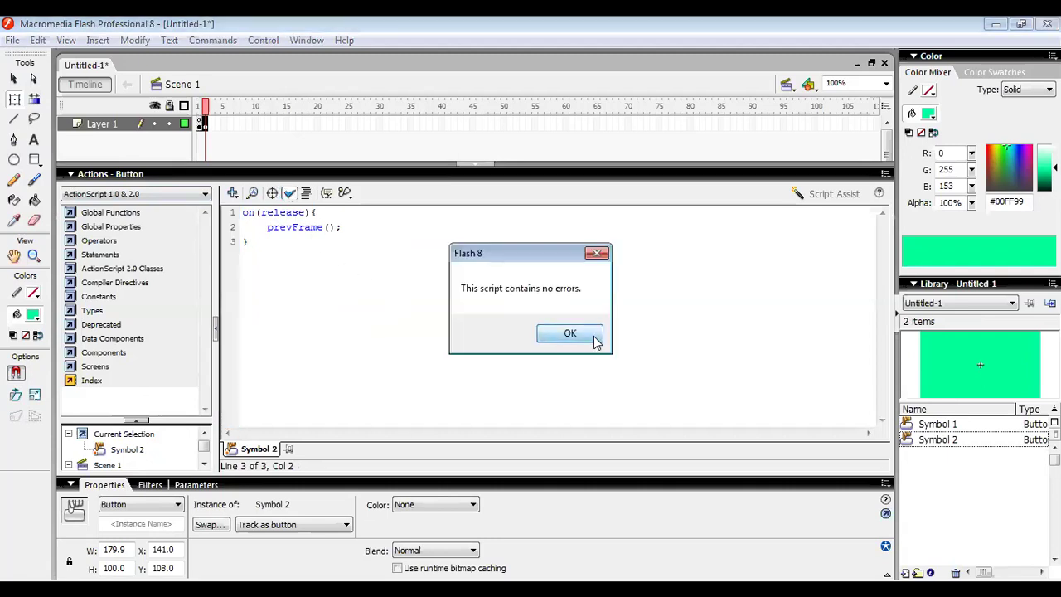
{"action": "left_click", "coordinate": [571, 333]}
{"action": "left_click", "coordinate": [177, 175]}
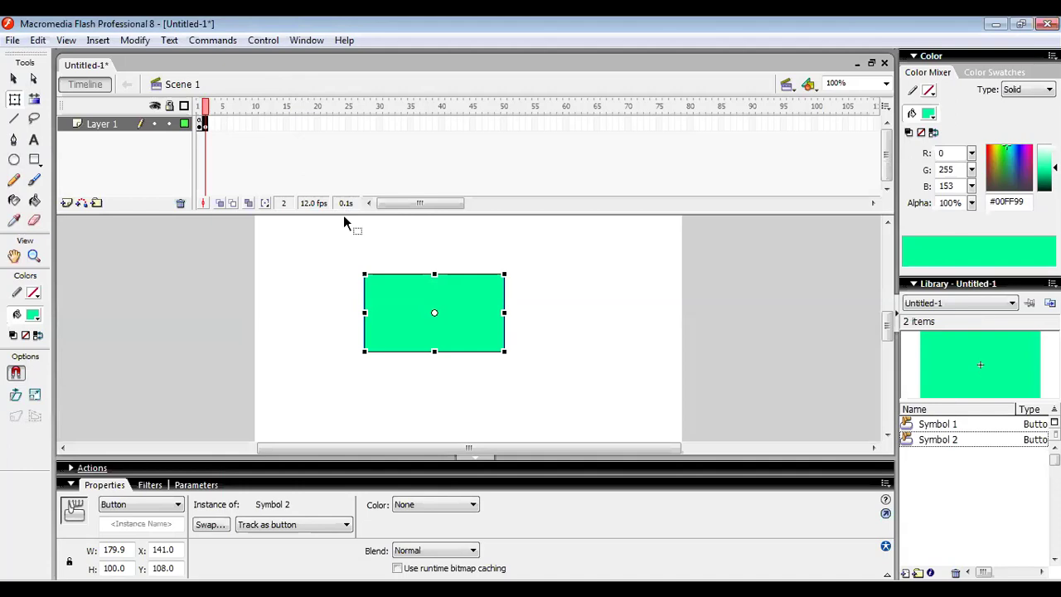
Step: Test the movie, try the green rectangle button, close the preview and deselect the rectangle
{"action": "left_click", "coordinate": [263, 39]}
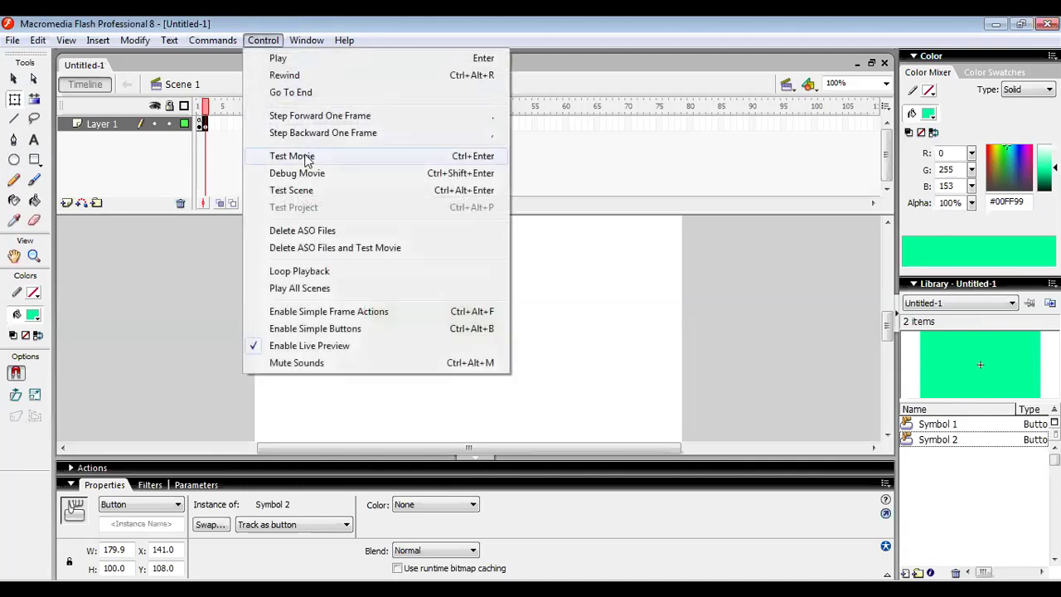
{"action": "left_click", "coordinate": [292, 156]}
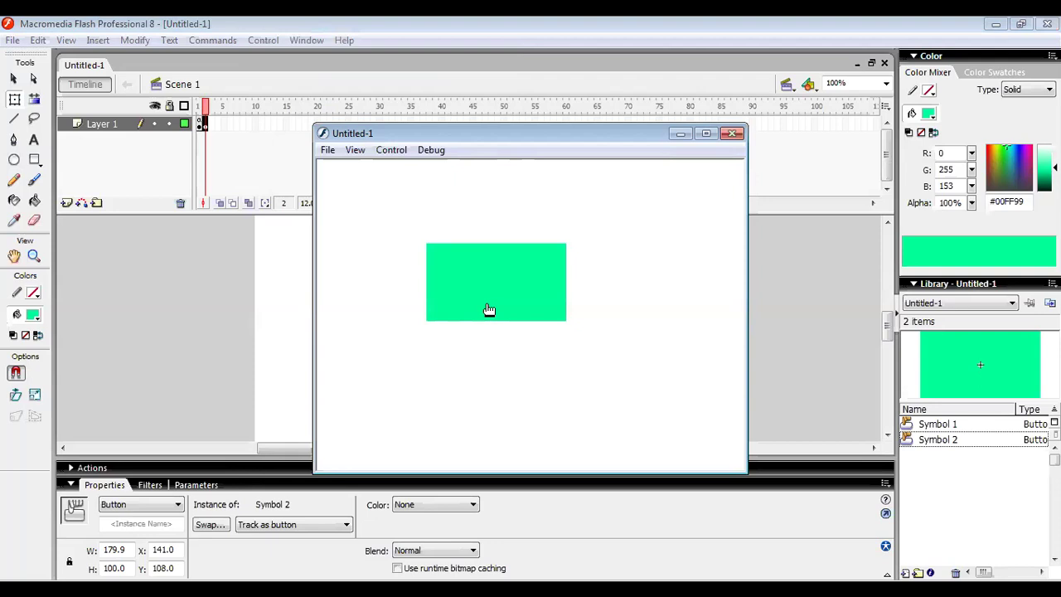
{"action": "left_click", "coordinate": [489, 310]}
{"action": "left_click", "coordinate": [489, 310]}
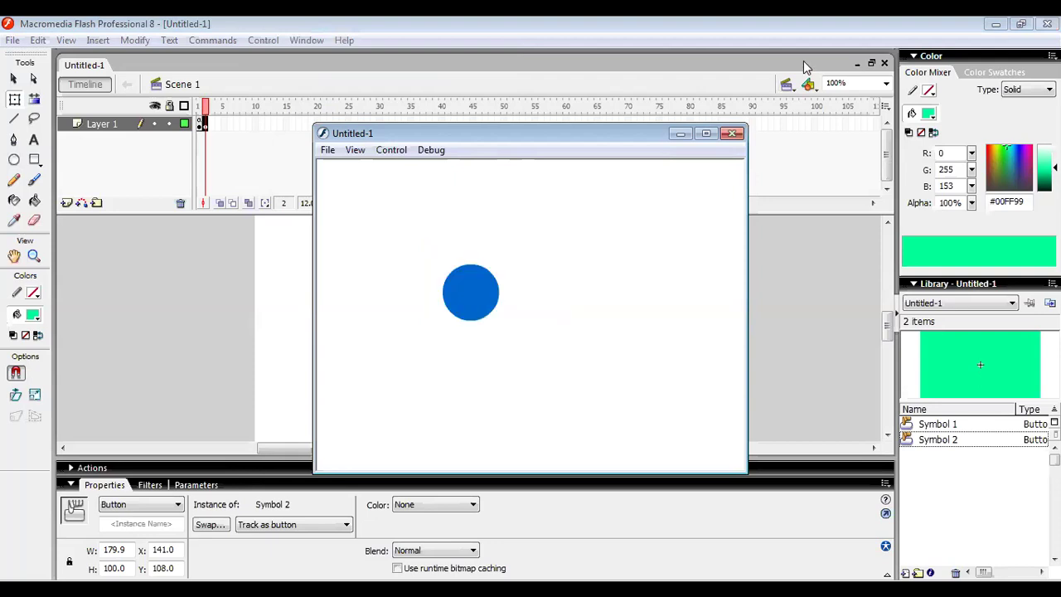
{"action": "left_click", "coordinate": [733, 134]}
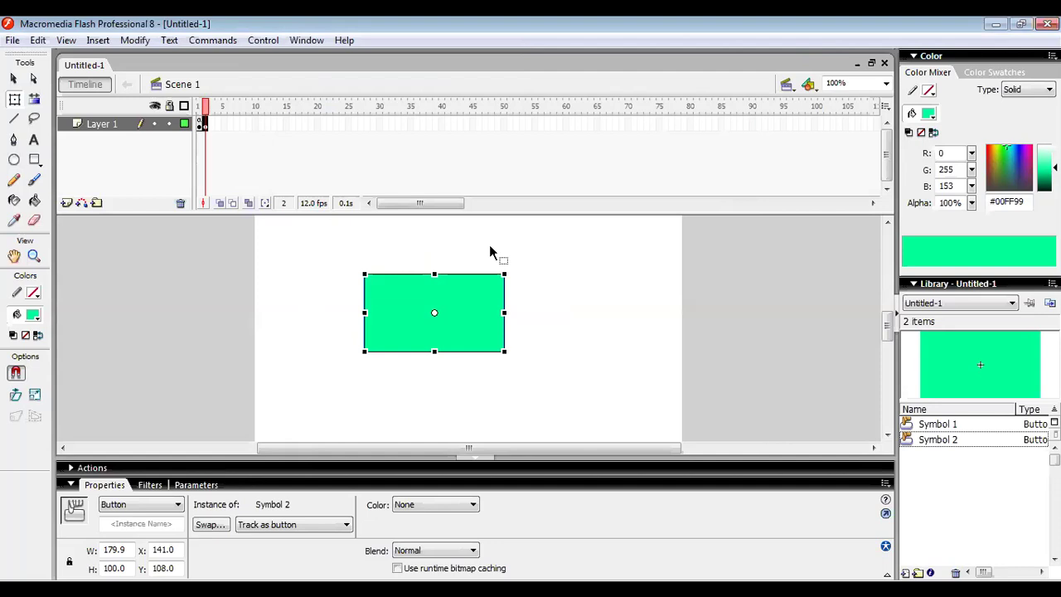
{"action": "left_click", "coordinate": [245, 301]}
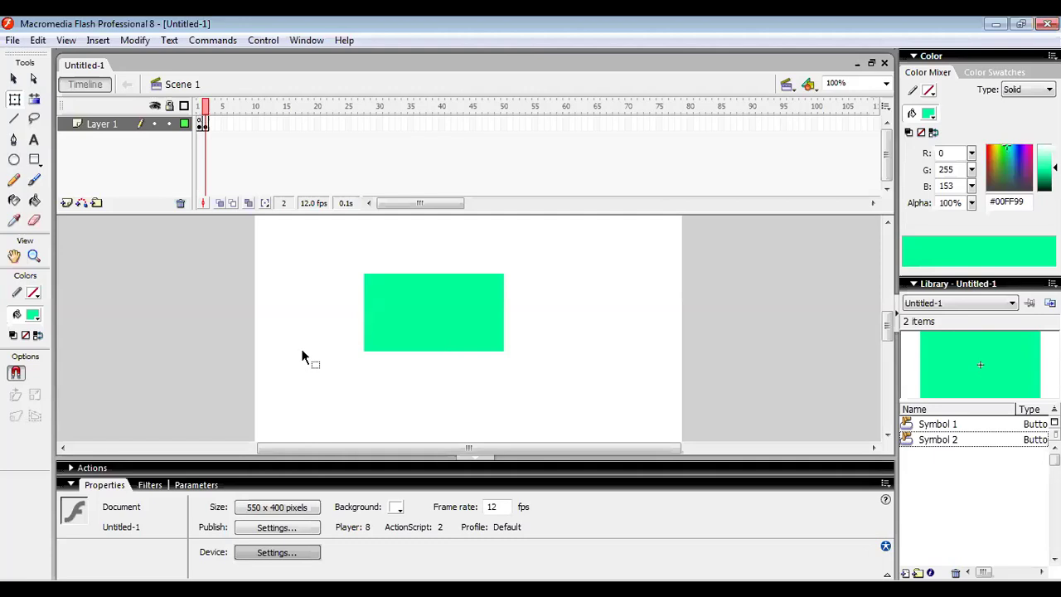
Step: Create a new blank Flash Document
{"action": "left_click", "coordinate": [12, 40]}
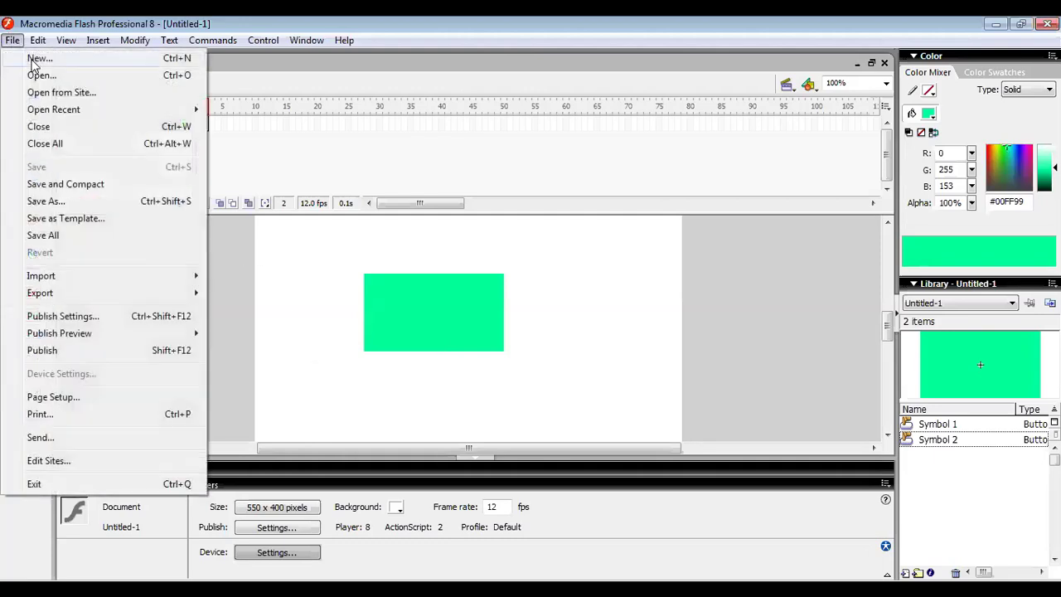
{"action": "left_click", "coordinate": [35, 60]}
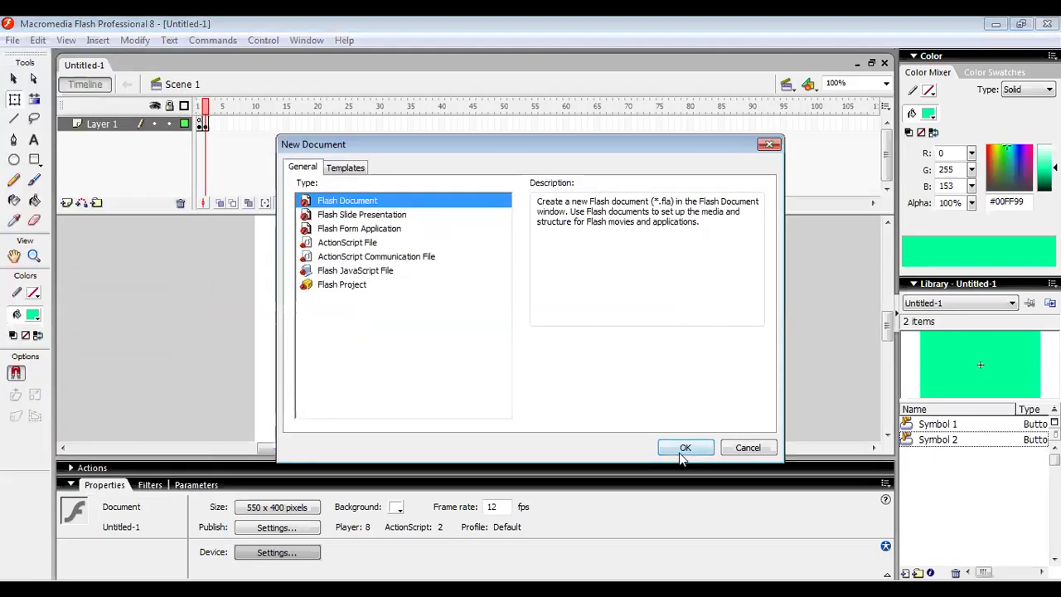
{"action": "left_click", "coordinate": [682, 449]}
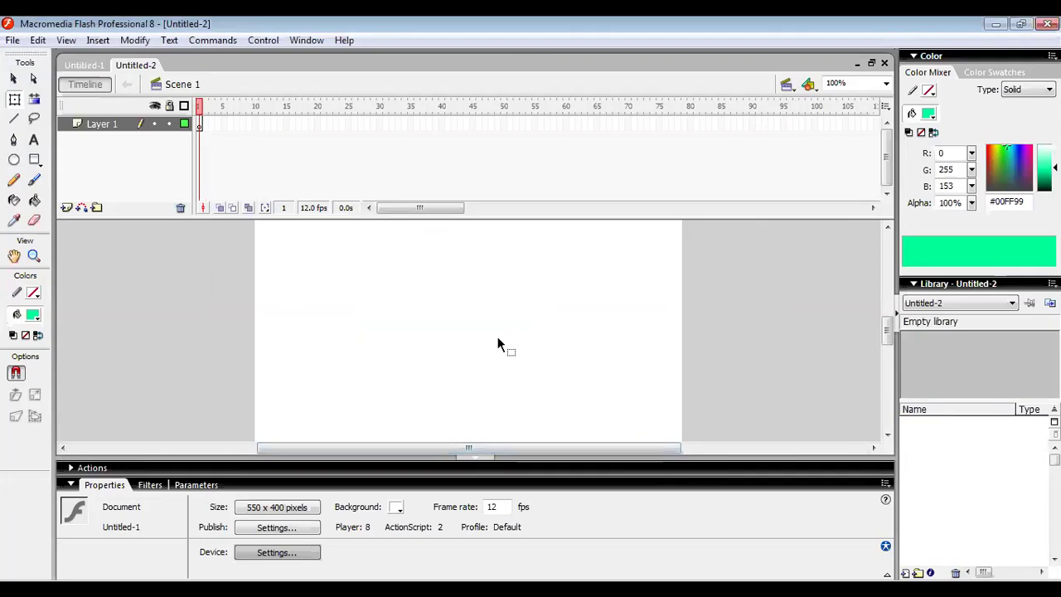
Step: Add the static text "Macromedia Flash 8" near the upper left of the stage
{"action": "left_click", "coordinate": [34, 140]}
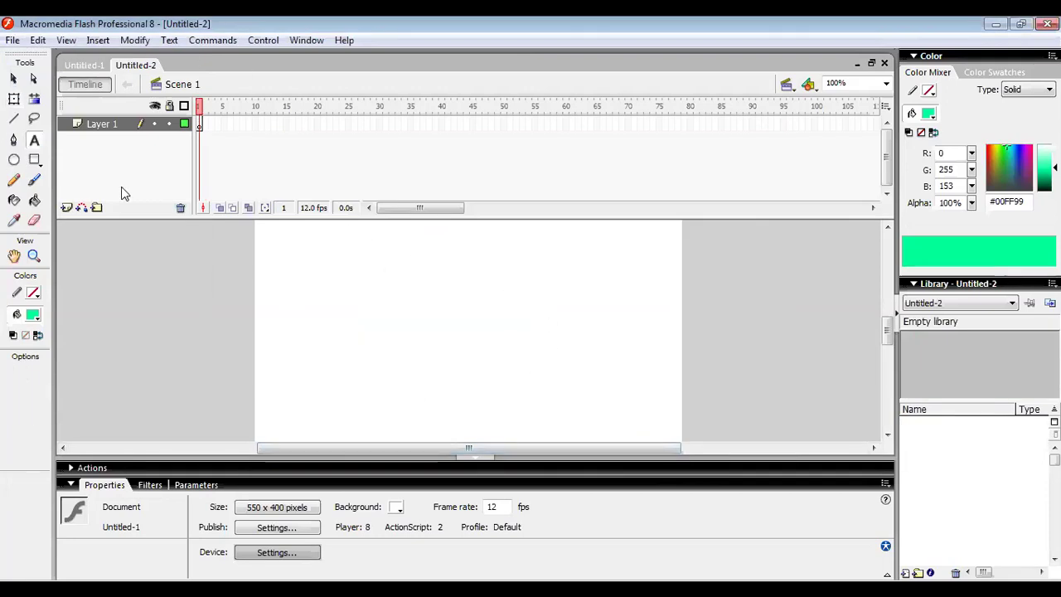
{"action": "left_click", "coordinate": [320, 260]}
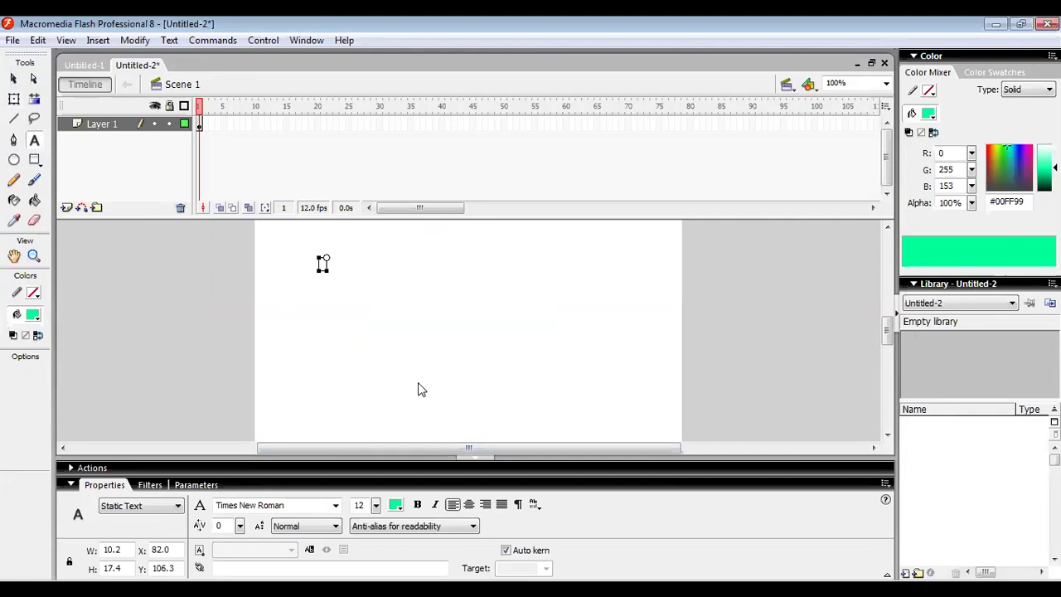
{"action": "type", "text": "Macromedia 8"}
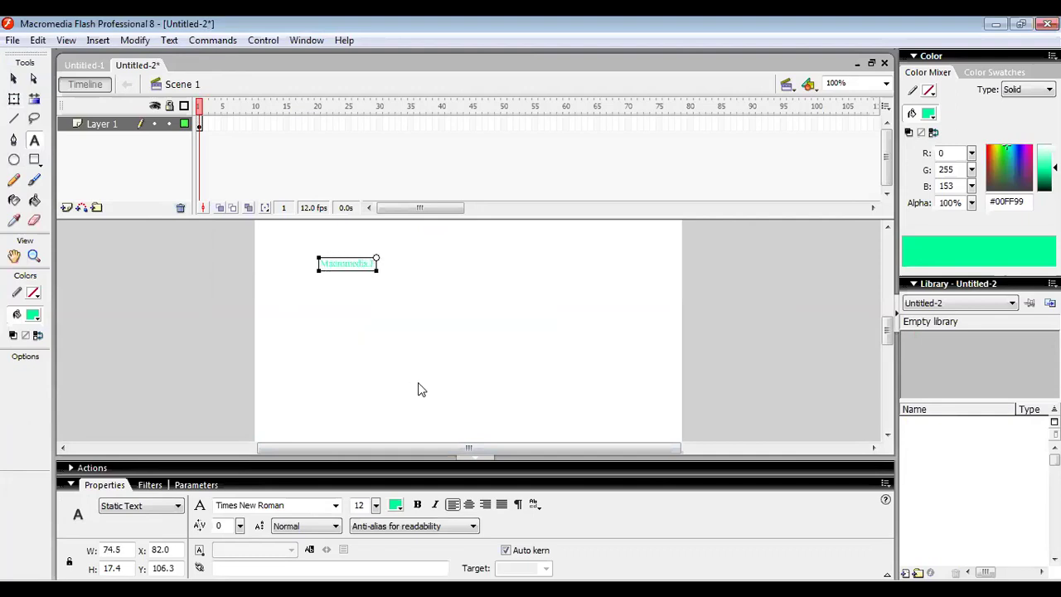
{"action": "type", "text": "lash 8"}
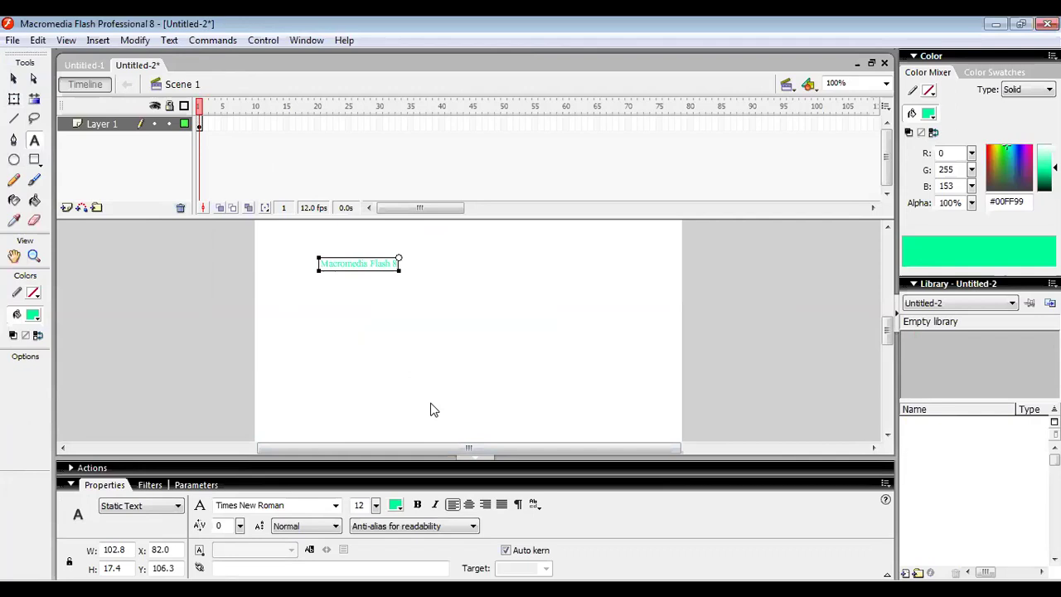
{"action": "left_click", "coordinate": [469, 362]}
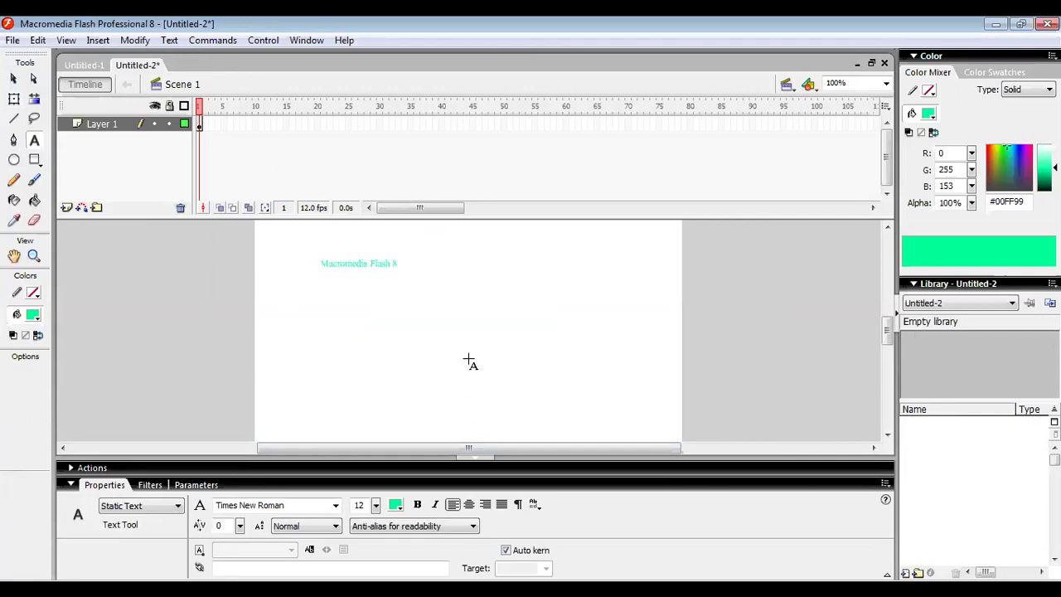
Step: Recolour the "Macromedia Flash 8" text black (#000000)
{"action": "left_click", "coordinate": [13, 78]}
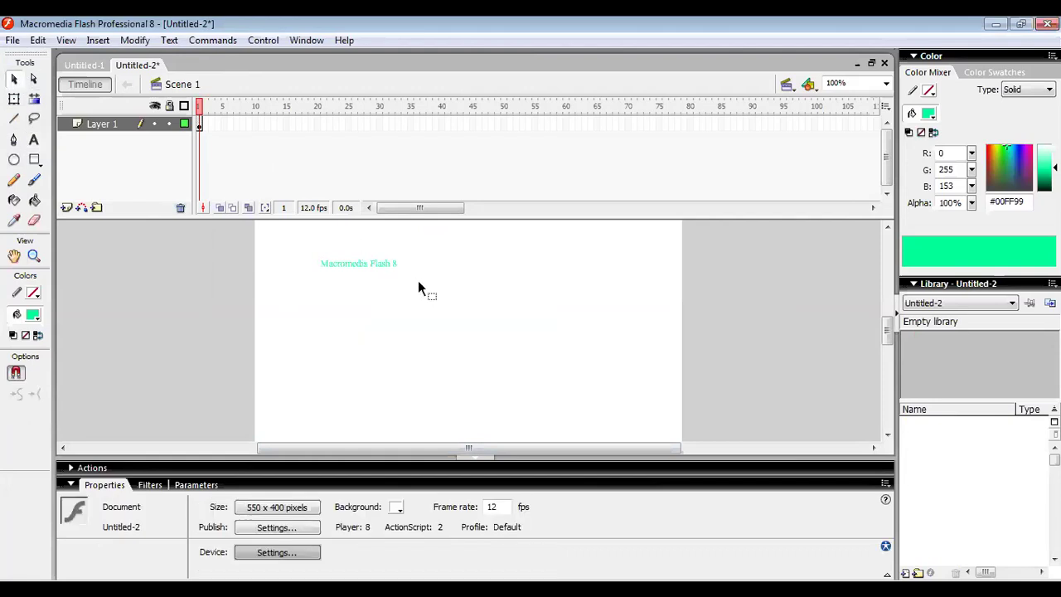
{"action": "left_click", "coordinate": [355, 269]}
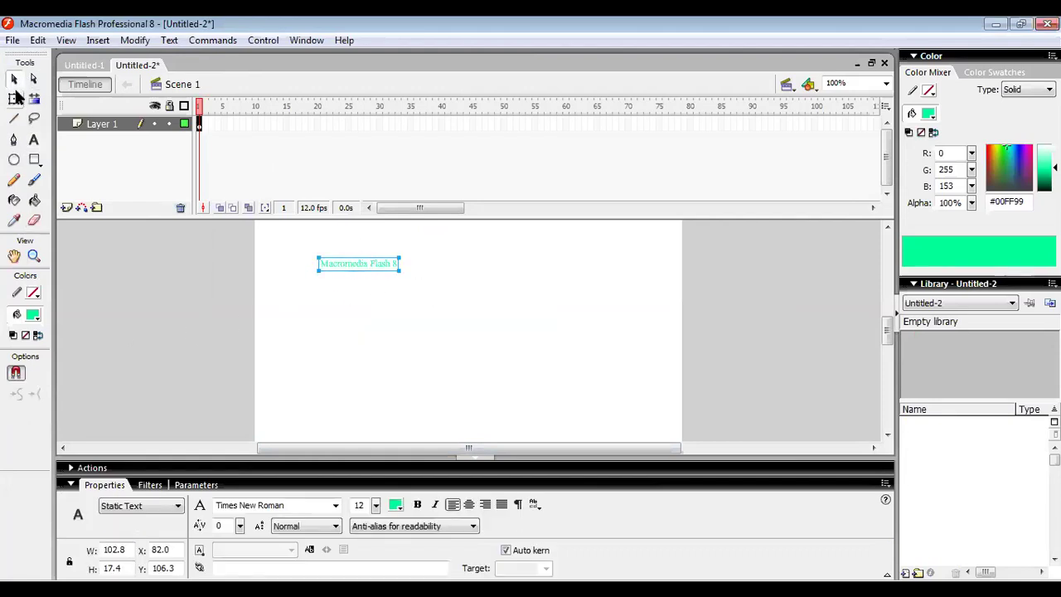
{"action": "left_click", "coordinate": [15, 100]}
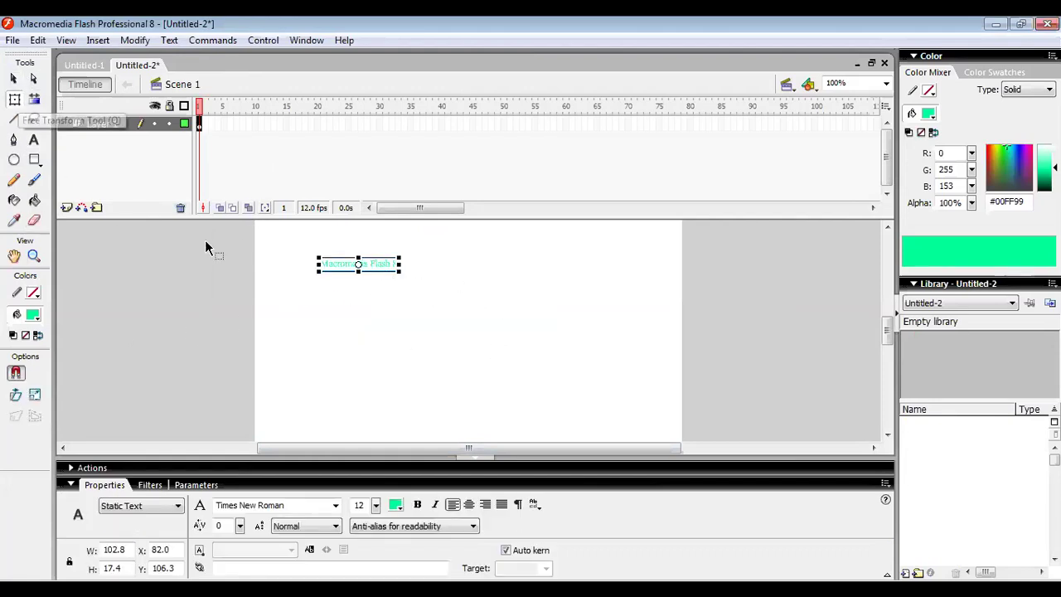
{"action": "left_click", "coordinate": [33, 316]}
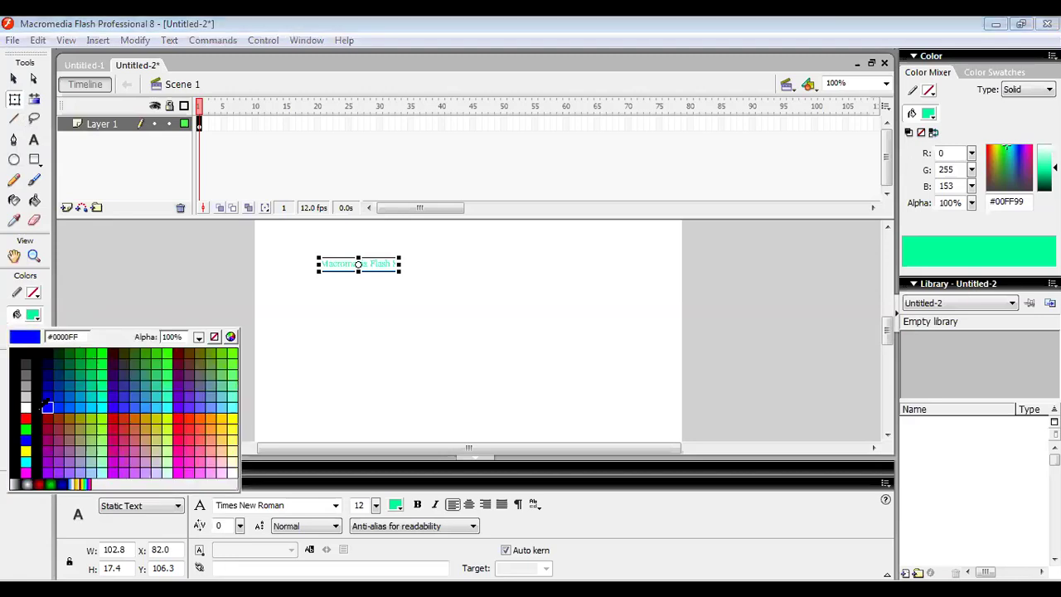
{"action": "left_click", "coordinate": [25, 353]}
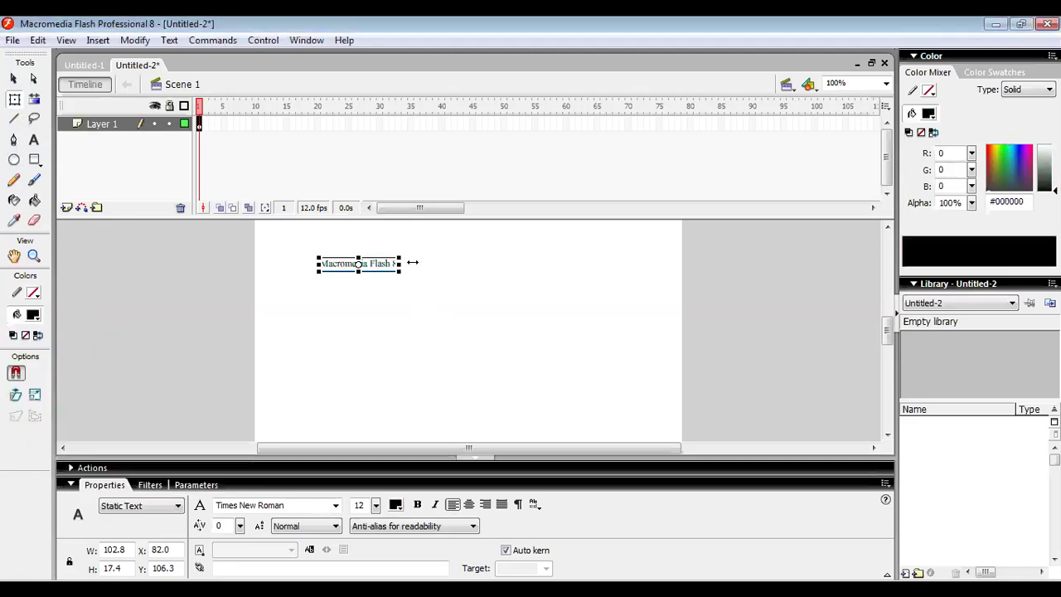
Step: Enlarge the "Macromedia Flash 8" text to about 211 by 125 pixels and move it to the middle of the stage
{"action": "left_click_drag", "start_coordinate": [401, 269], "coordinate": [442, 282]}
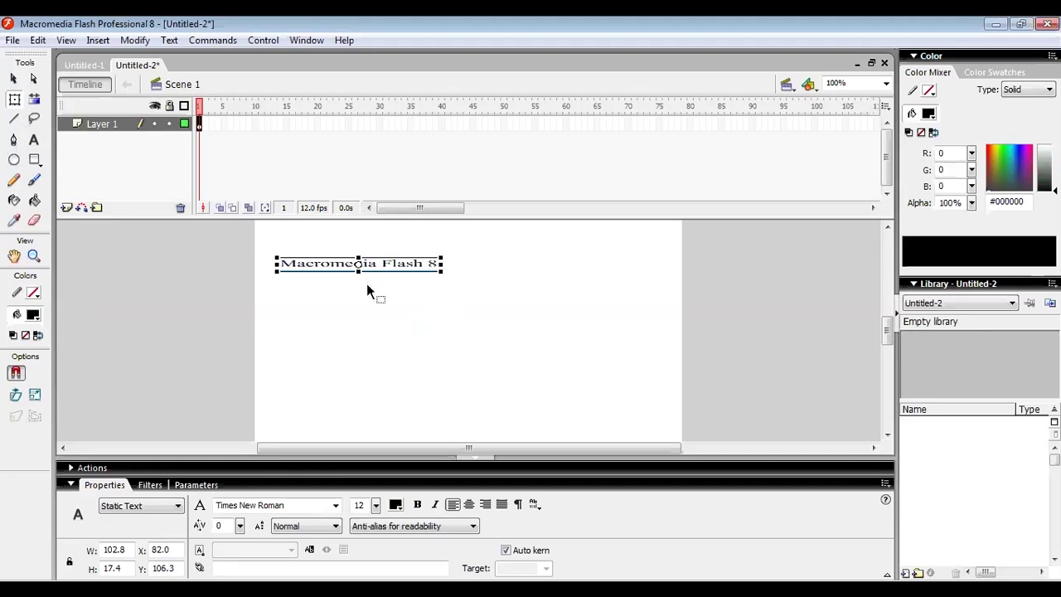
{"action": "left_click_drag", "start_coordinate": [358, 271], "coordinate": [365, 314]}
{"action": "left_click_drag", "start_coordinate": [391, 263], "coordinate": [479, 321]}
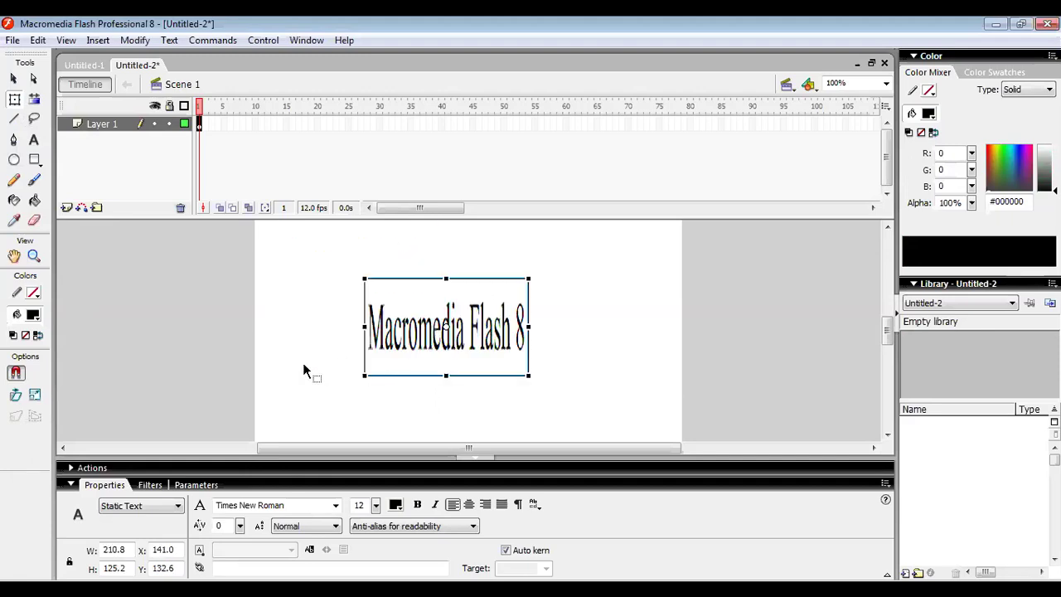
{"action": "left_click", "coordinate": [242, 358]}
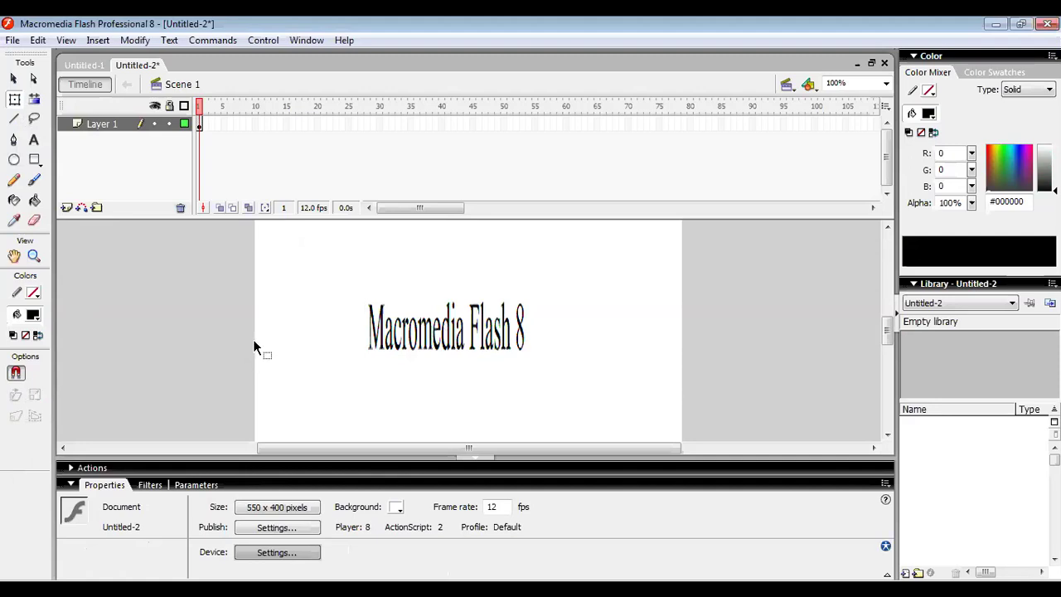
Step: Convert the enlarged "Macromedia Flash 8" text to a button symbol
{"action": "left_click", "coordinate": [459, 323]}
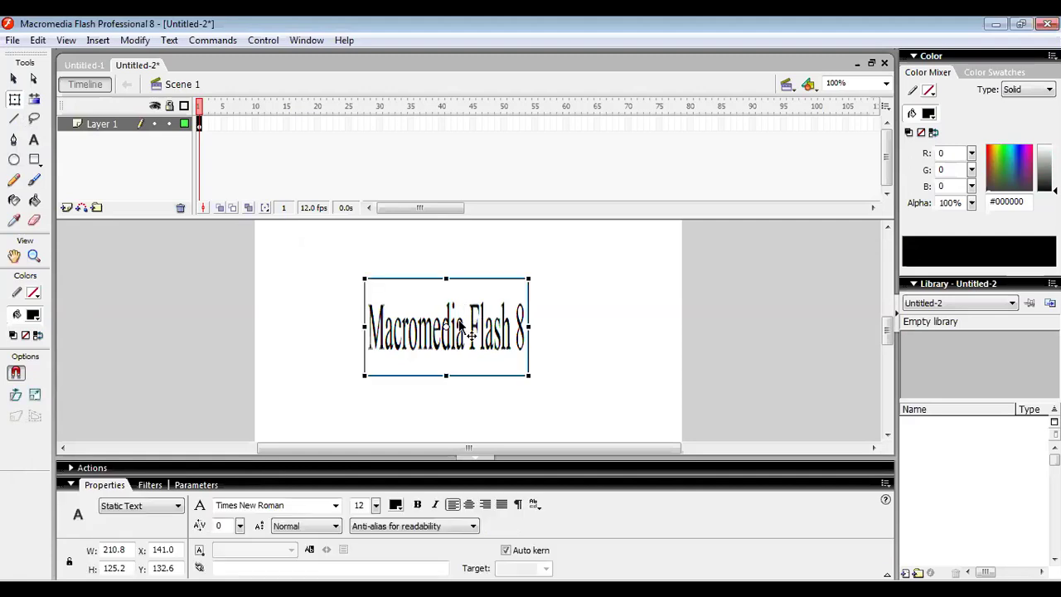
{"action": "left_click", "coordinate": [15, 79]}
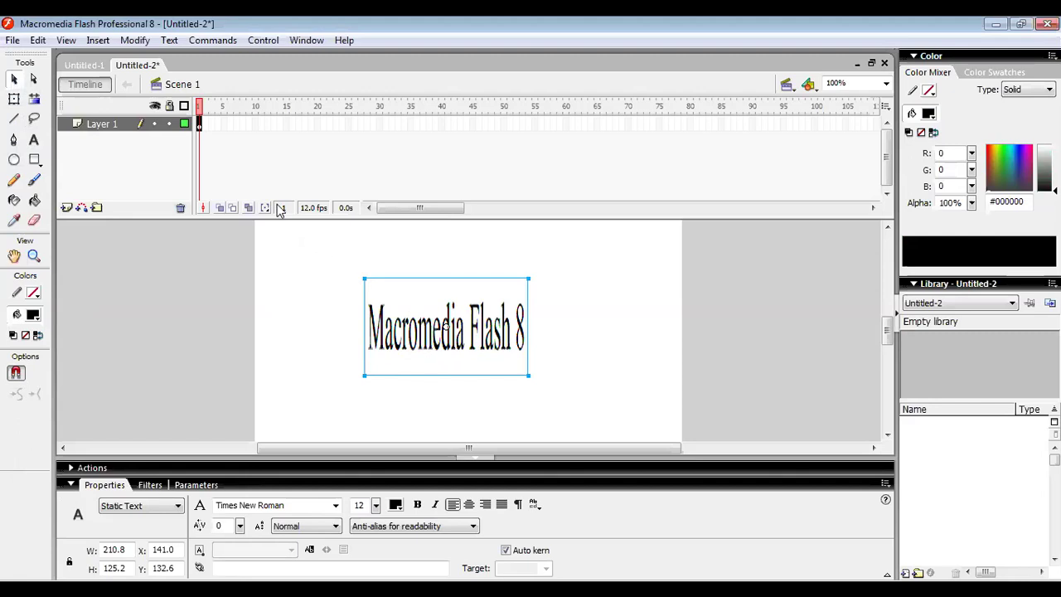
{"action": "left_click", "coordinate": [136, 41]}
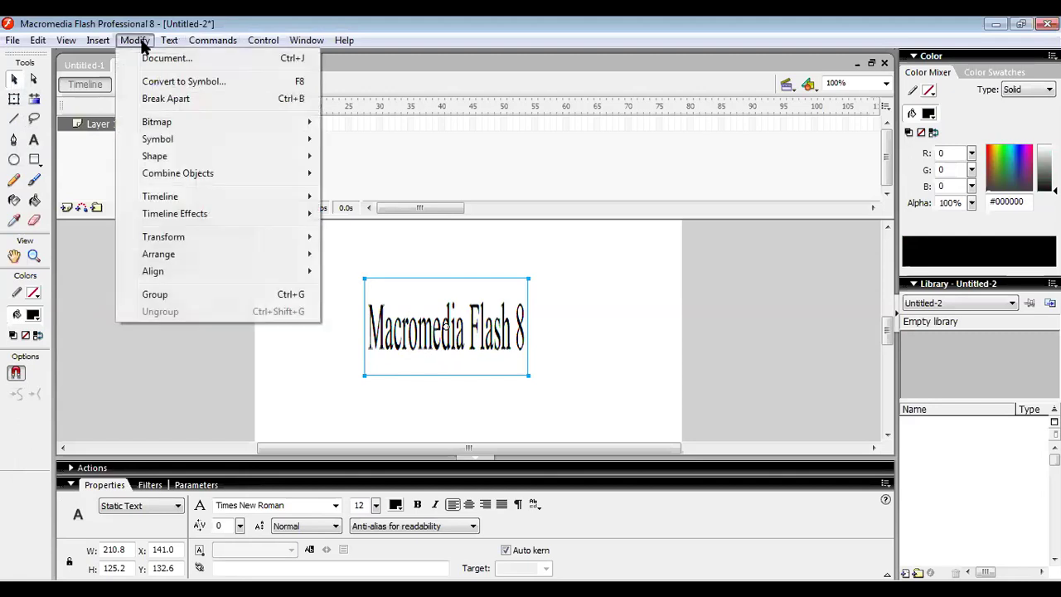
{"action": "left_click", "coordinate": [234, 86]}
{"action": "left_click", "coordinate": [657, 170]}
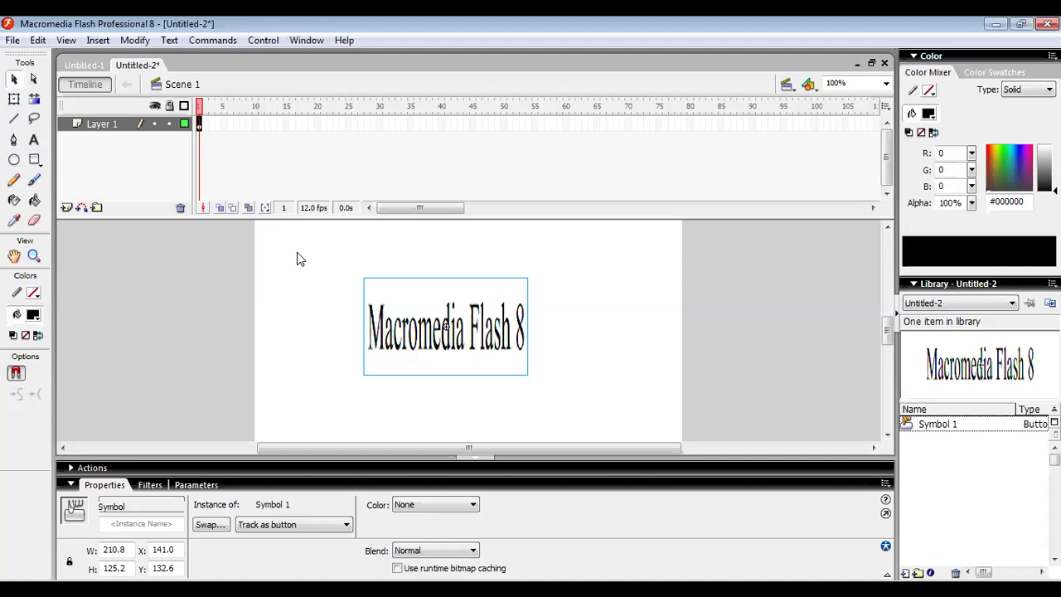
Step: Apply the Blur timeline effect to the text button with a 16-frame duration, resolution 15 and scale 0.25
{"action": "right_click", "coordinate": [402, 340]}
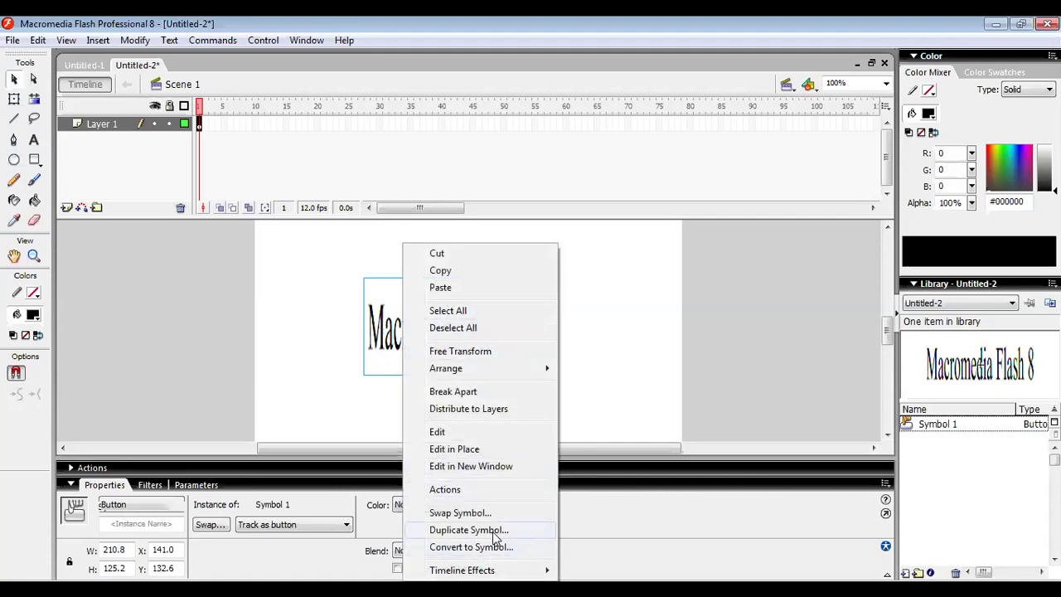
{"action": "mouse_move", "coordinate": [506, 571]}
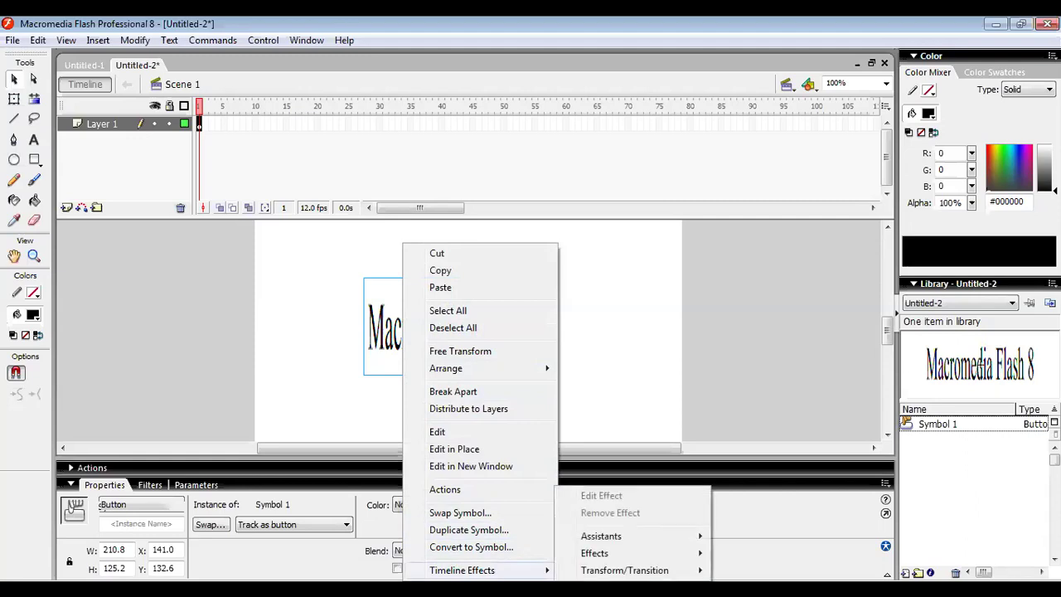
{"action": "mouse_move", "coordinate": [596, 560]}
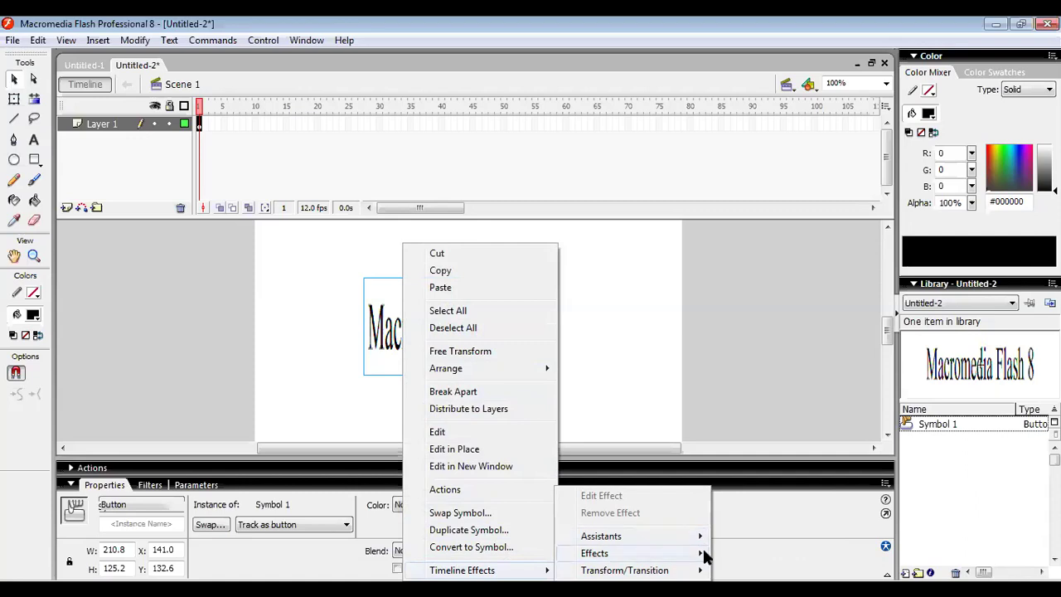
{"action": "left_click", "coordinate": [738, 502]}
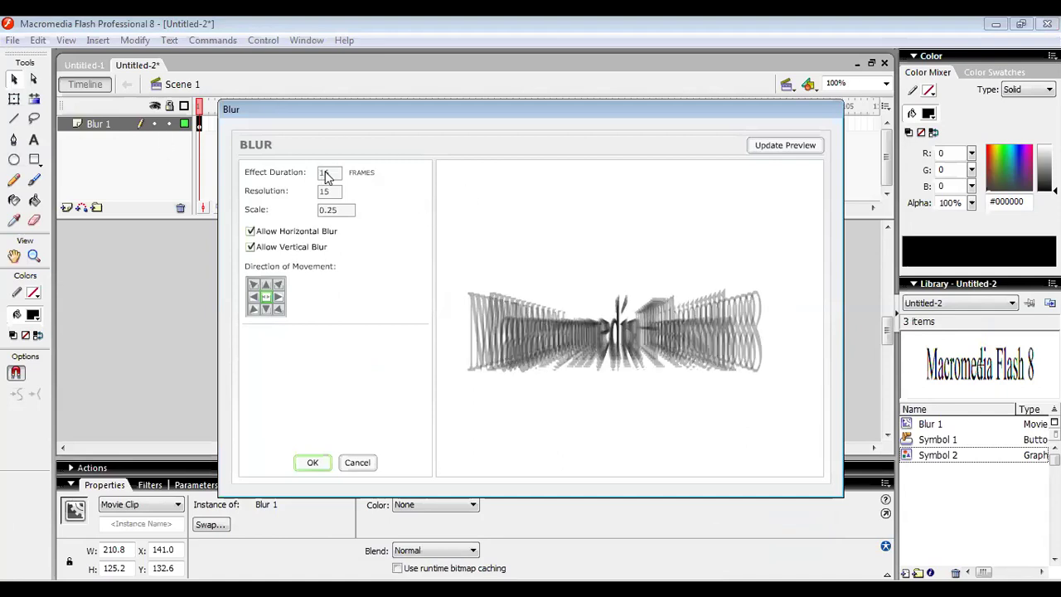
{"action": "left_click", "coordinate": [279, 297]}
{"action": "left_click", "coordinate": [336, 193]}
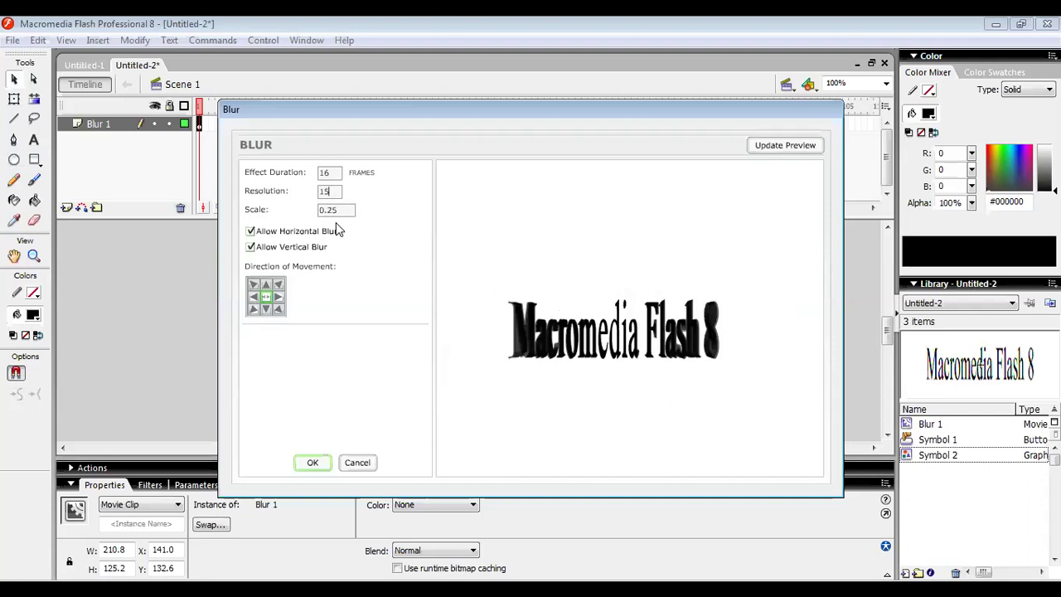
{"action": "left_click", "coordinate": [314, 456]}
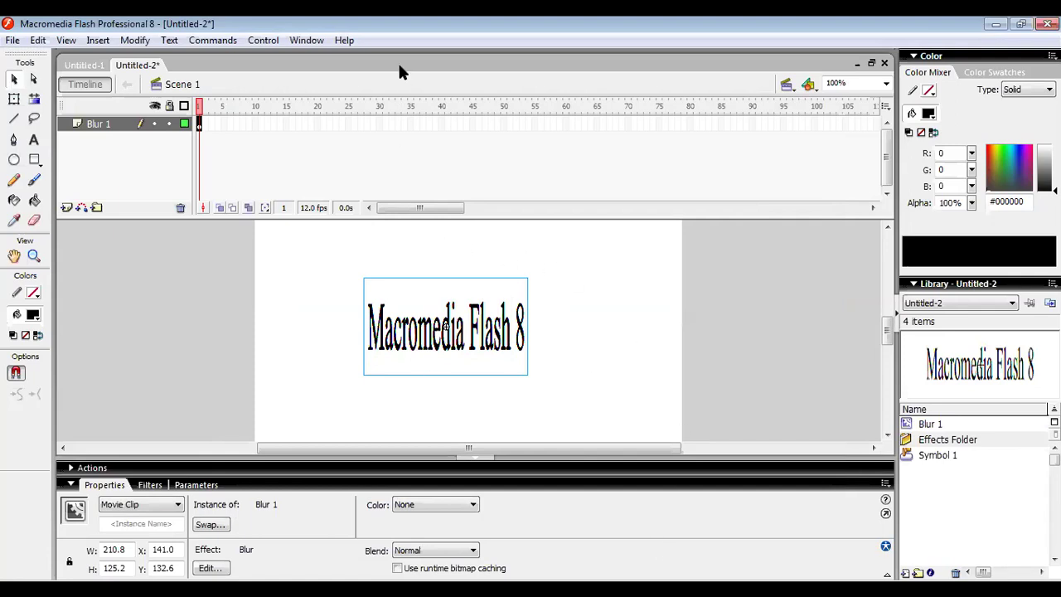
Step: Test the scene to preview the blur effect, and close the preview
{"action": "left_click", "coordinate": [262, 40]}
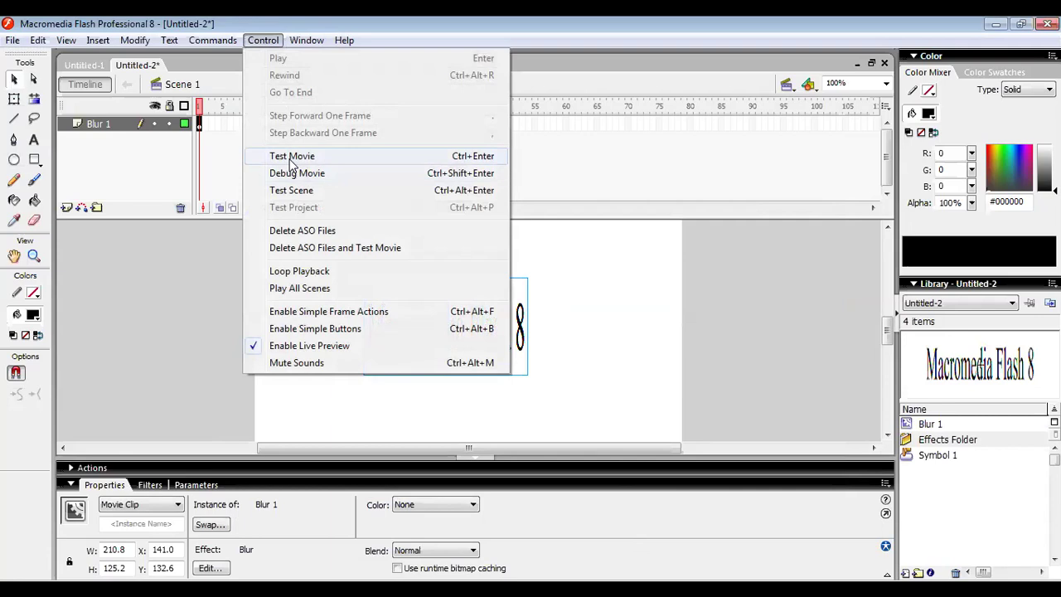
{"action": "left_click", "coordinate": [312, 191]}
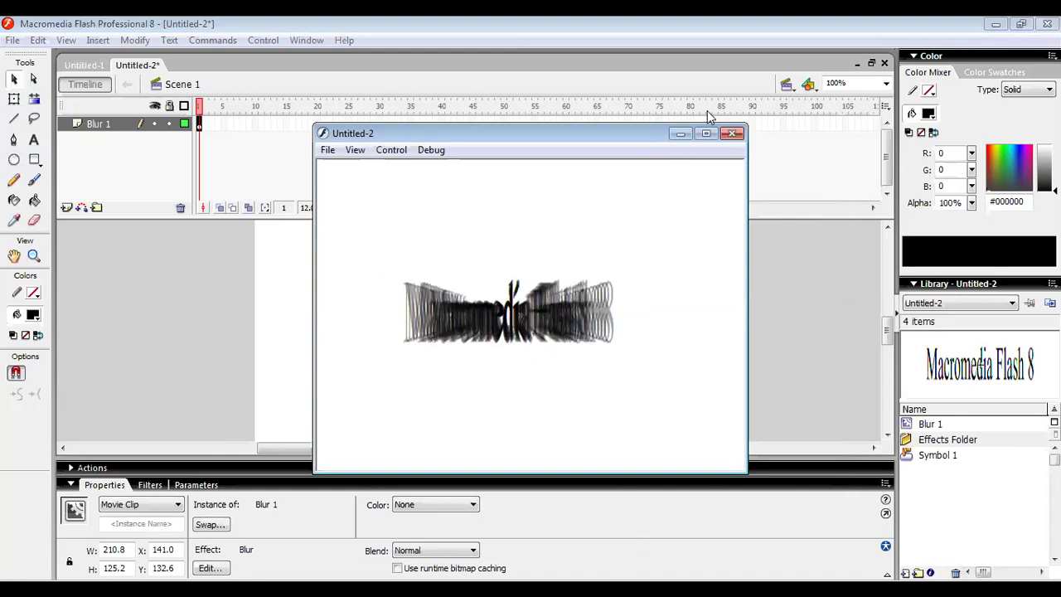
{"action": "left_click", "coordinate": [733, 133]}
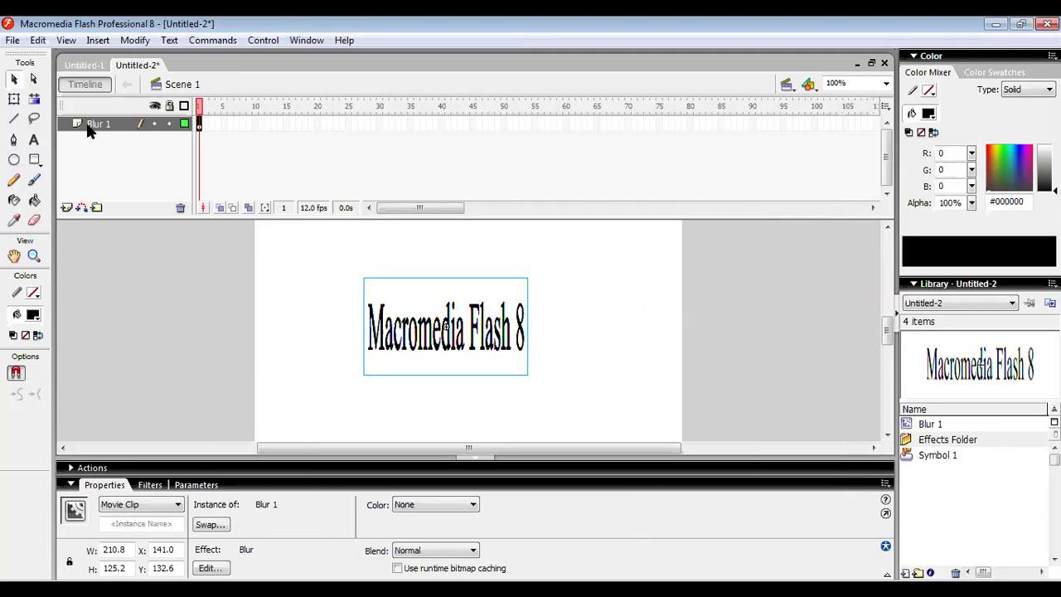
Step: Open and leave the Blur 1 layer's name editing, and hide and show all layers again
{"action": "double_click", "coordinate": [89, 125]}
{"action": "key", "text": "Return"}
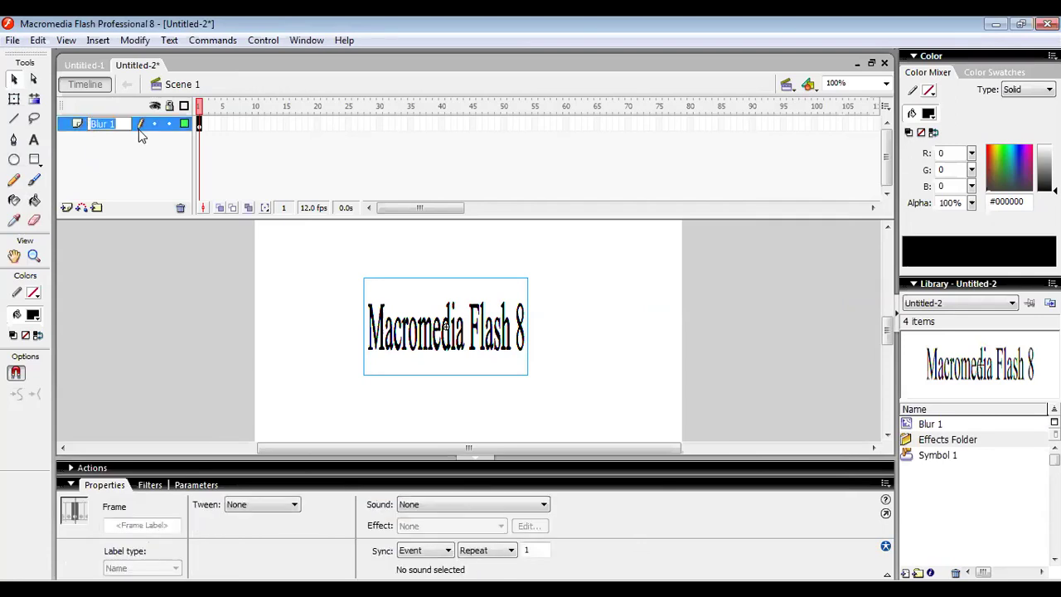
{"action": "left_click", "coordinate": [142, 130]}
{"action": "left_click", "coordinate": [141, 132]}
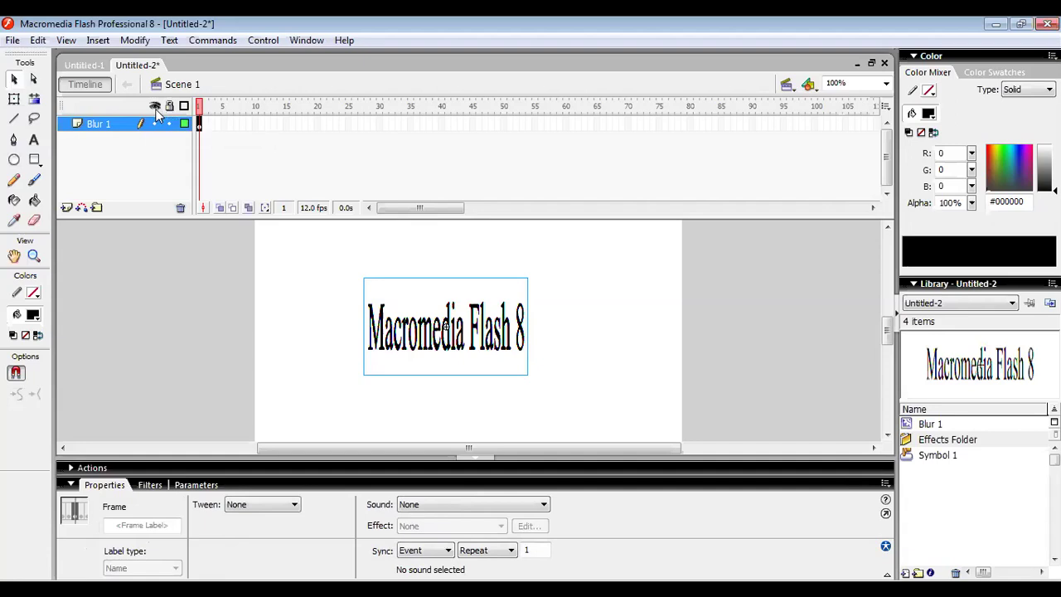
{"action": "left_click", "coordinate": [156, 109]}
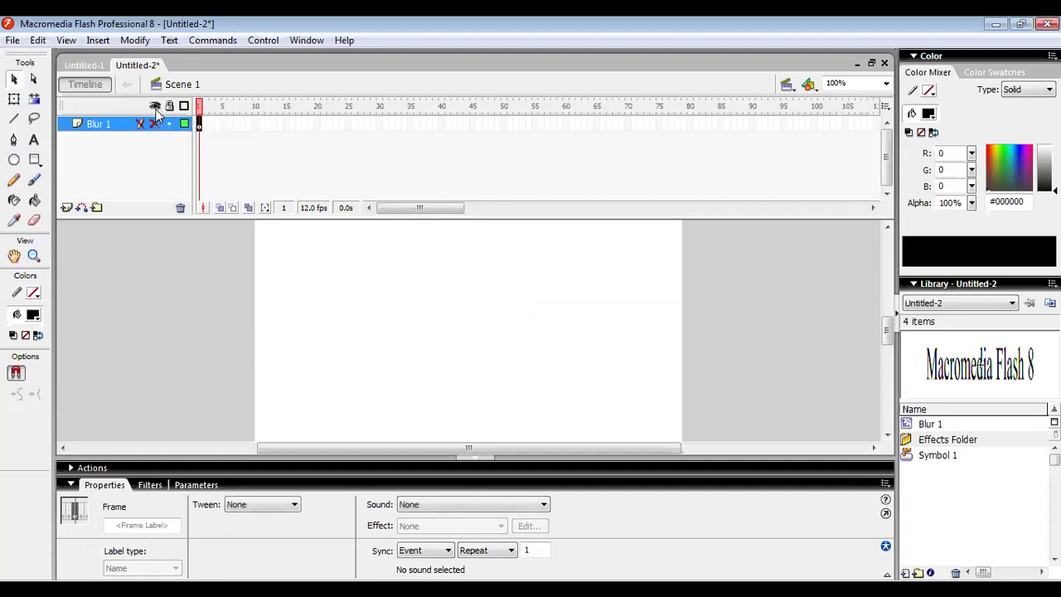
{"action": "left_click", "coordinate": [155, 108]}
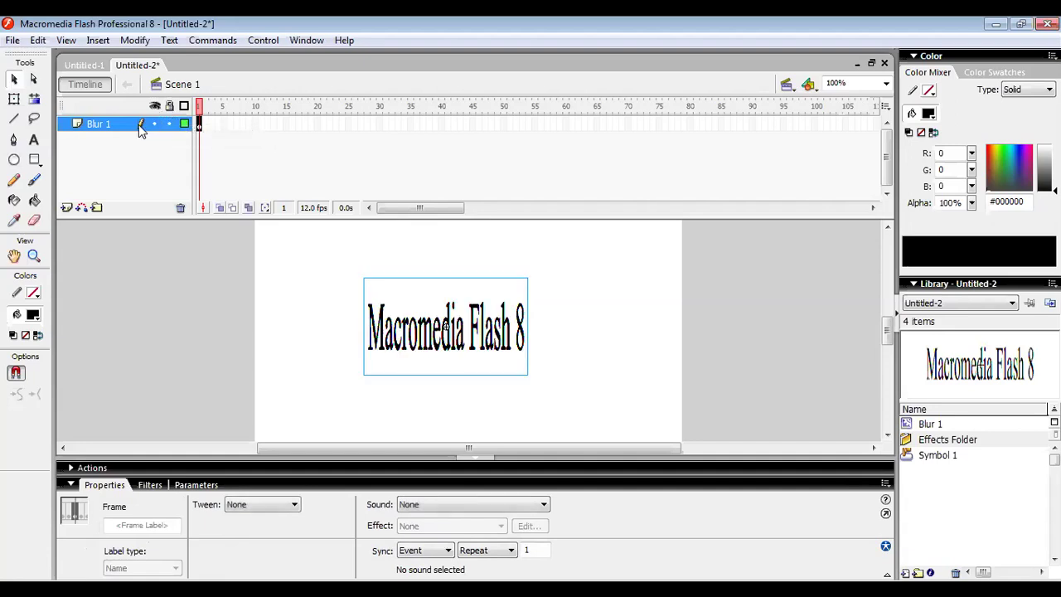
Step: Insert a new layer above Blur 1 and delete it again
{"action": "right_click", "coordinate": [75, 128]}
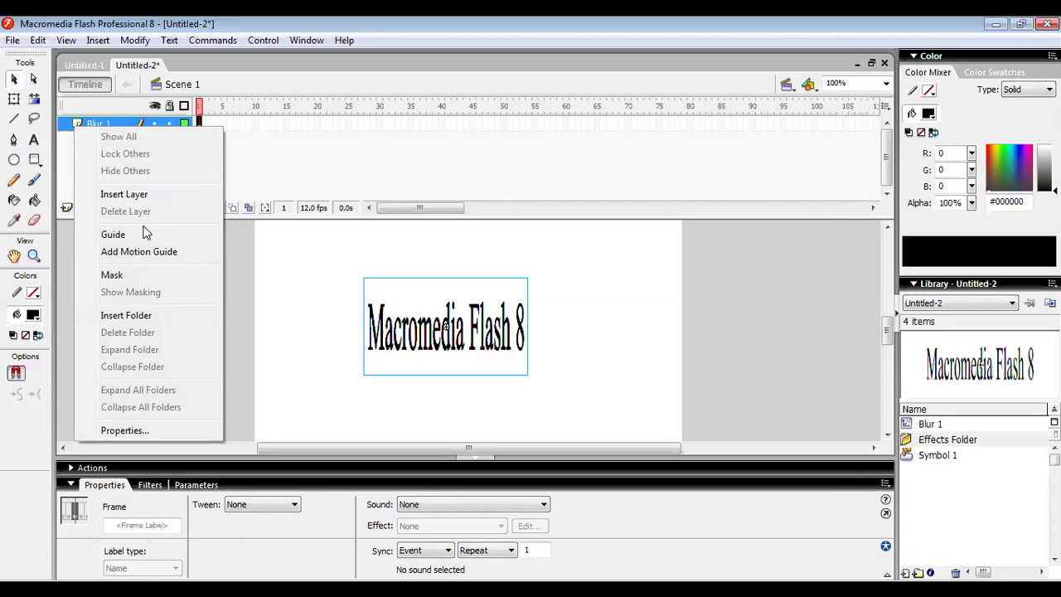
{"action": "left_click", "coordinate": [233, 260]}
{"action": "left_click", "coordinate": [132, 124]}
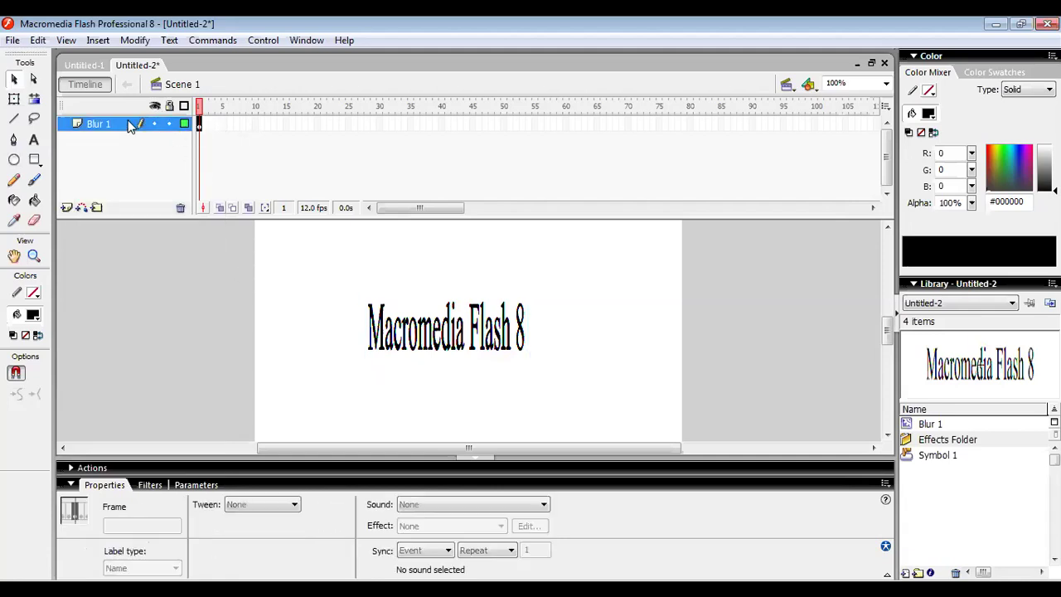
{"action": "right_click", "coordinate": [130, 122]}
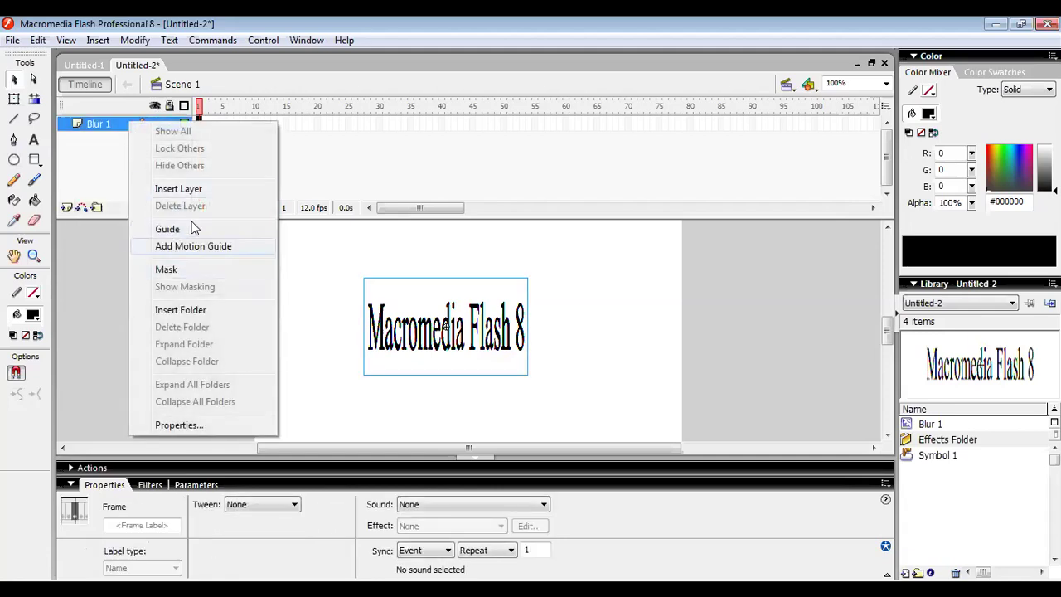
{"action": "left_click", "coordinate": [177, 189]}
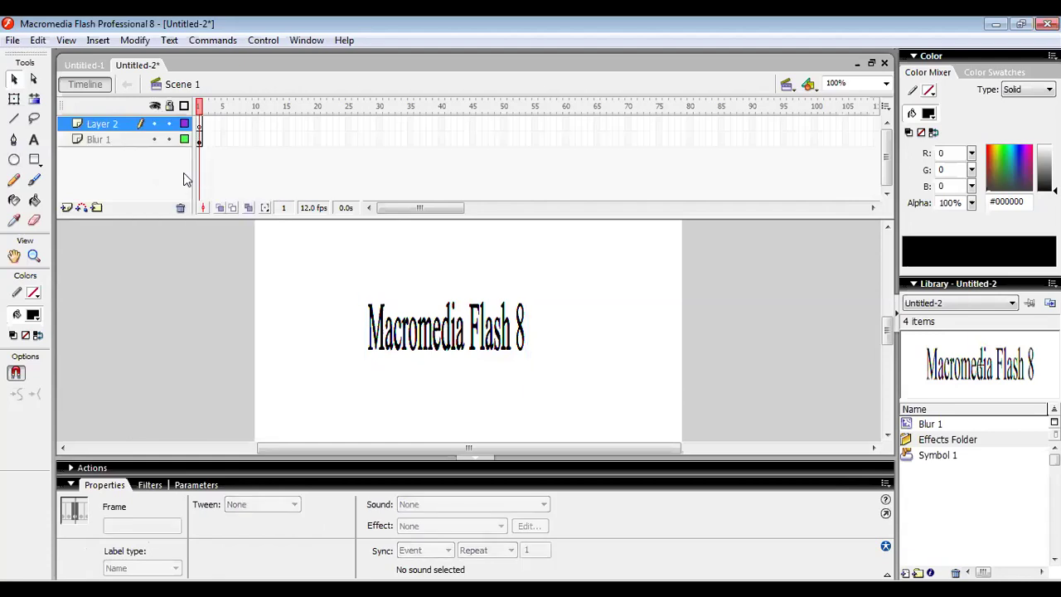
{"action": "right_click", "coordinate": [133, 131]}
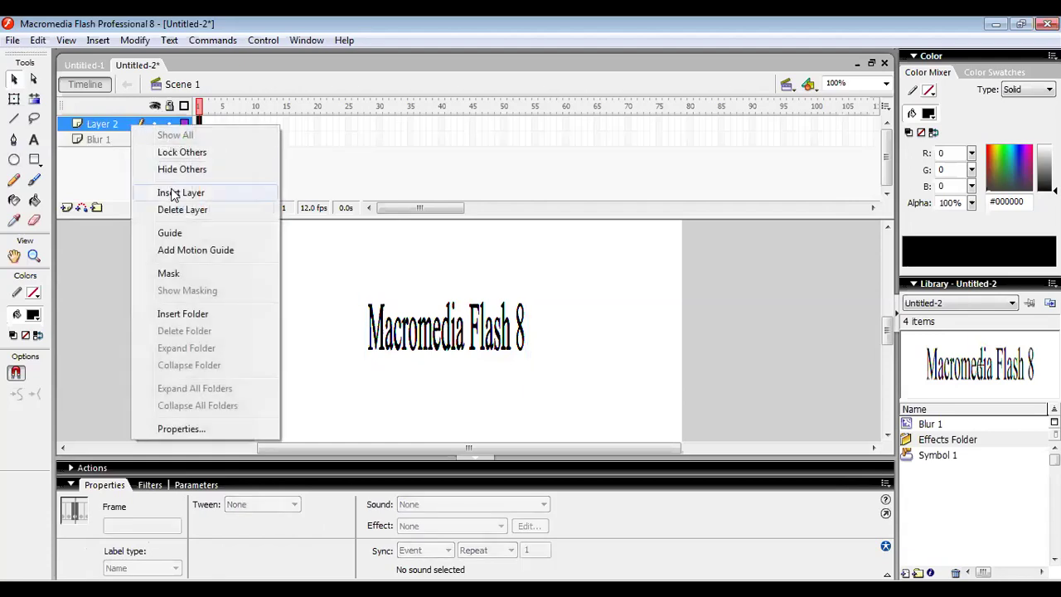
{"action": "left_click", "coordinate": [187, 210]}
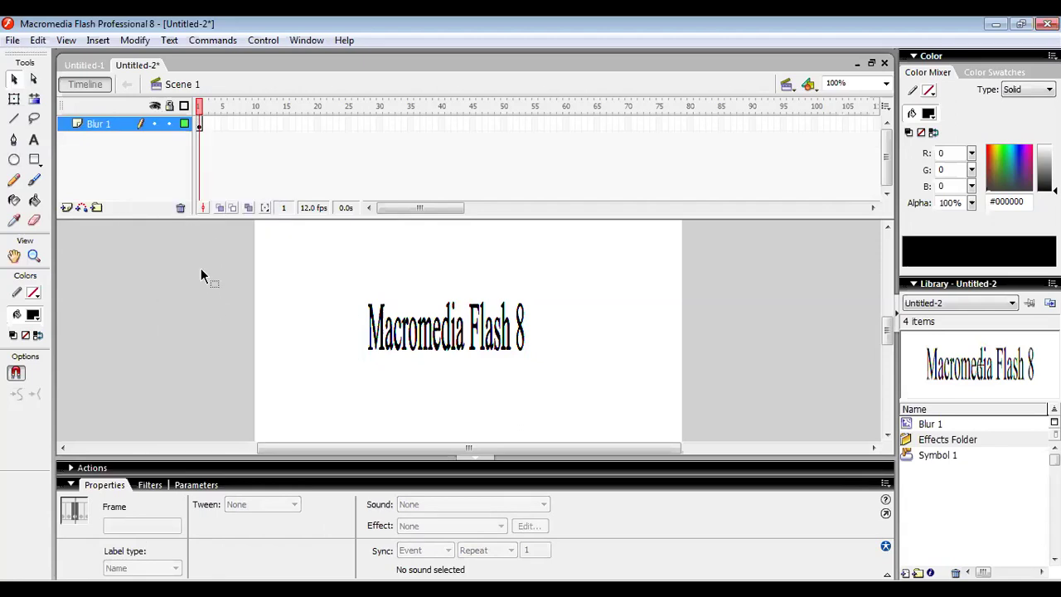
Step: Add the static text "shadow" above "Macromedia Flash 8" on the stage and activate Free Transform on it
{"action": "left_click", "coordinate": [163, 332]}
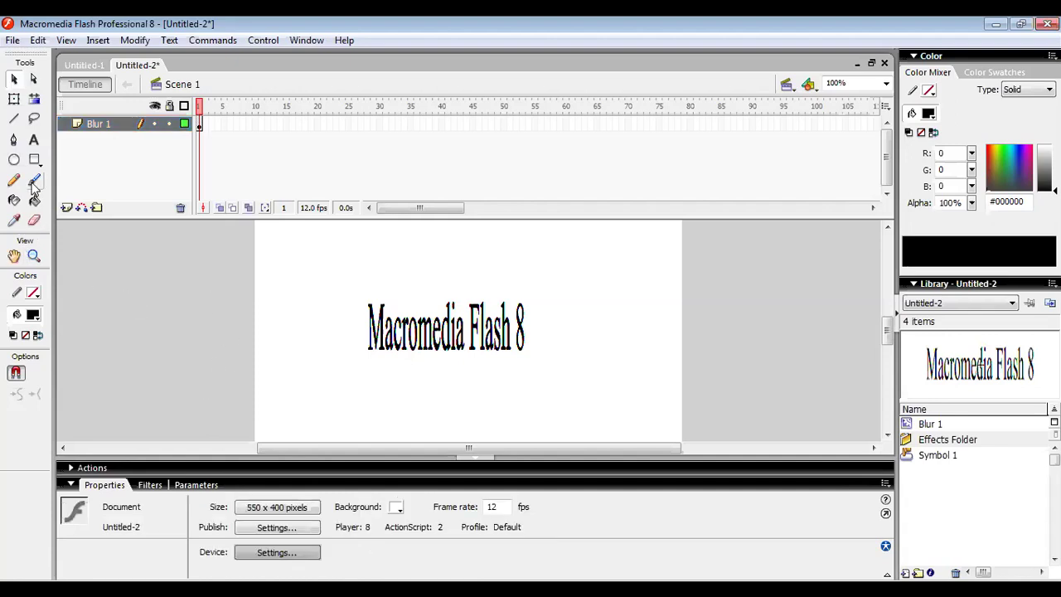
{"action": "left_click", "coordinate": [34, 139]}
{"action": "left_click", "coordinate": [501, 241]}
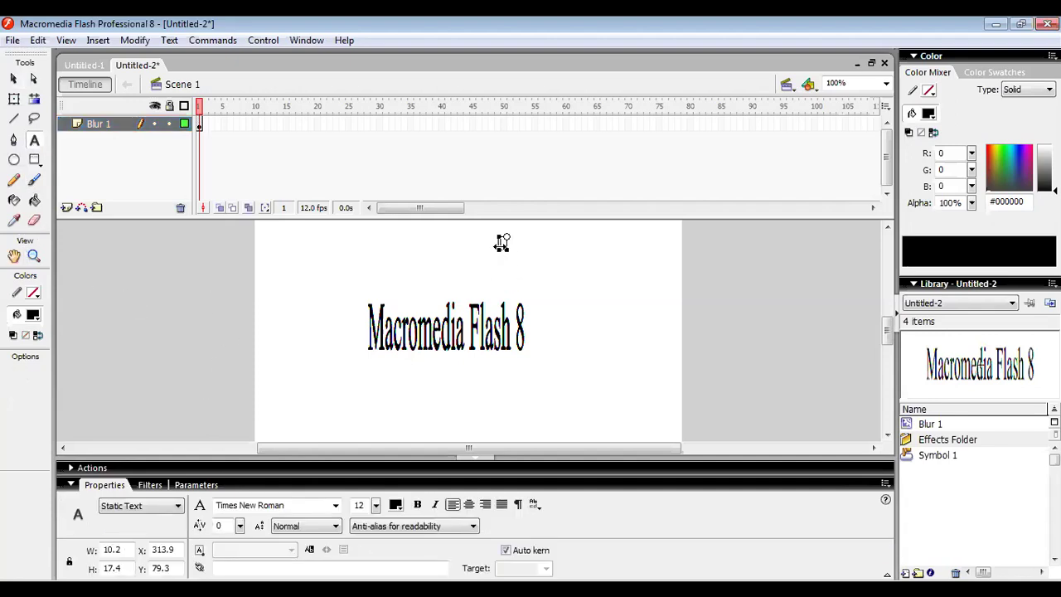
{"action": "type", "text": "shadow"}
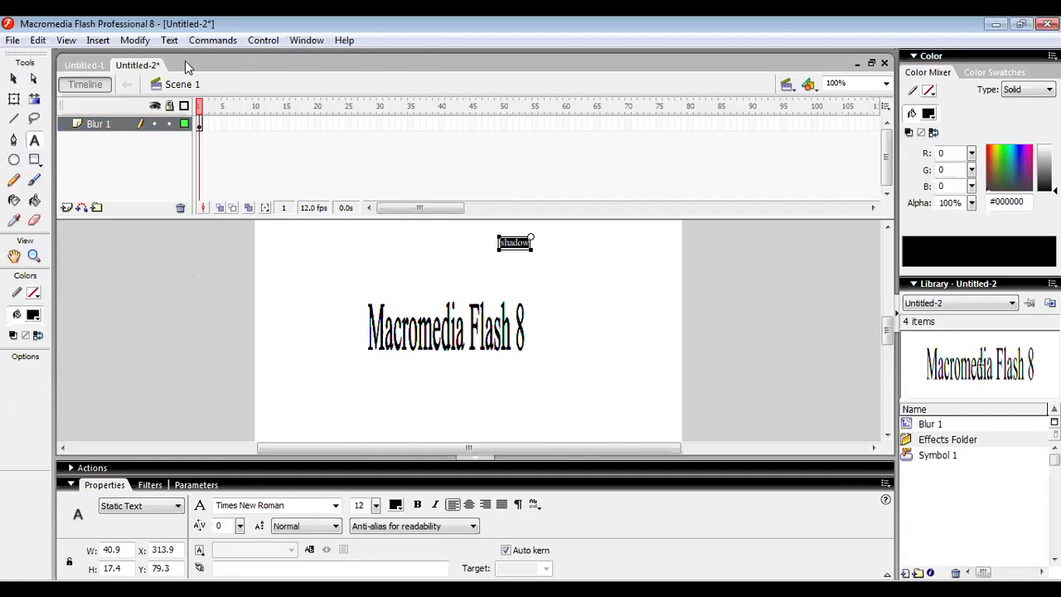
{"action": "left_click", "coordinate": [14, 99]}
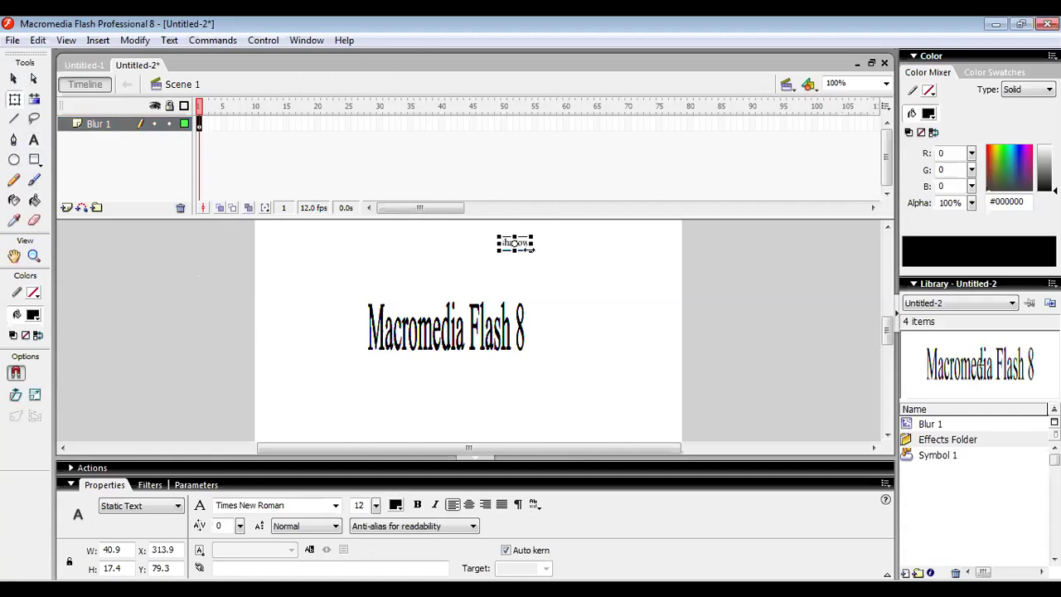
Step: Enlarge the "shadow" text with Free Transform to about 125 by 51 pixels
{"action": "left_click_drag", "start_coordinate": [534, 246], "coordinate": [568, 255]}
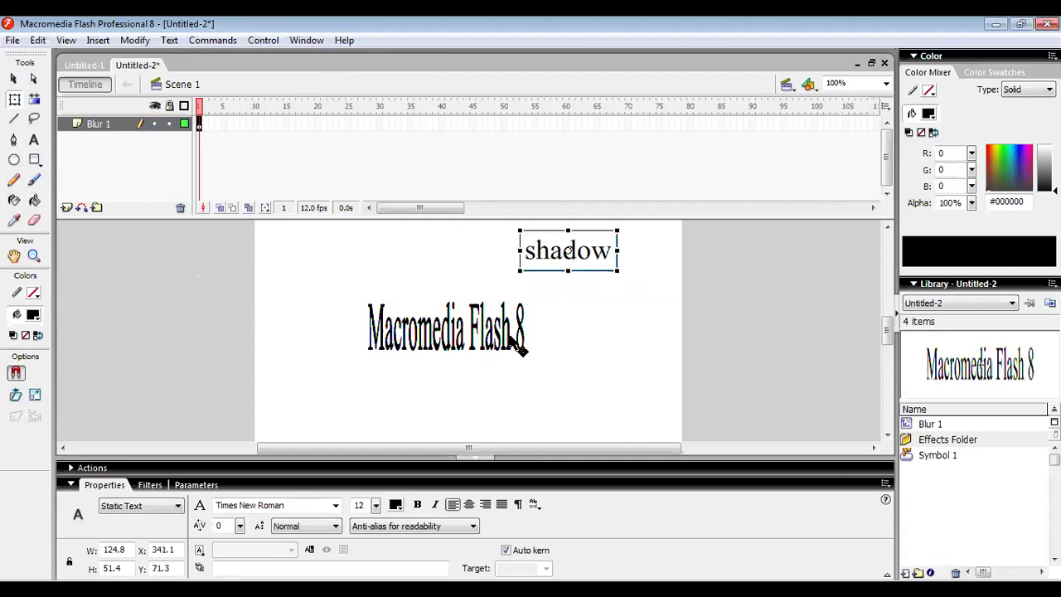
{"action": "left_click", "coordinate": [661, 396]}
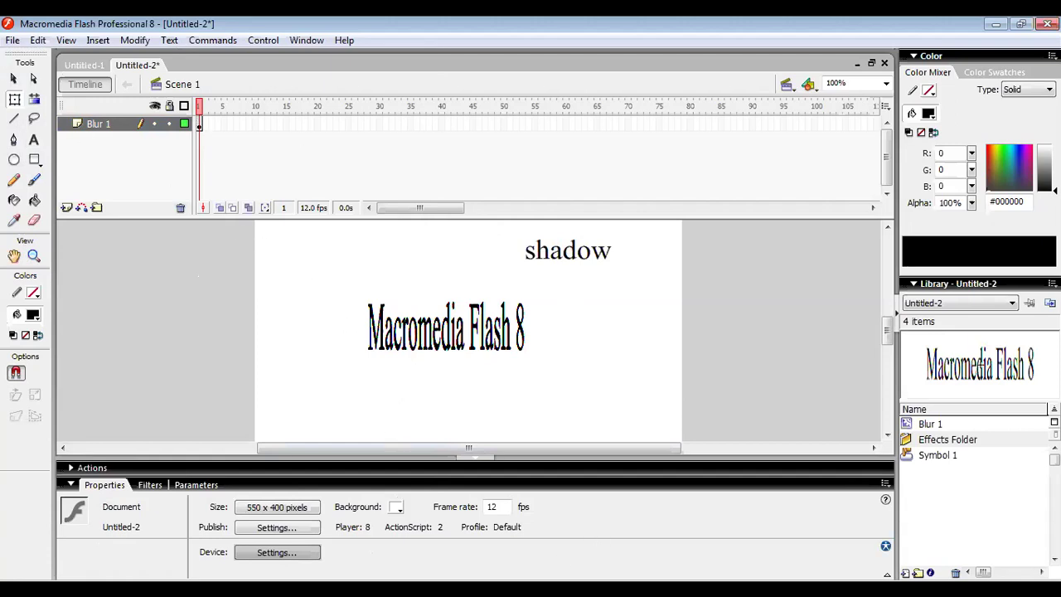
{"action": "left_click", "coordinate": [548, 262]}
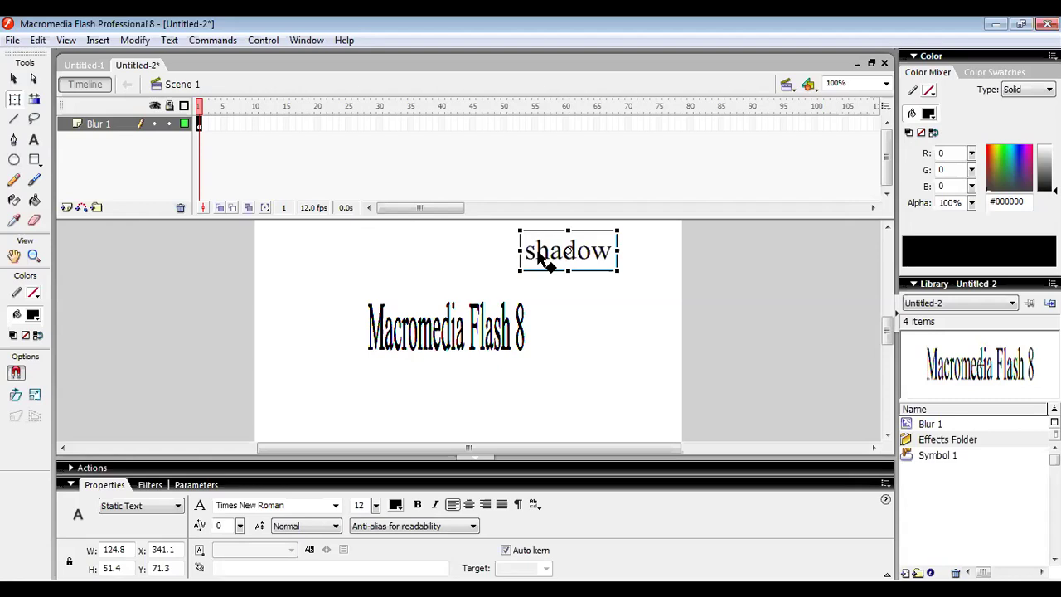
Step: Convert the "shadow" text to a movie clip symbol, keeping the suggested name
{"action": "right_click", "coordinate": [539, 258]}
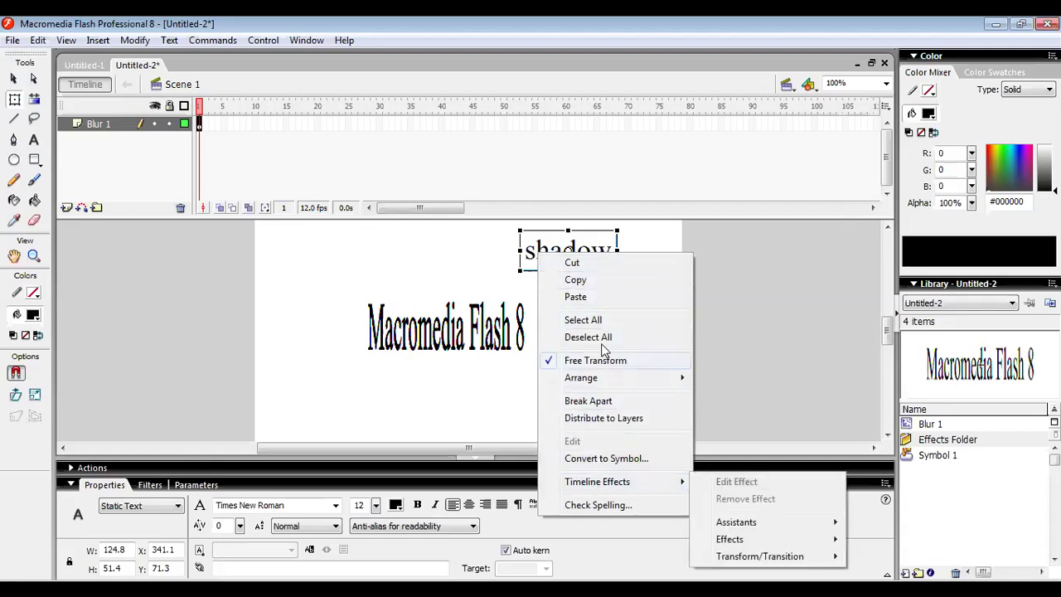
{"action": "left_click", "coordinate": [135, 40]}
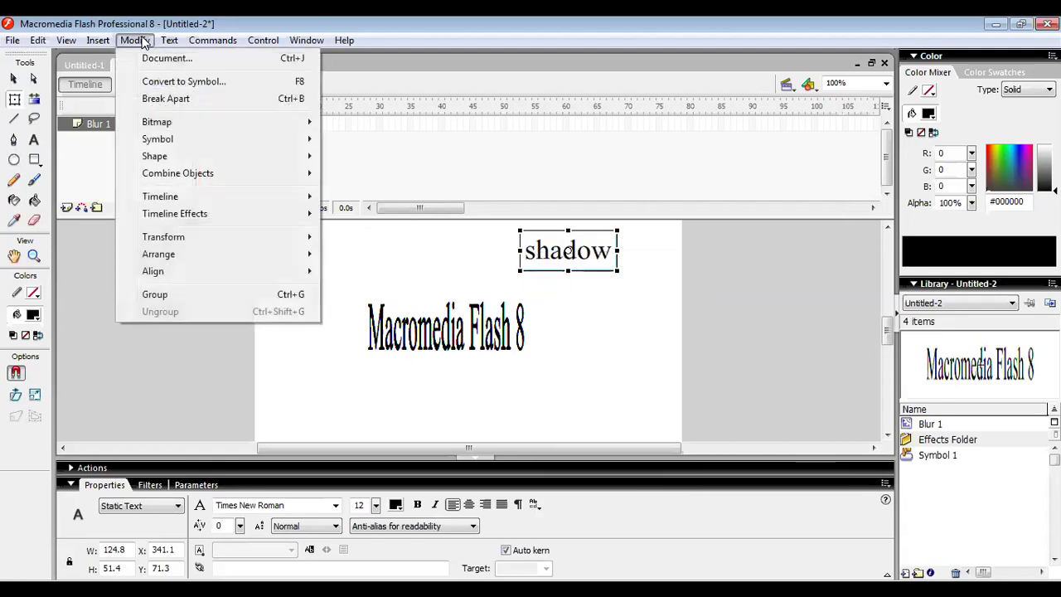
{"action": "left_click", "coordinate": [222, 82]}
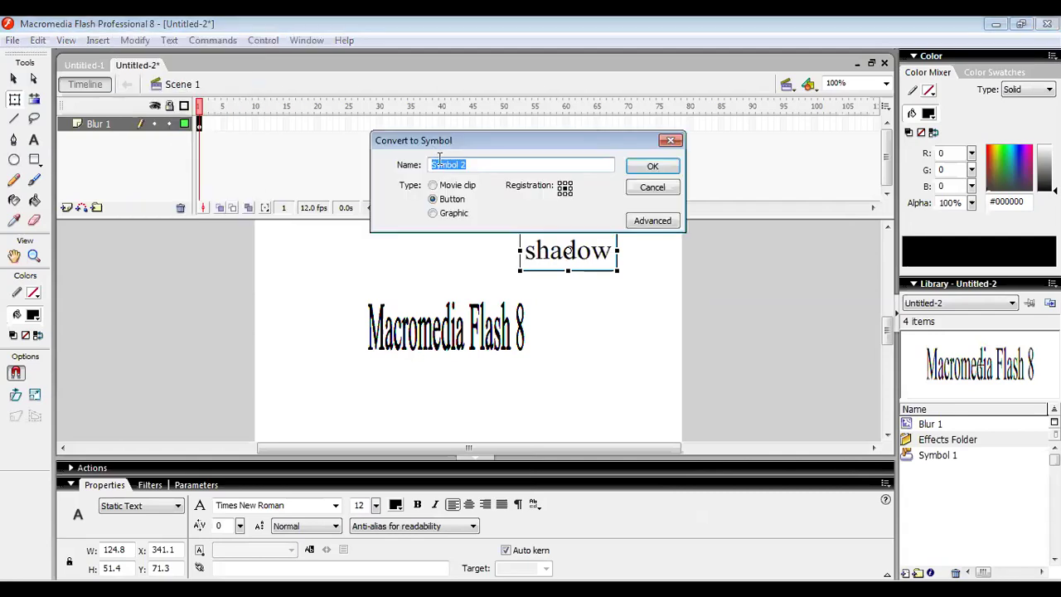
{"action": "left_click", "coordinate": [456, 190]}
{"action": "left_click", "coordinate": [455, 185]}
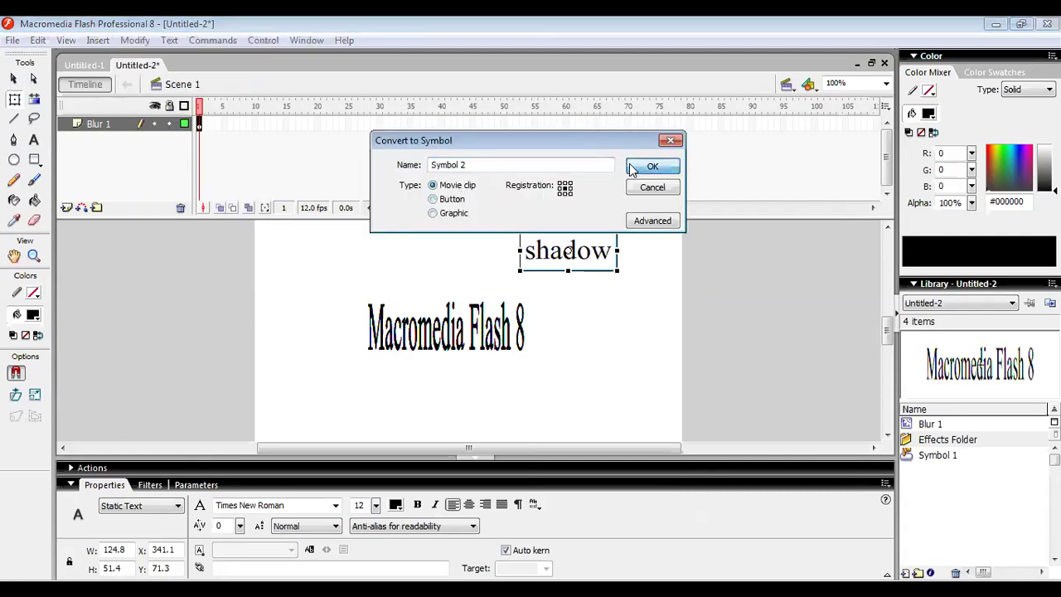
{"action": "left_click", "coordinate": [635, 170]}
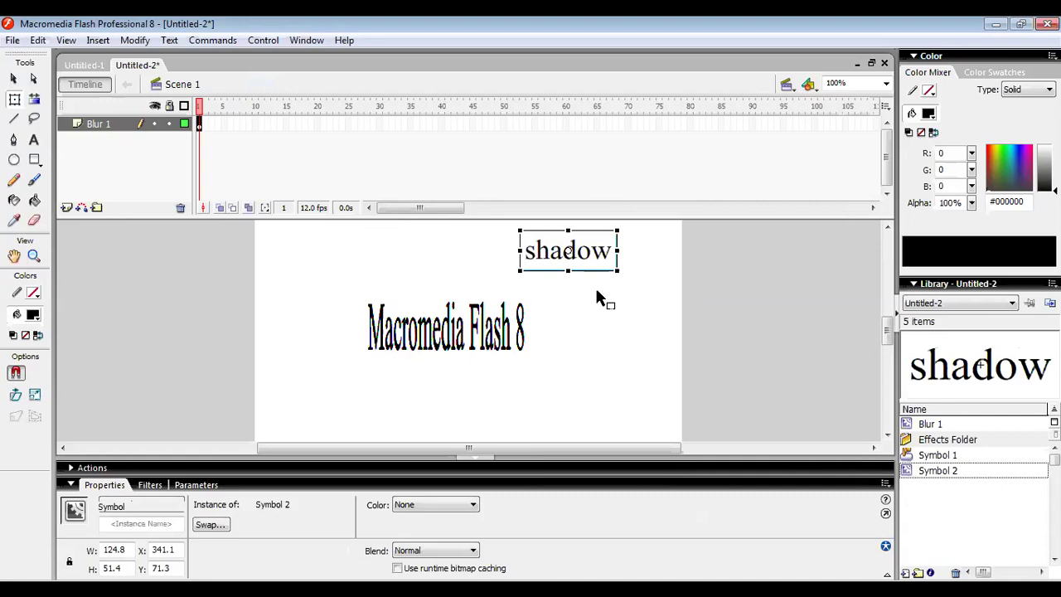
Step: Apply the Drop Shadow timeline effect to the "shadow" symbol with a lowered alpha transparency and a 10-pixel offset in X and Y
{"action": "right_click", "coordinate": [569, 243]}
{"action": "mouse_move", "coordinate": [646, 571]}
{"action": "mouse_move", "coordinate": [792, 559]}
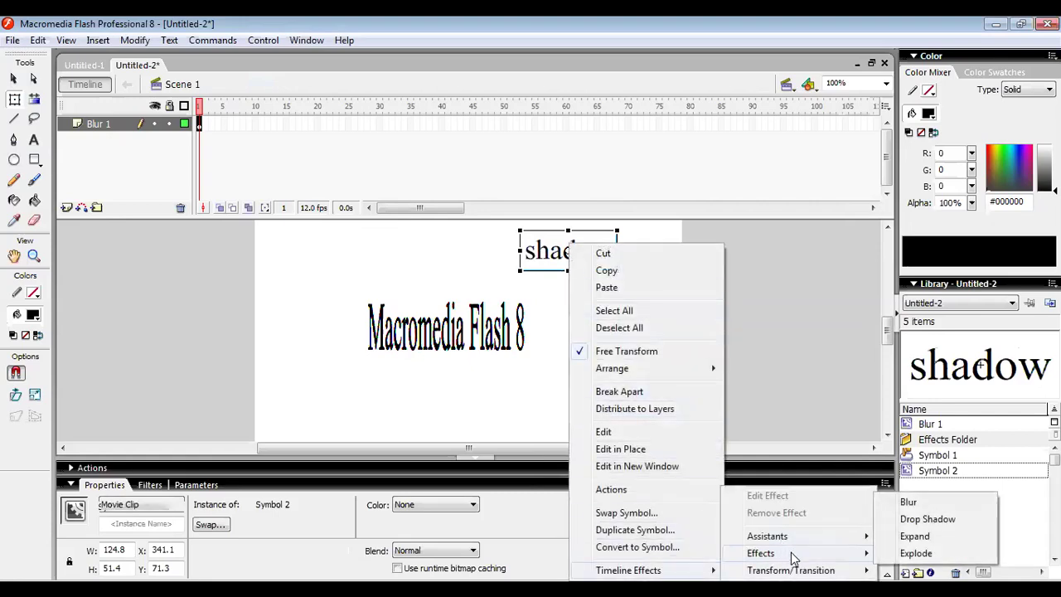
{"action": "left_click", "coordinate": [922, 521]}
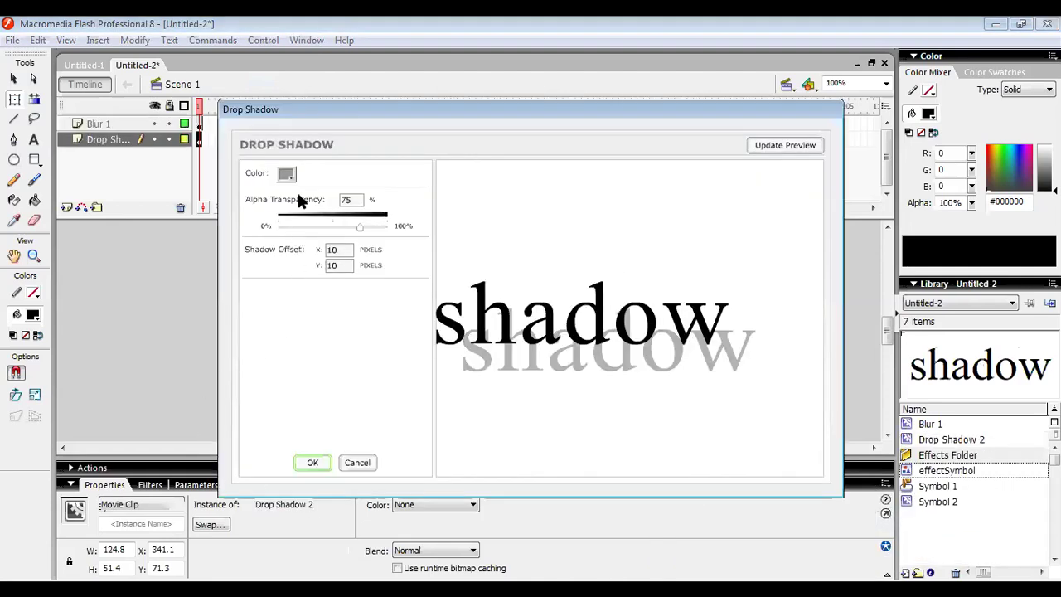
{"action": "left_click_drag", "start_coordinate": [361, 227], "coordinate": [340, 230]}
{"action": "left_click", "coordinate": [314, 464]}
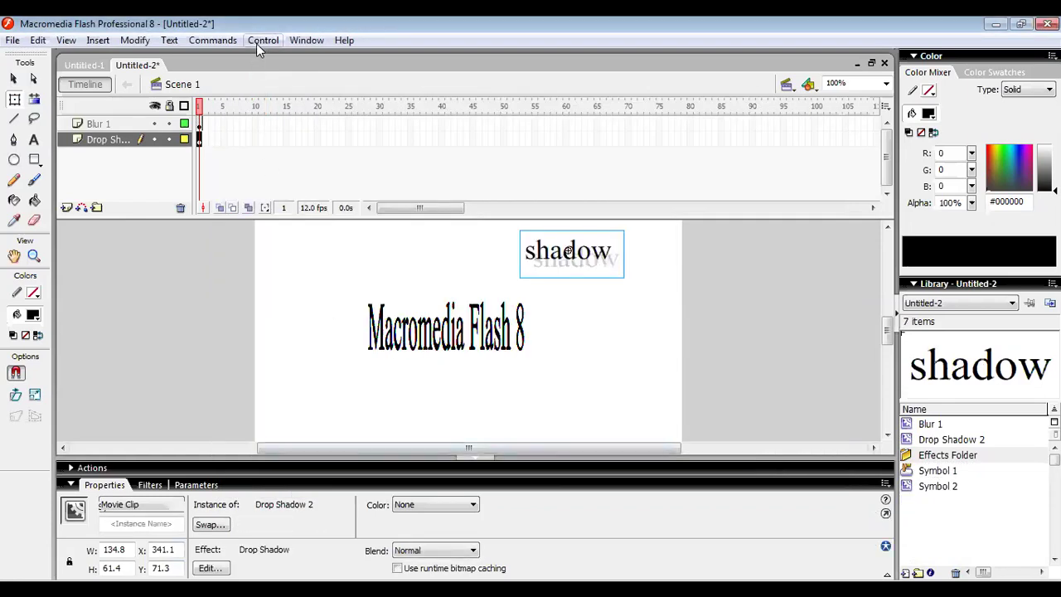
Step: Test the movie to preview the drop shadow on "shadow", and close the preview
{"action": "left_click", "coordinate": [263, 40]}
{"action": "left_click", "coordinate": [292, 156]}
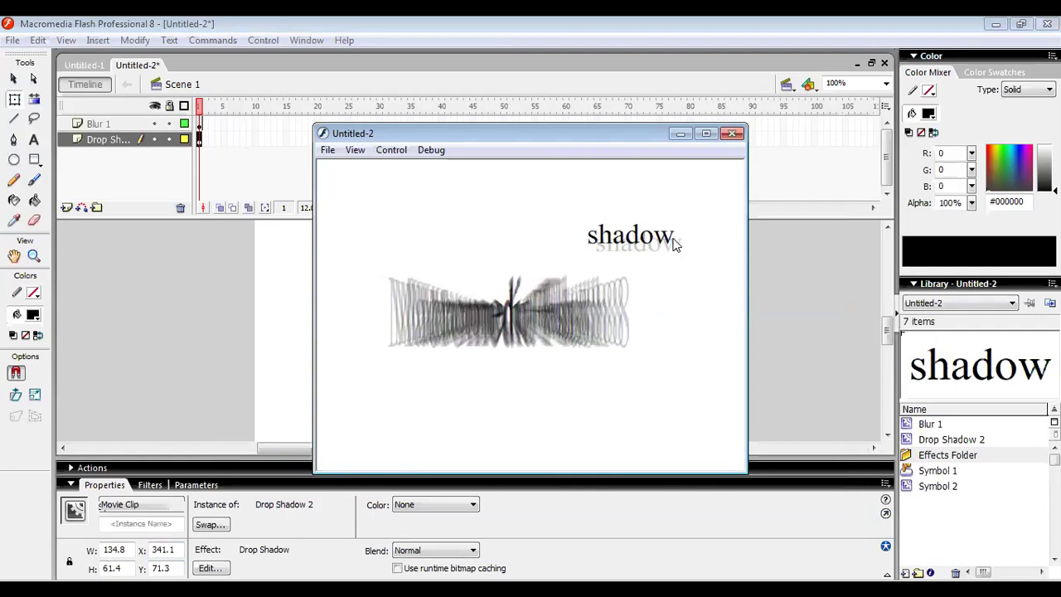
{"action": "left_click", "coordinate": [733, 134]}
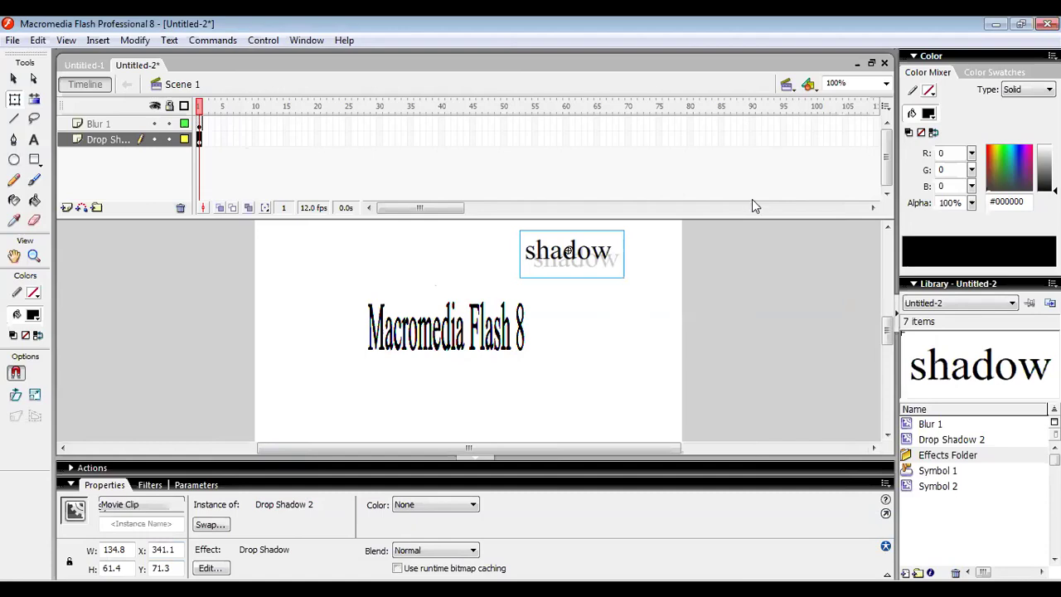
Step: Insert a frame at frame 5 of the drop shadow layer, accepting the loss of editable effect settings
{"action": "right_click", "coordinate": [223, 139]}
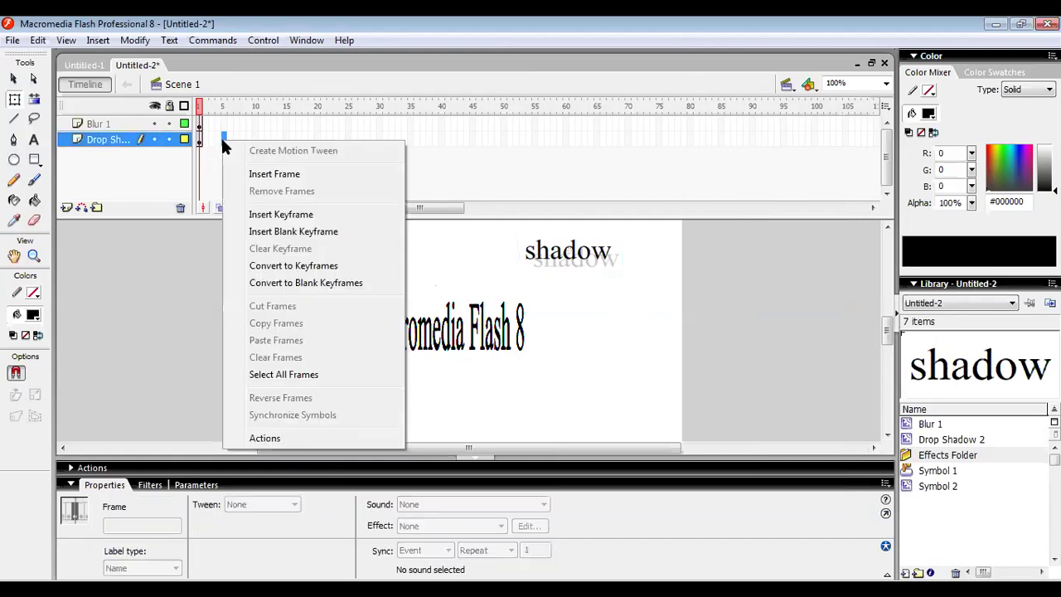
{"action": "left_click", "coordinate": [253, 174]}
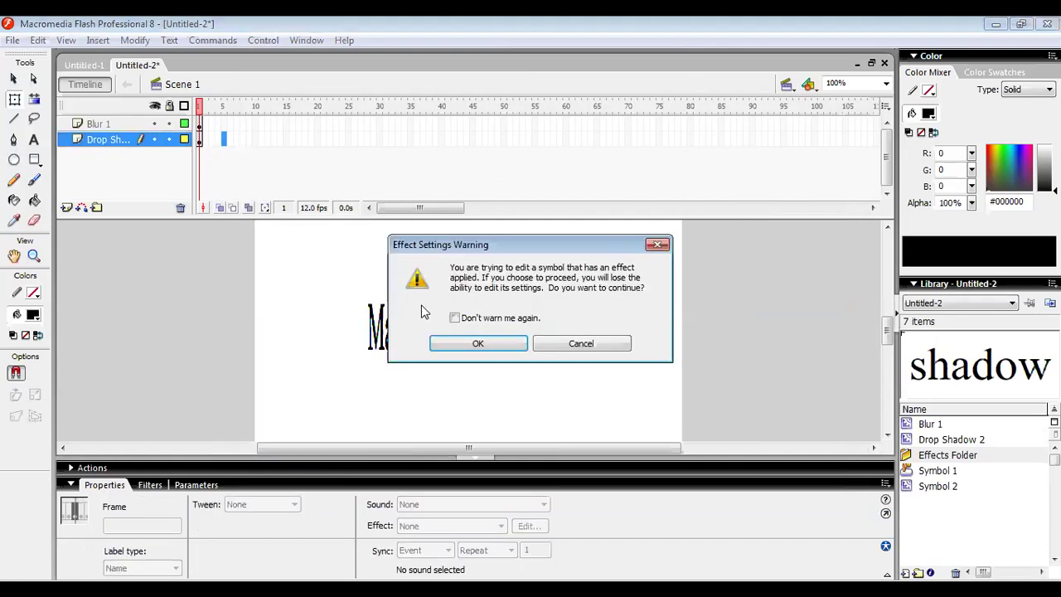
{"action": "left_click", "coordinate": [462, 340]}
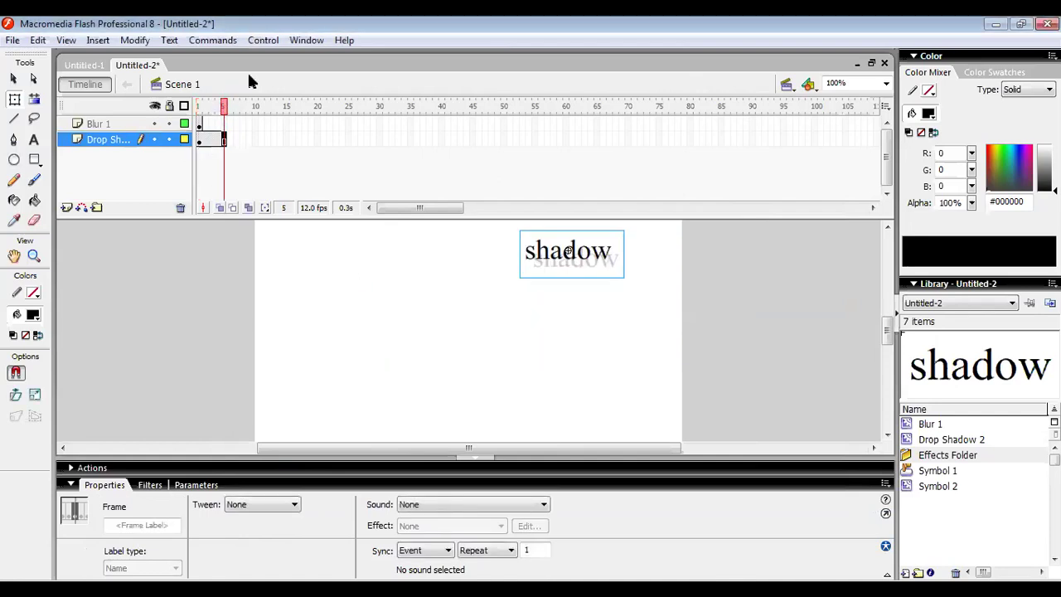
Step: Test the movie again with the drop shadow layer extended to frame 5, and close the preview
{"action": "left_click", "coordinate": [263, 39]}
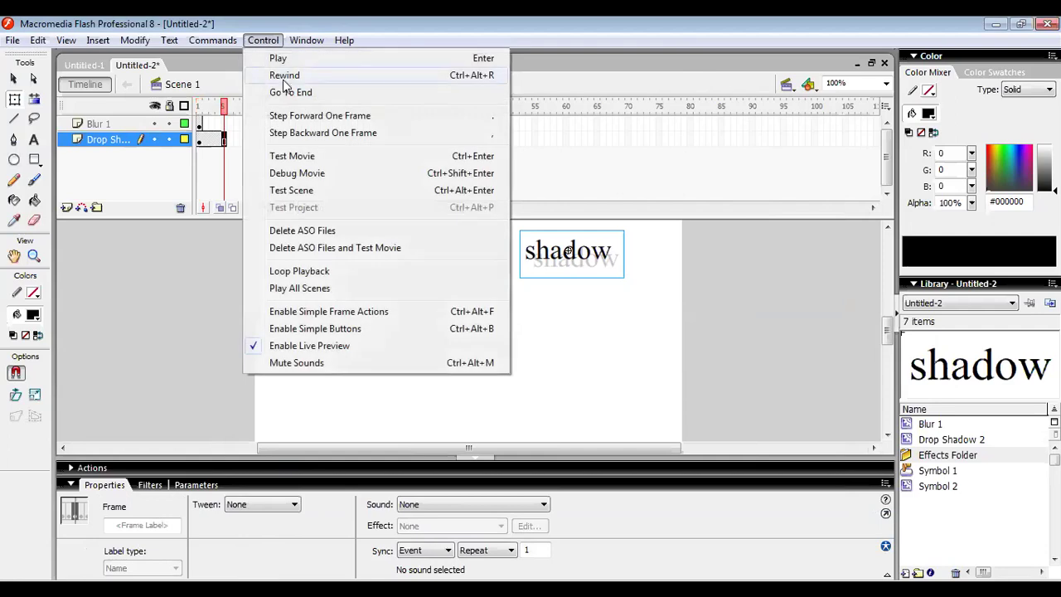
{"action": "left_click", "coordinate": [292, 156]}
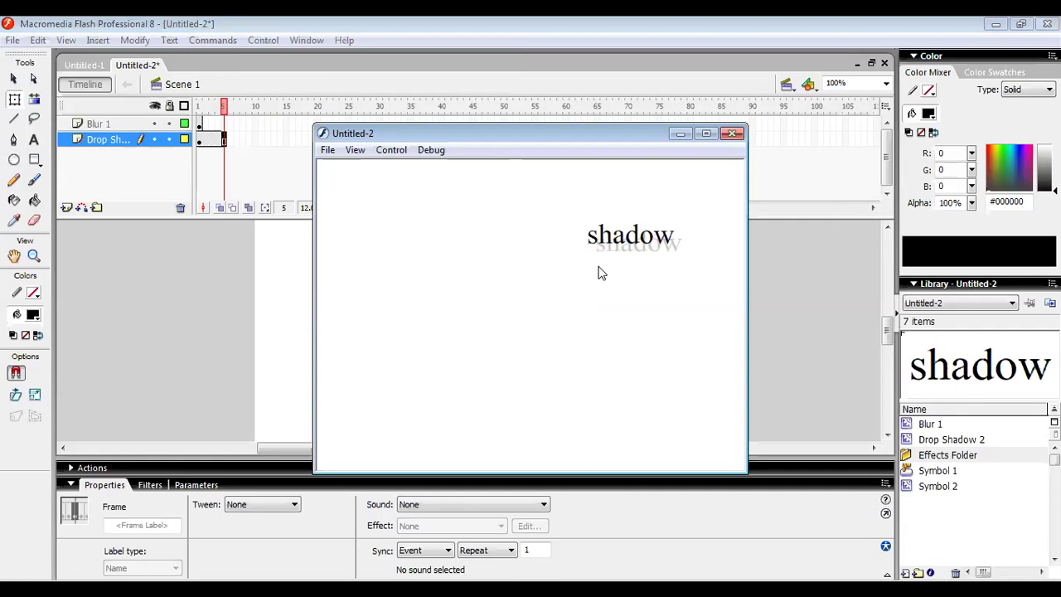
{"action": "left_click", "coordinate": [736, 134]}
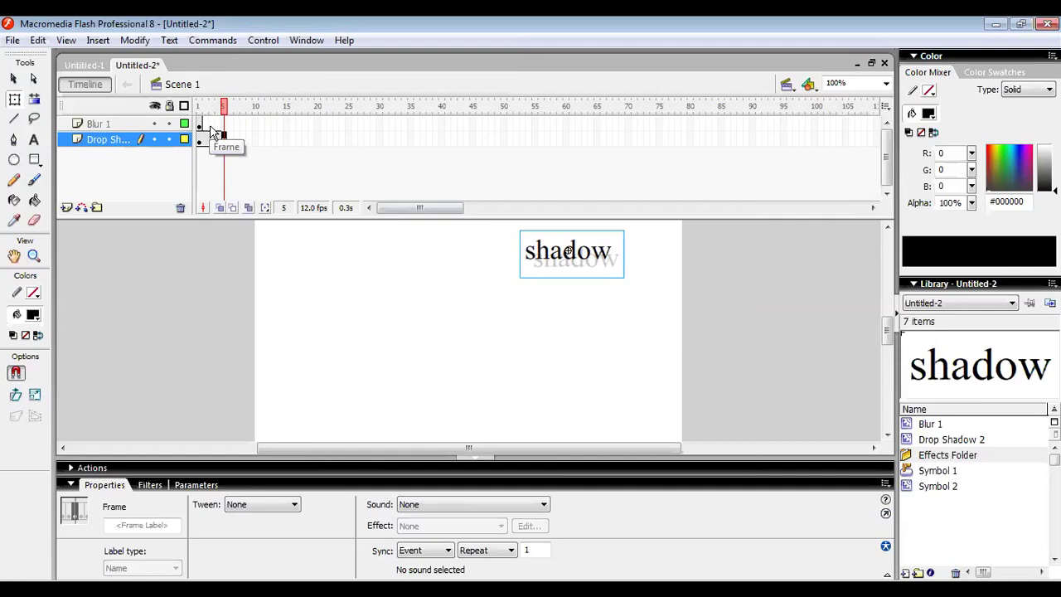
Step: Add the static text "expand" below "Macromedia Flash 8" in frame 1 of the drop shadow layer, with a text box about 76 pixels wide
{"action": "left_click", "coordinate": [171, 260]}
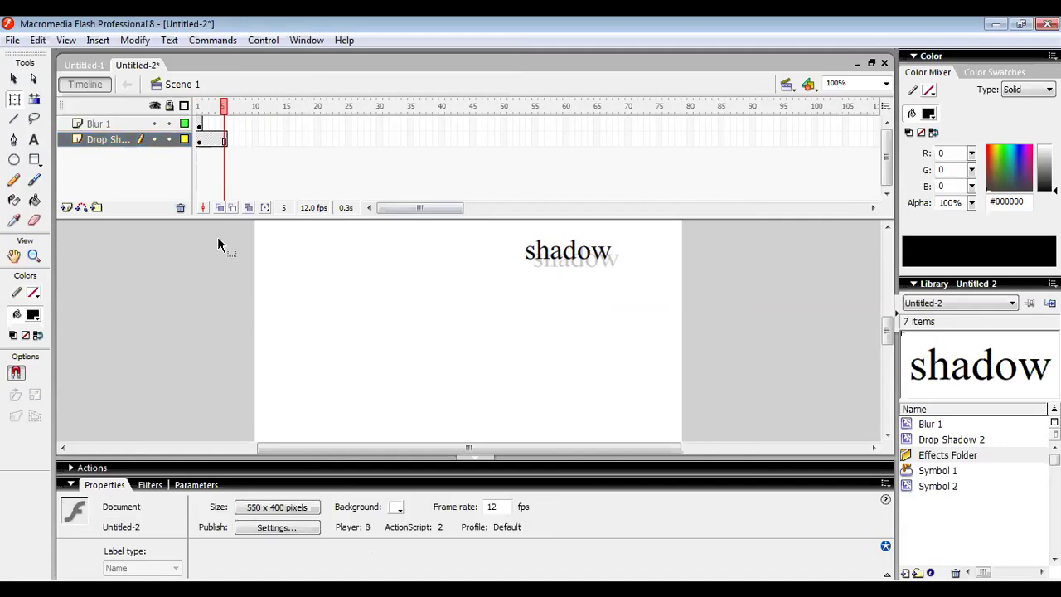
{"action": "left_click", "coordinate": [201, 140]}
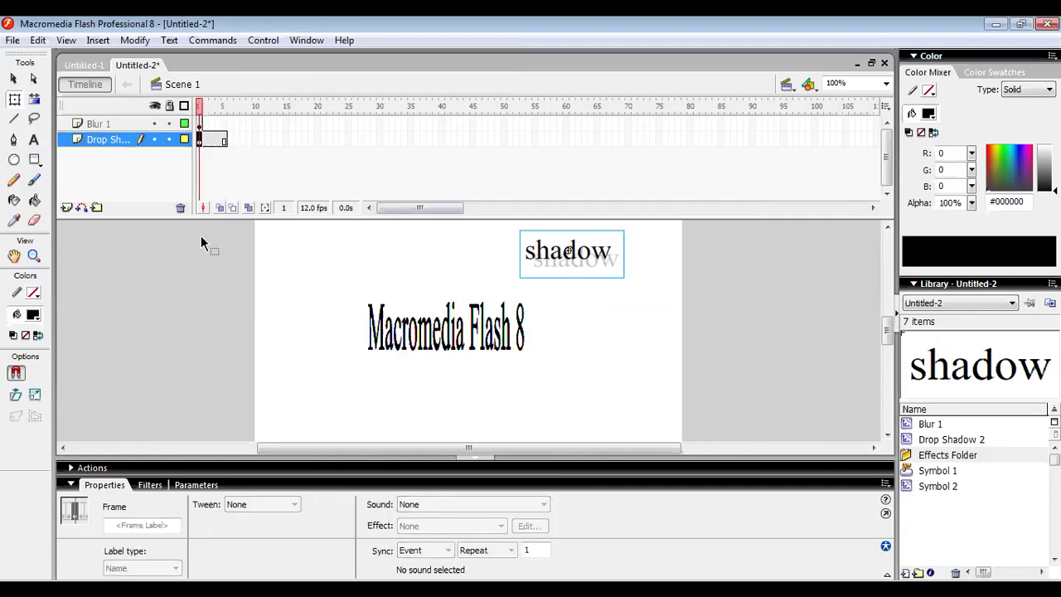
{"action": "left_click", "coordinate": [95, 236]}
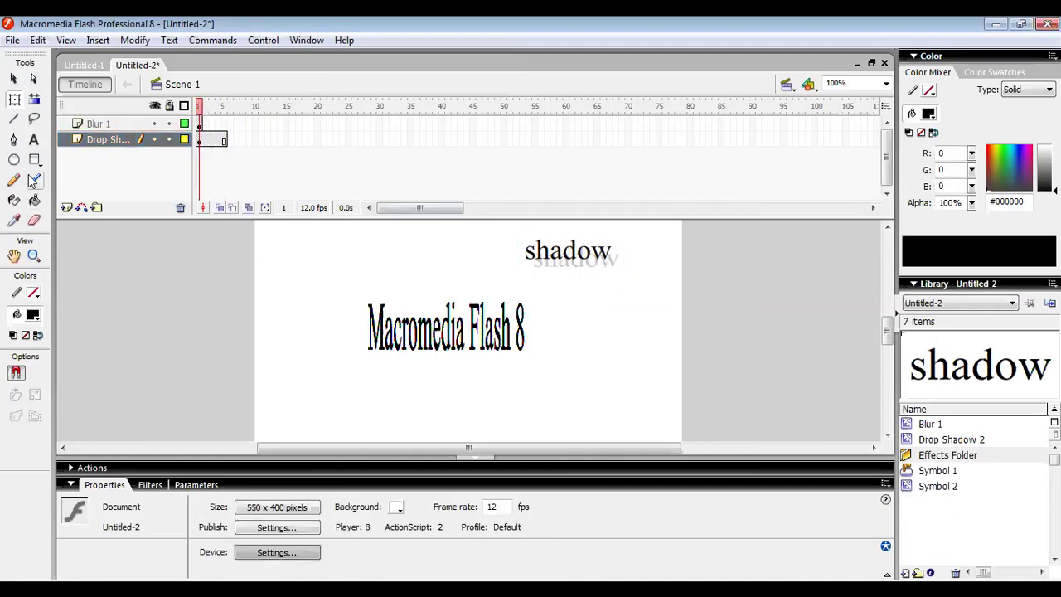
{"action": "left_click", "coordinate": [34, 139]}
{"action": "left_click", "coordinate": [306, 405]}
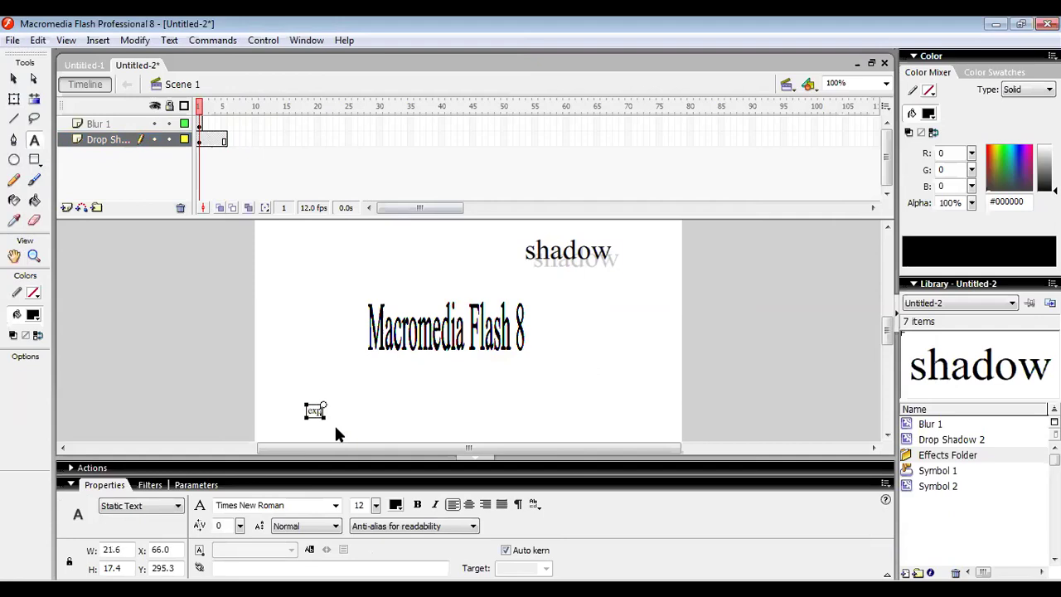
{"action": "type", "text": "expand"}
{"action": "key", "text": "ctrl+a"}
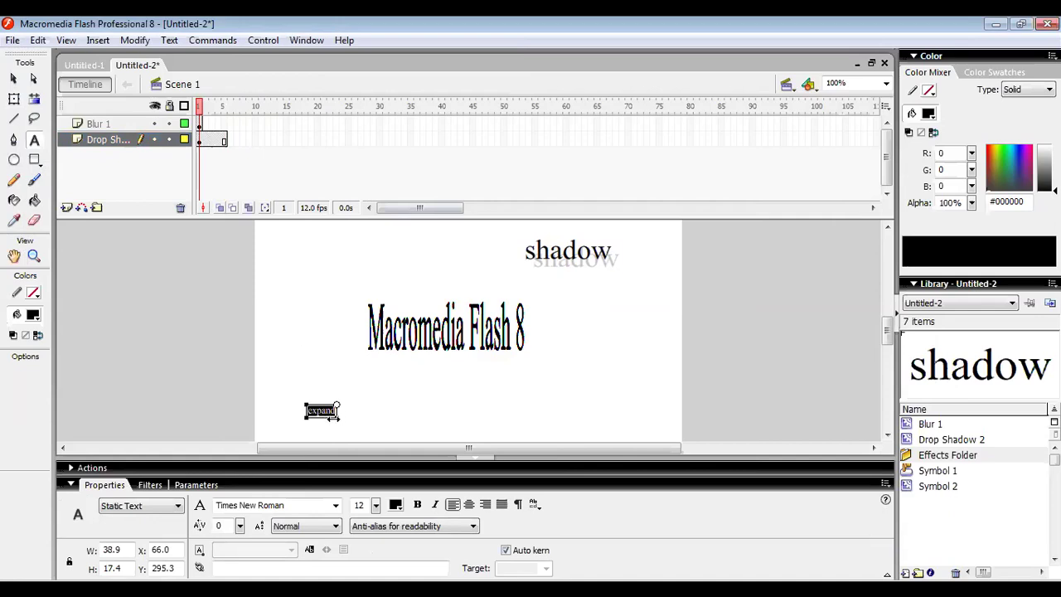
{"action": "left_click_drag", "start_coordinate": [336, 413], "coordinate": [364, 412]}
Step: Stretch the "expand" text with Free Transform to about 186 by 58 pixels and colour it blue (#0000FF)
{"action": "left_click", "coordinate": [14, 99]}
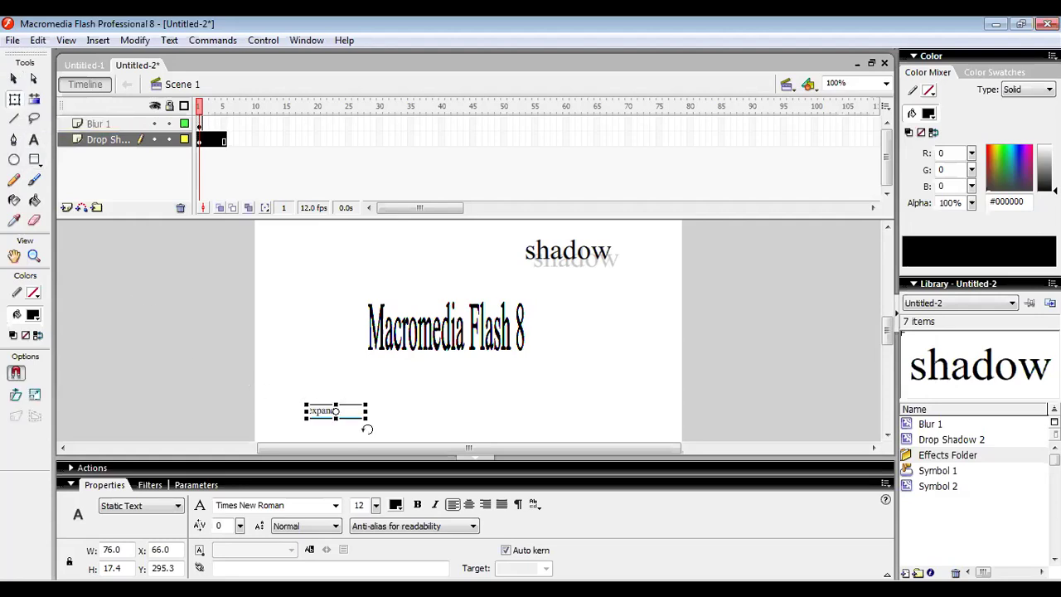
{"action": "left_click_drag", "start_coordinate": [336, 405], "coordinate": [331, 387]}
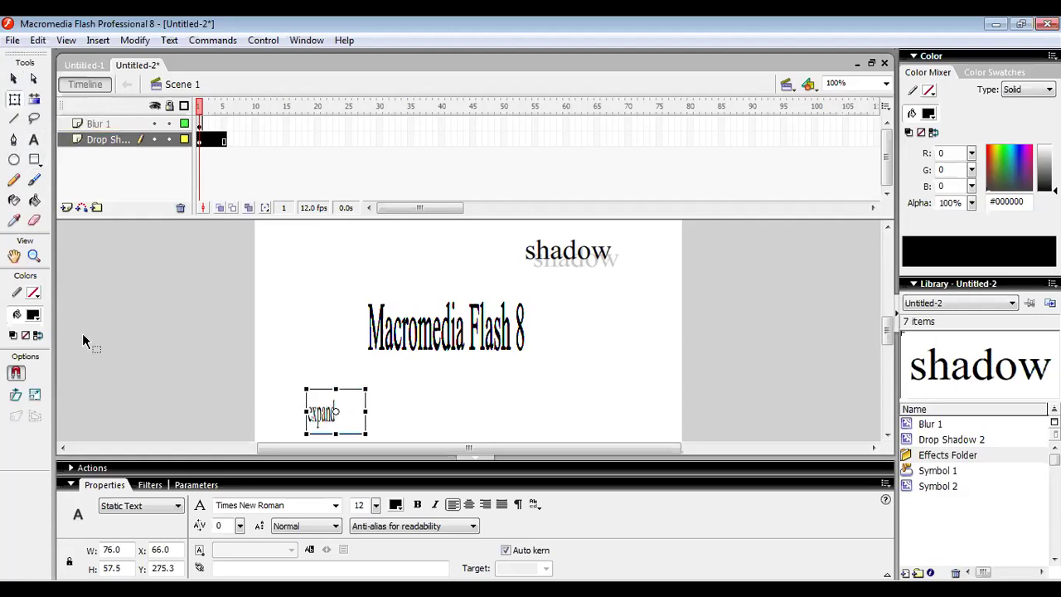
{"action": "left_click", "coordinate": [33, 315]}
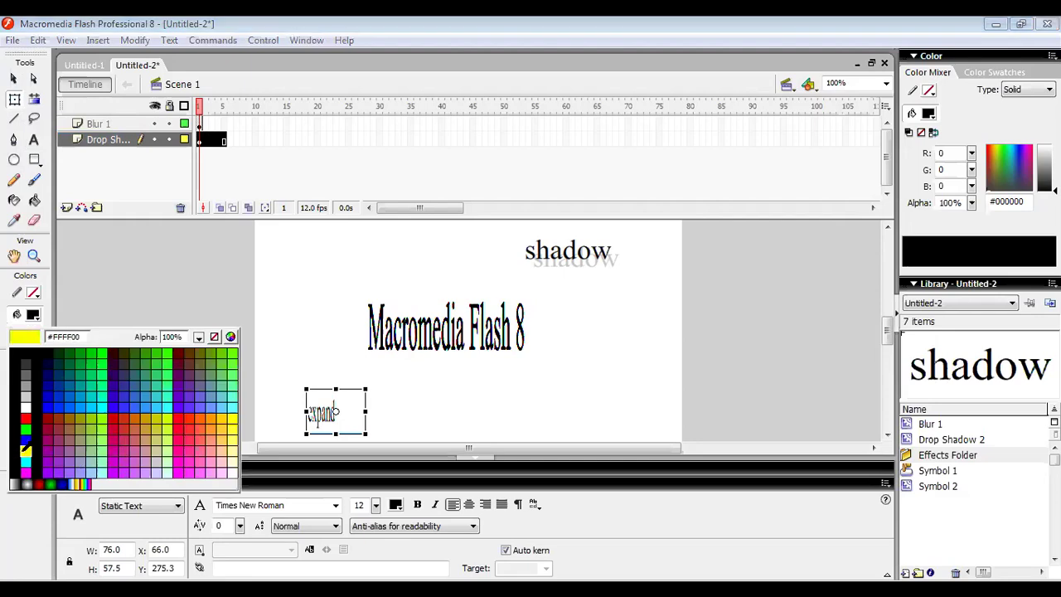
{"action": "left_click", "coordinate": [26, 438]}
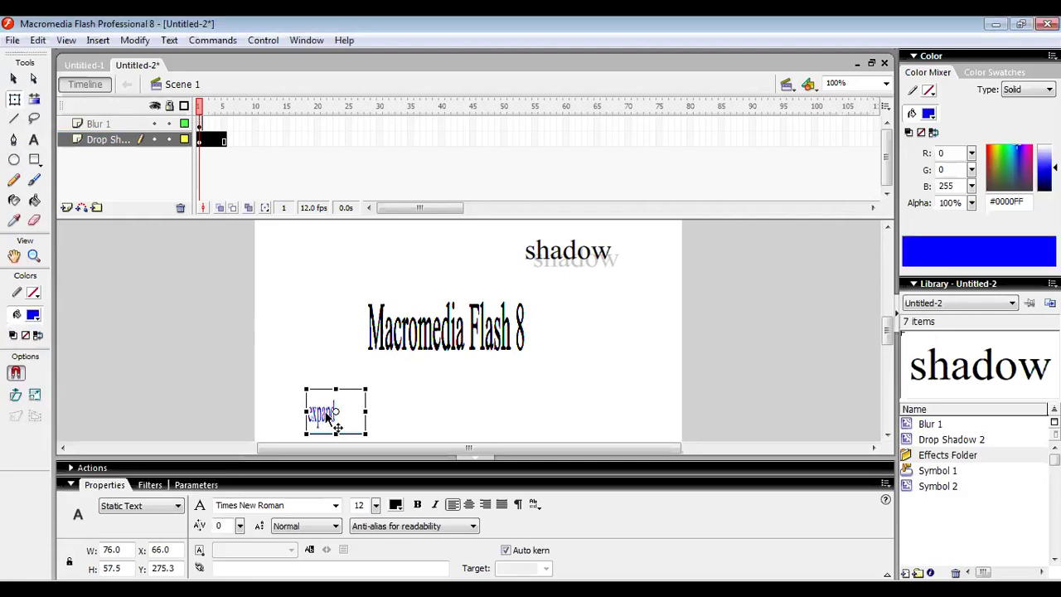
{"action": "left_click_drag", "start_coordinate": [365, 412], "coordinate": [407, 412]}
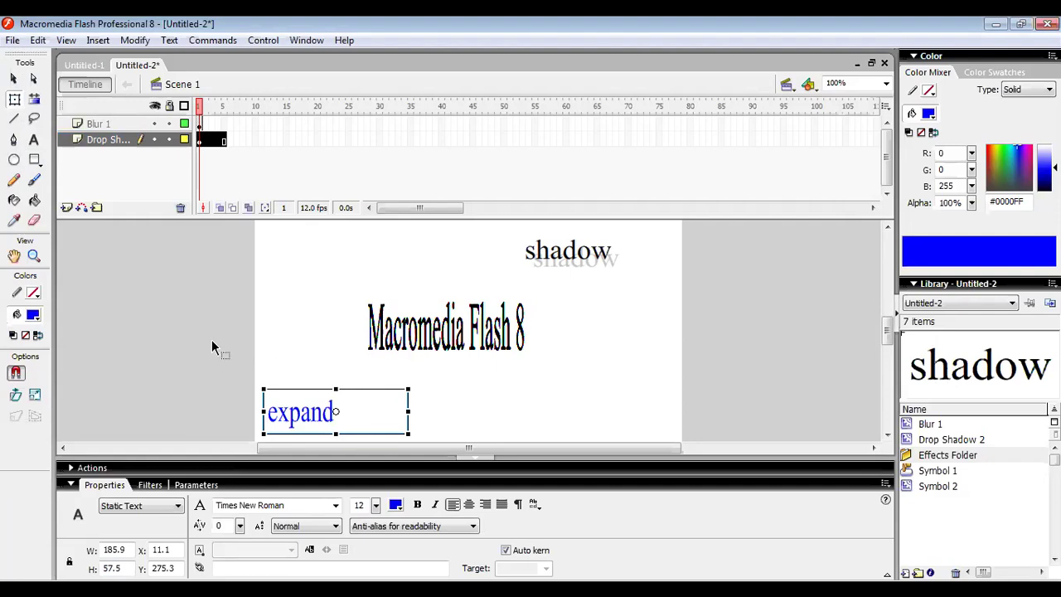
Step: Convert the "expand" text to a movie clip symbol, keeping the suggested name
{"action": "left_click", "coordinate": [134, 40]}
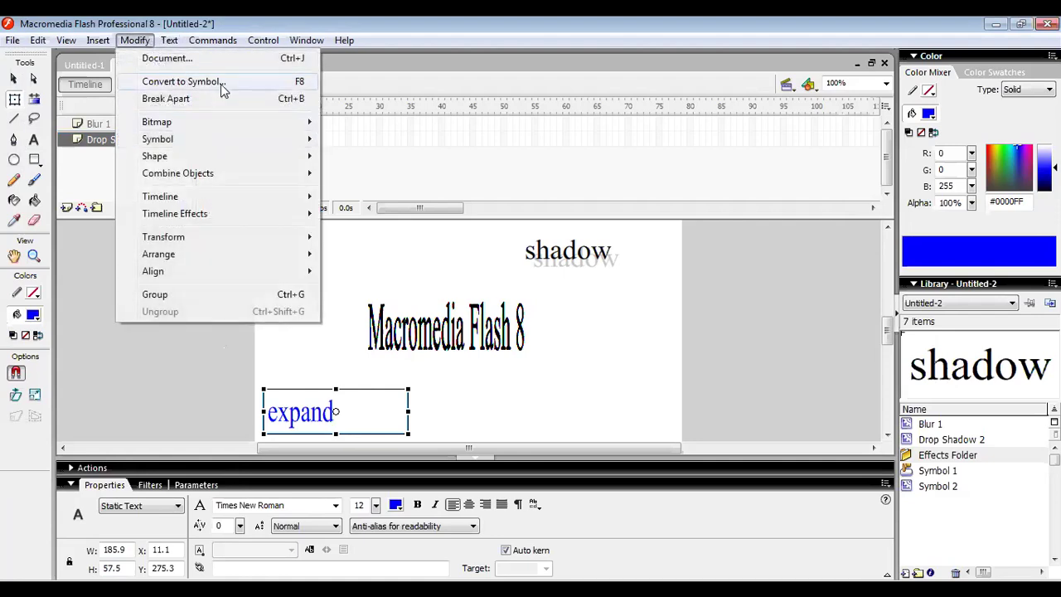
{"action": "left_click", "coordinate": [181, 81]}
{"action": "left_click", "coordinate": [638, 168]}
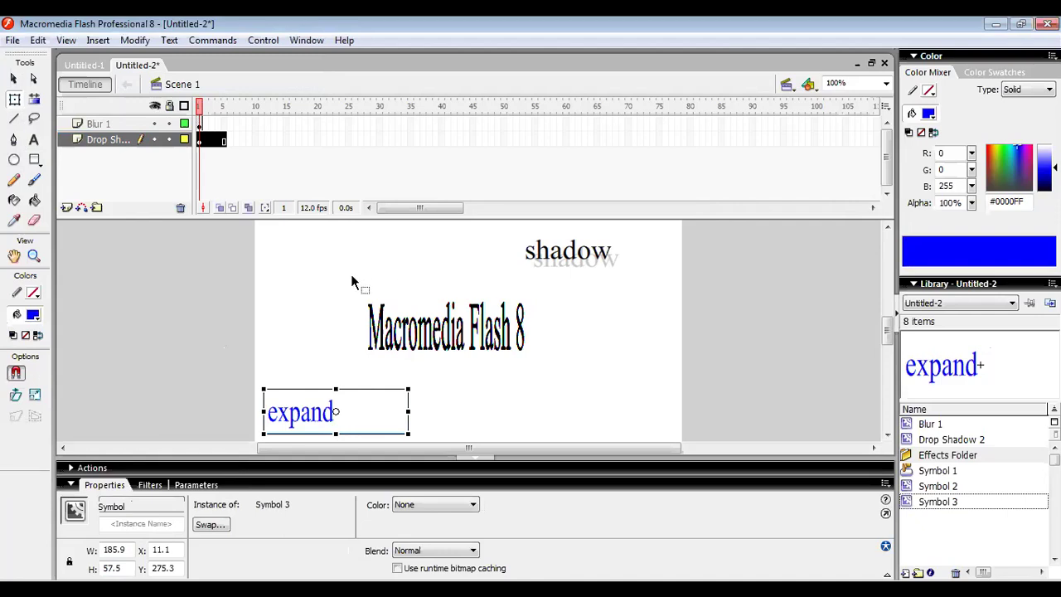
Step: Apply the Expand timeline effect to the "expand" symbol with a 20-frame duration, the Expand option and a 20-pixel fragment offset
{"action": "right_click", "coordinate": [306, 415]}
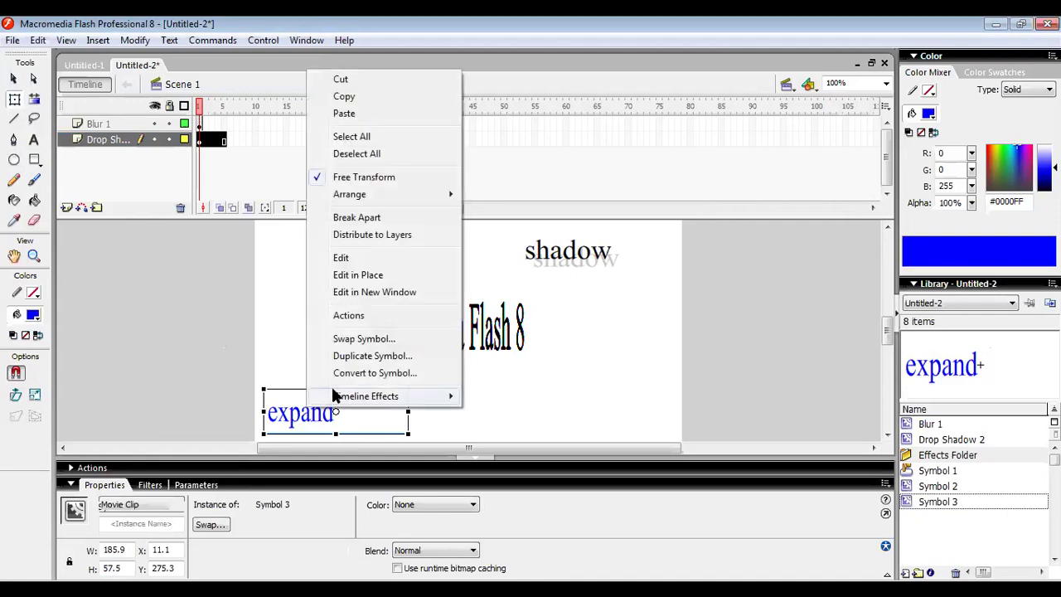
{"action": "mouse_move", "coordinate": [356, 397]}
{"action": "mouse_move", "coordinate": [538, 458]}
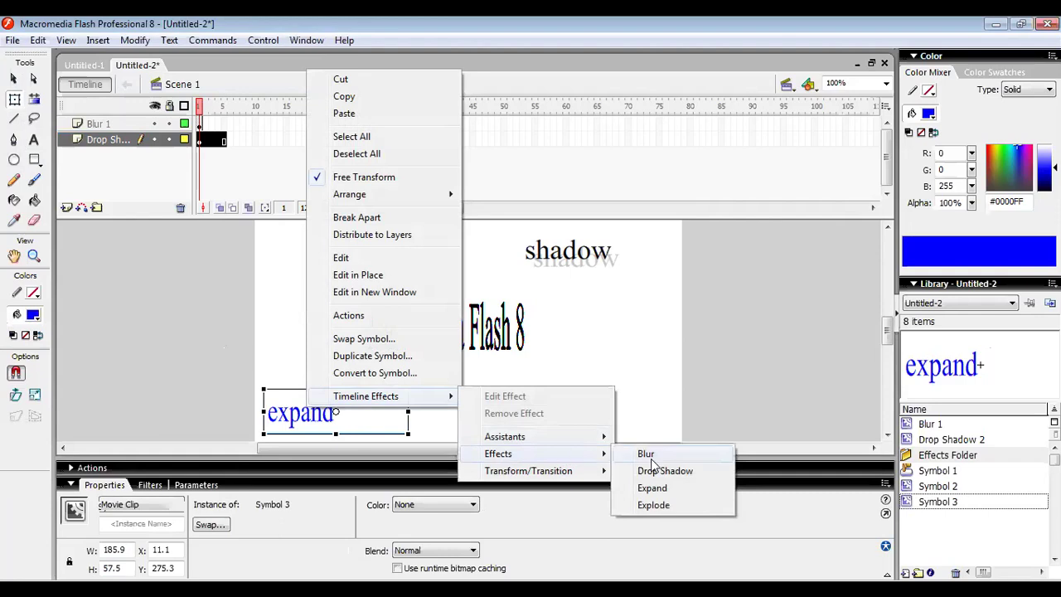
{"action": "left_click", "coordinate": [653, 488]}
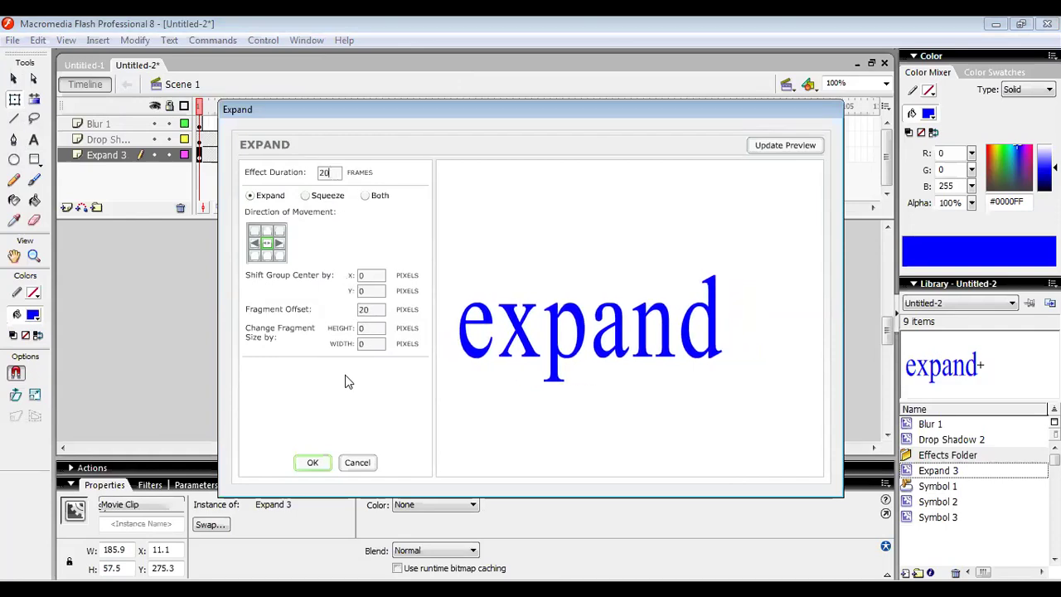
{"action": "key", "text": "Return"}
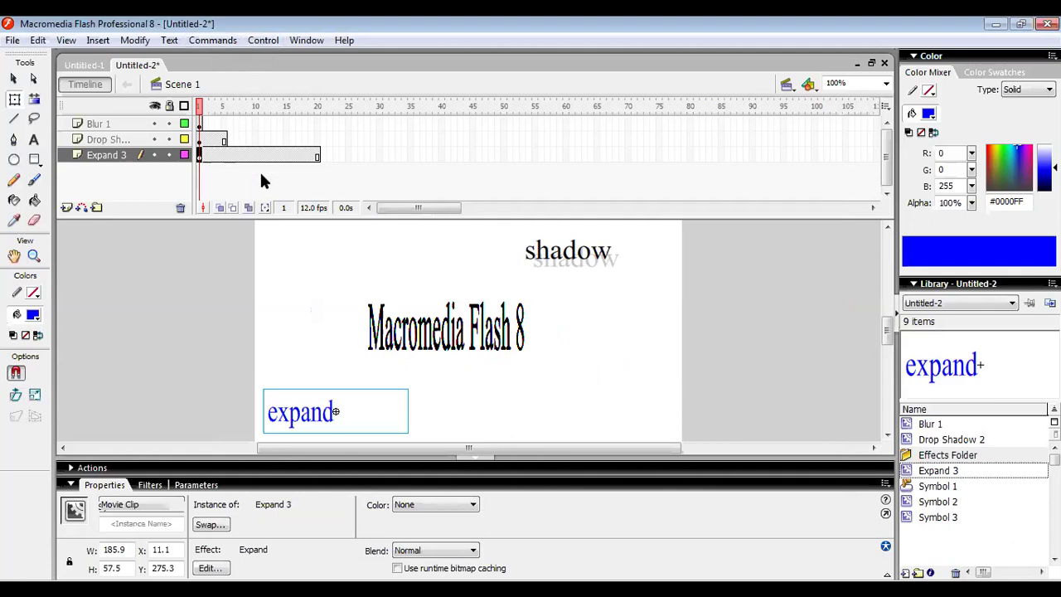
Step: Test the movie to preview the Expand effect, and close the preview window
{"action": "left_click", "coordinate": [261, 41]}
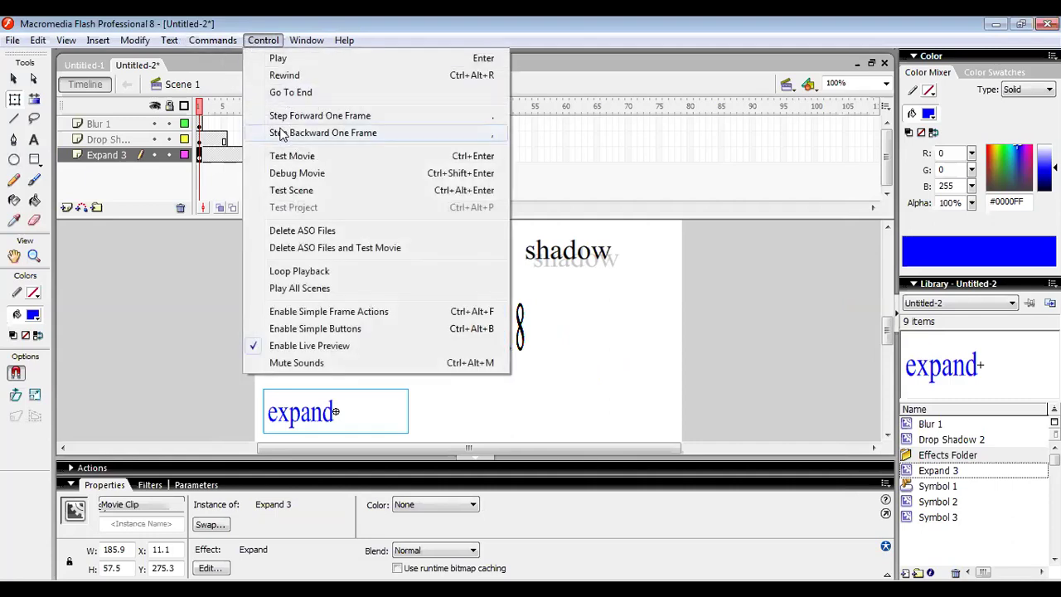
{"action": "left_click", "coordinate": [289, 157]}
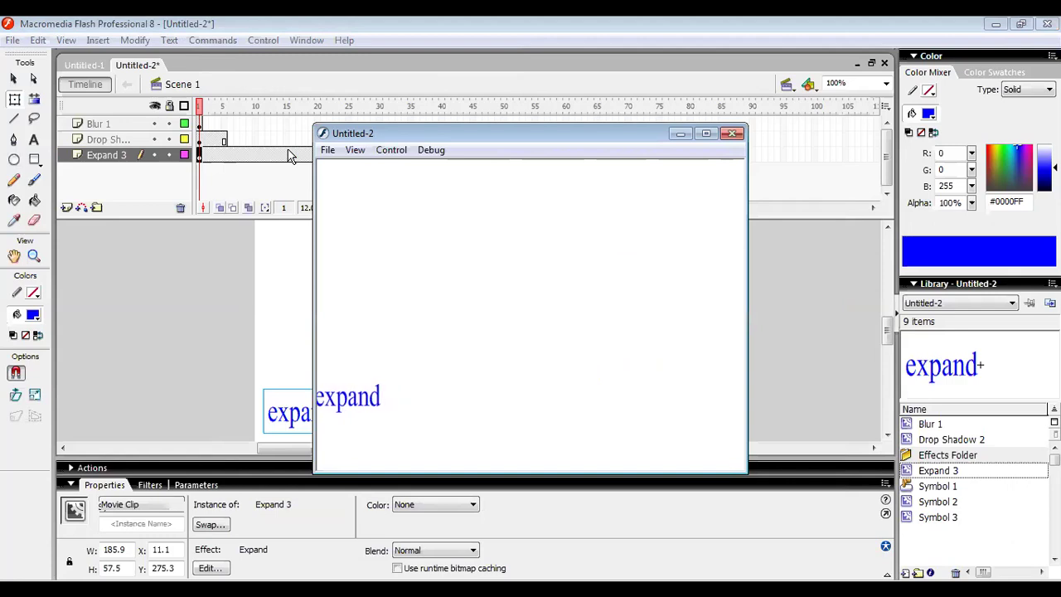
{"action": "left_click", "coordinate": [733, 135]}
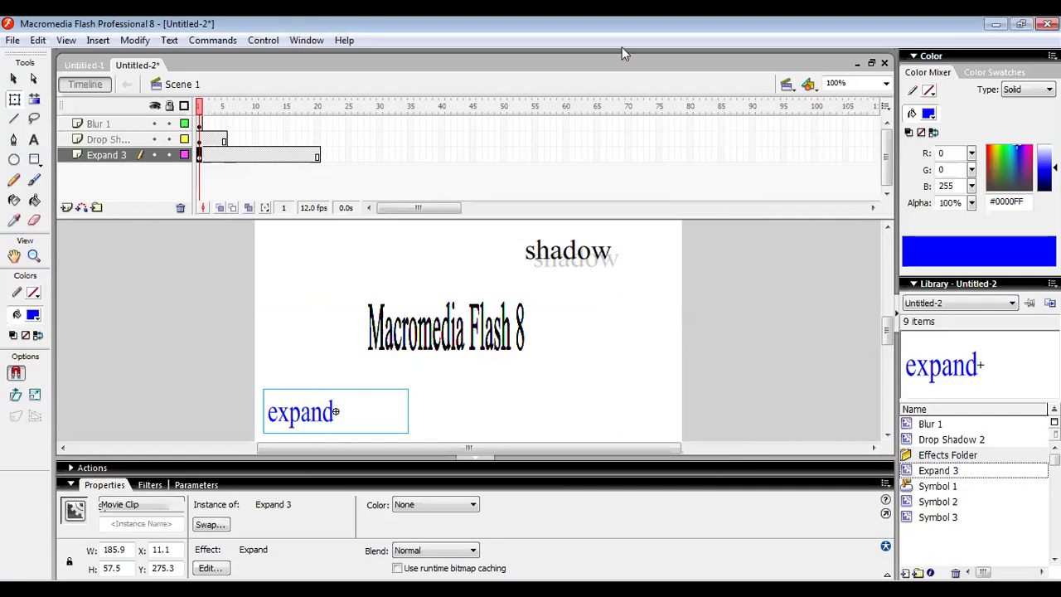
Step: Add the static text "explode" above and to the left of "Macromedia Flash 8" in the expand layer
{"action": "left_click", "coordinate": [34, 139]}
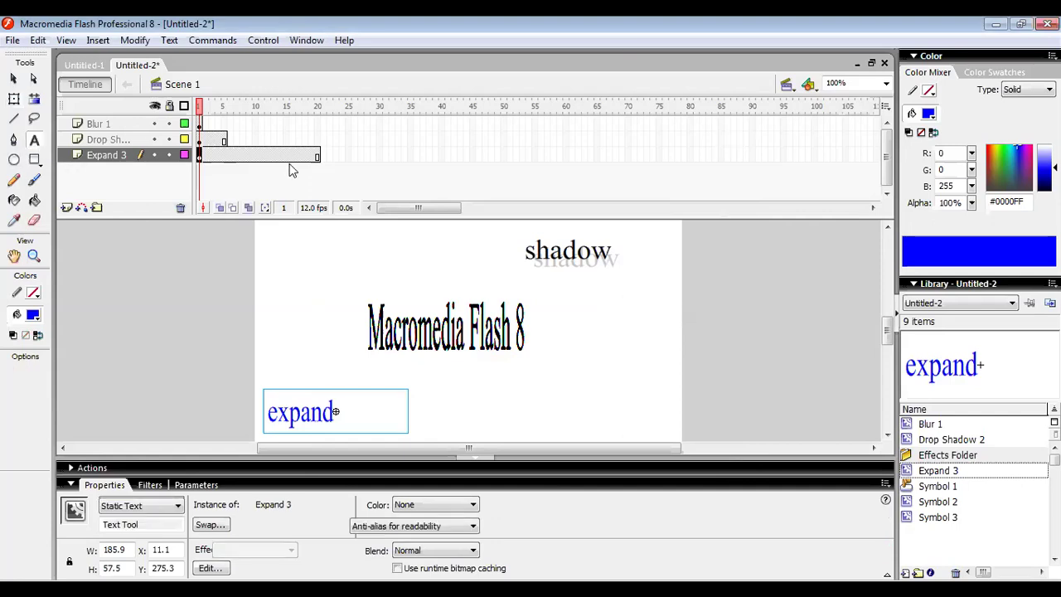
{"action": "left_click", "coordinate": [298, 237]}
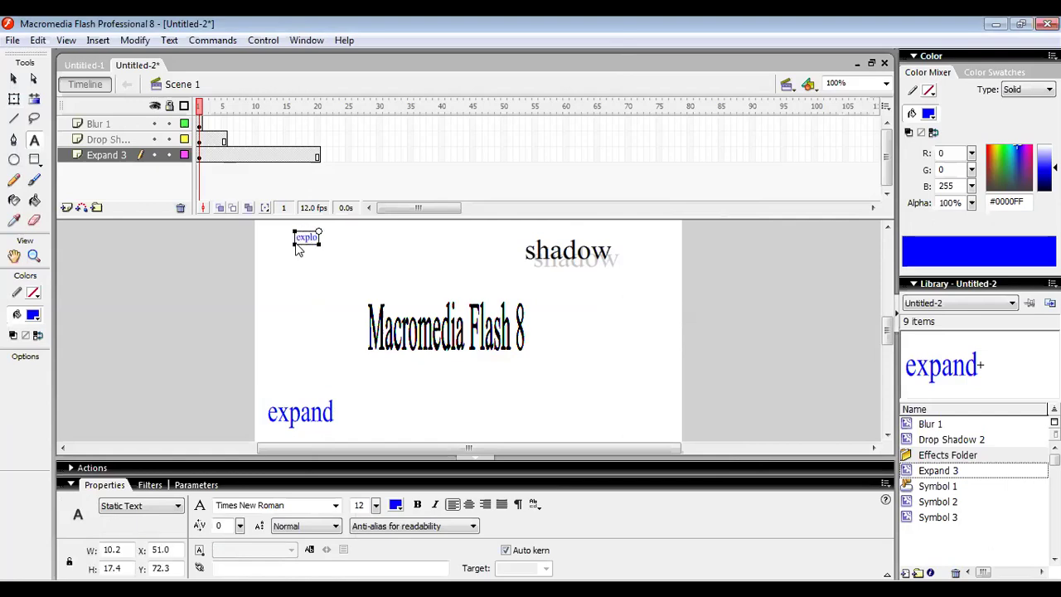
{"action": "type", "text": "explode"}
Step: Stretch the "explode" text with Free Transform to about 106 by 77 pixels and colour it dark red (#990033)
{"action": "left_click", "coordinate": [14, 100]}
{"action": "mouse_move", "coordinate": [330, 247]}
{"action": "left_mouse_down"}
{"action": "mouse_move", "coordinate": [339, 254]}
{"action": "mouse_move", "coordinate": [325, 247]}
{"action": "left_mouse_up"}
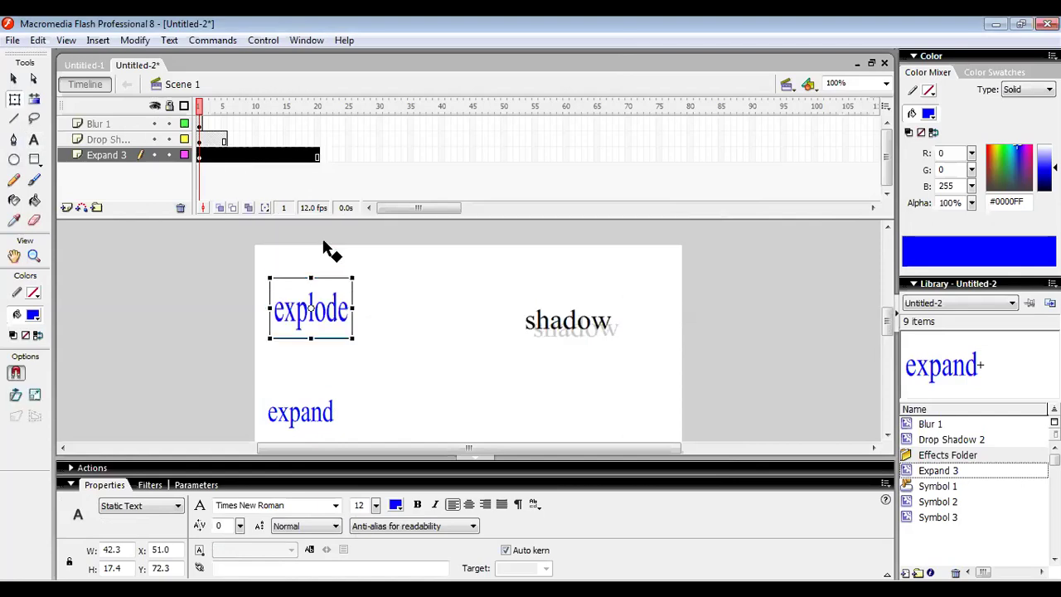
{"action": "left_click", "coordinate": [33, 316]}
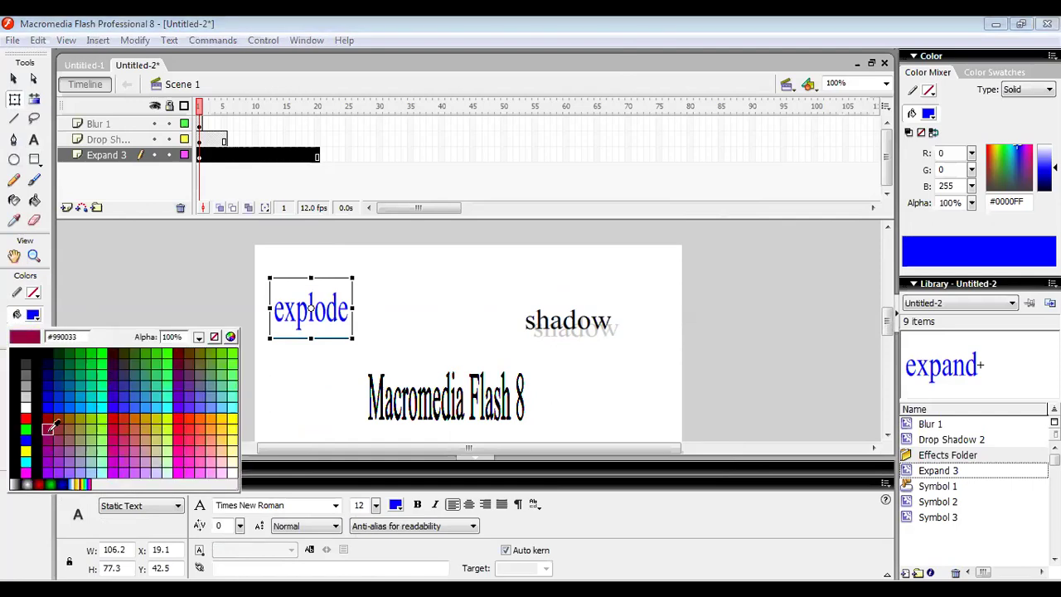
{"action": "left_click", "coordinate": [50, 427]}
{"action": "left_click", "coordinate": [185, 329]}
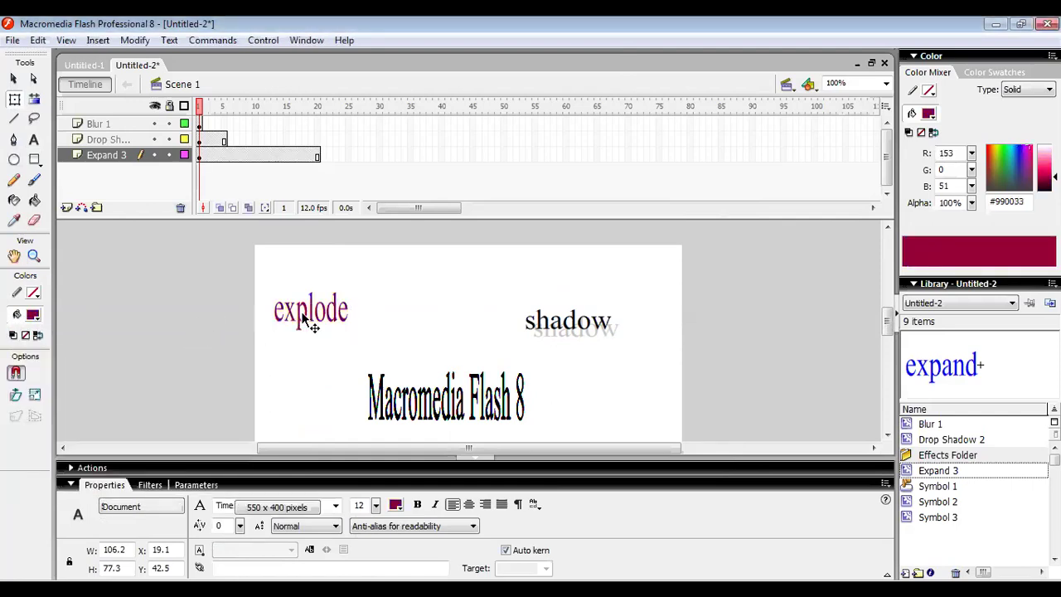
Step: Convert the "explode" text to a movie clip symbol, keeping the suggested name
{"action": "left_click", "coordinate": [315, 319]}
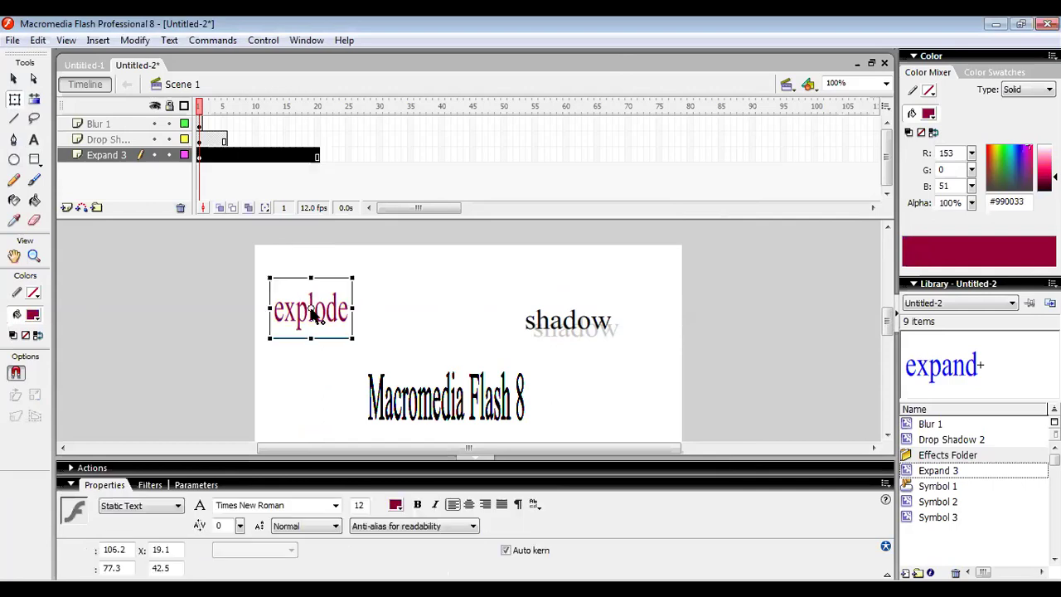
{"action": "left_click", "coordinate": [135, 40]}
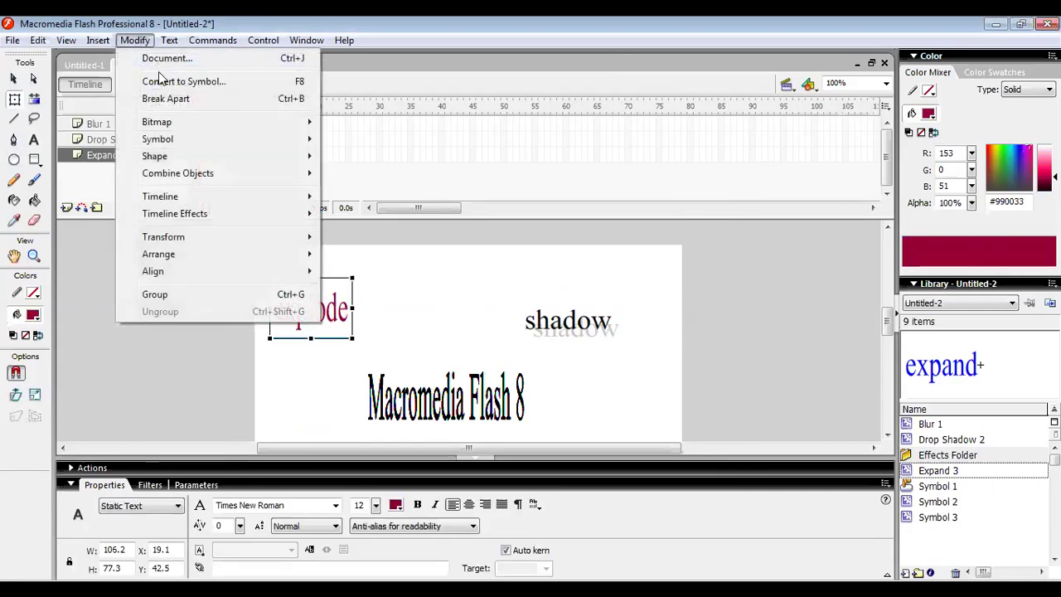
{"action": "left_click", "coordinate": [199, 82]}
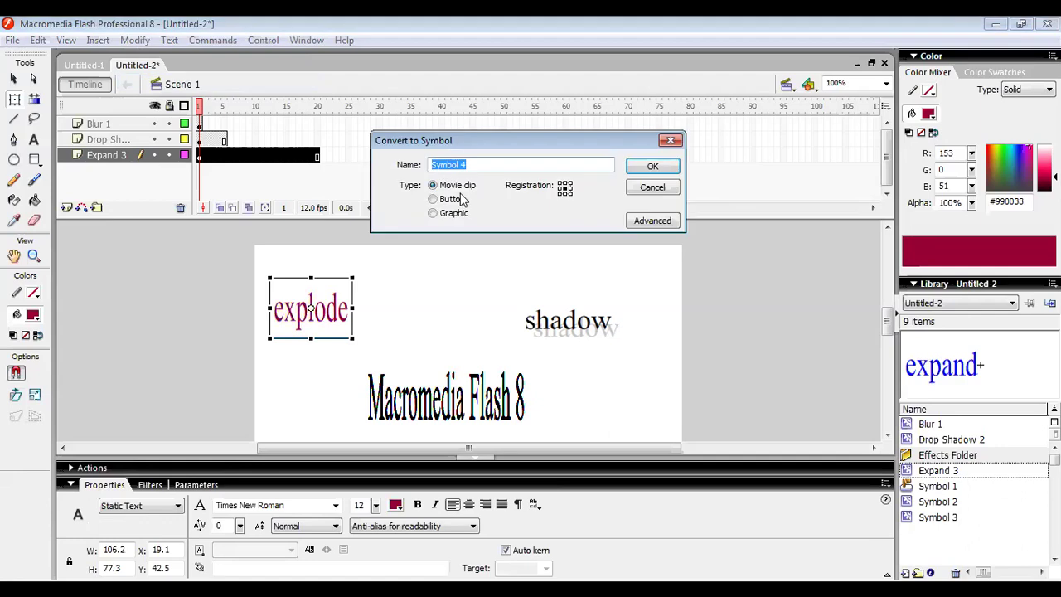
{"action": "left_click", "coordinate": [651, 167]}
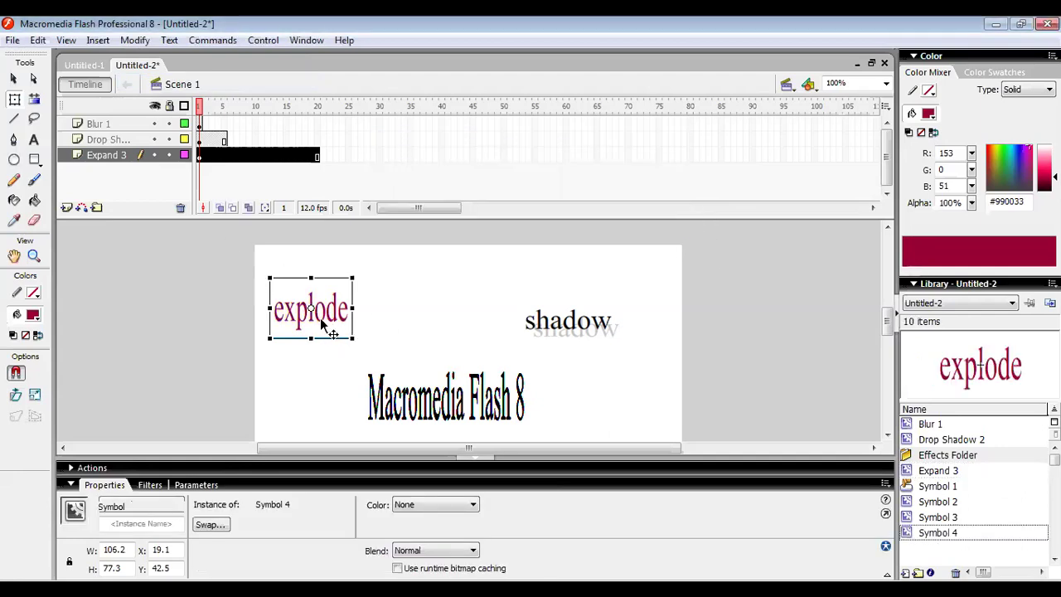
Step: Apply the Explode timeline effect to the "explode" symbol, keeping the 20-frame duration, upward direction, 60-degree fragment rotation and 0% final alpha
{"action": "right_click", "coordinate": [320, 323]}
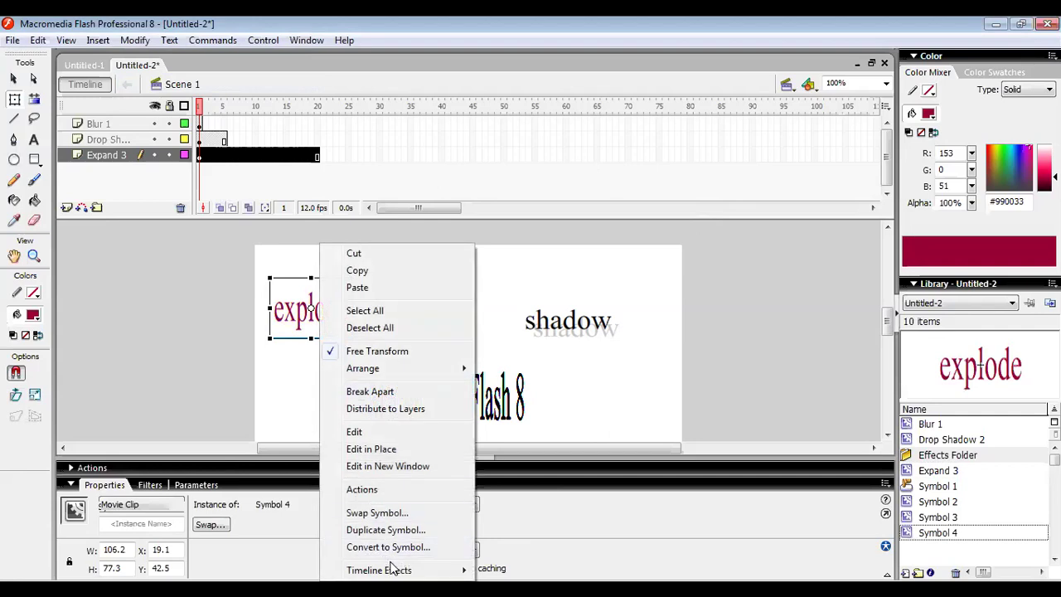
{"action": "mouse_move", "coordinate": [394, 570]}
{"action": "mouse_move", "coordinate": [530, 553]}
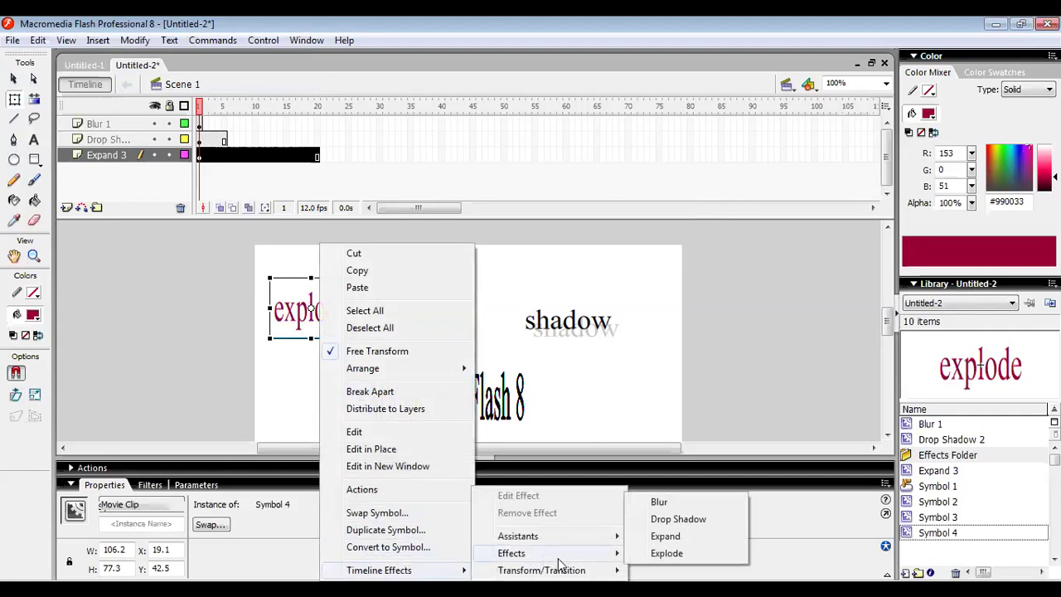
{"action": "left_click", "coordinate": [667, 557]}
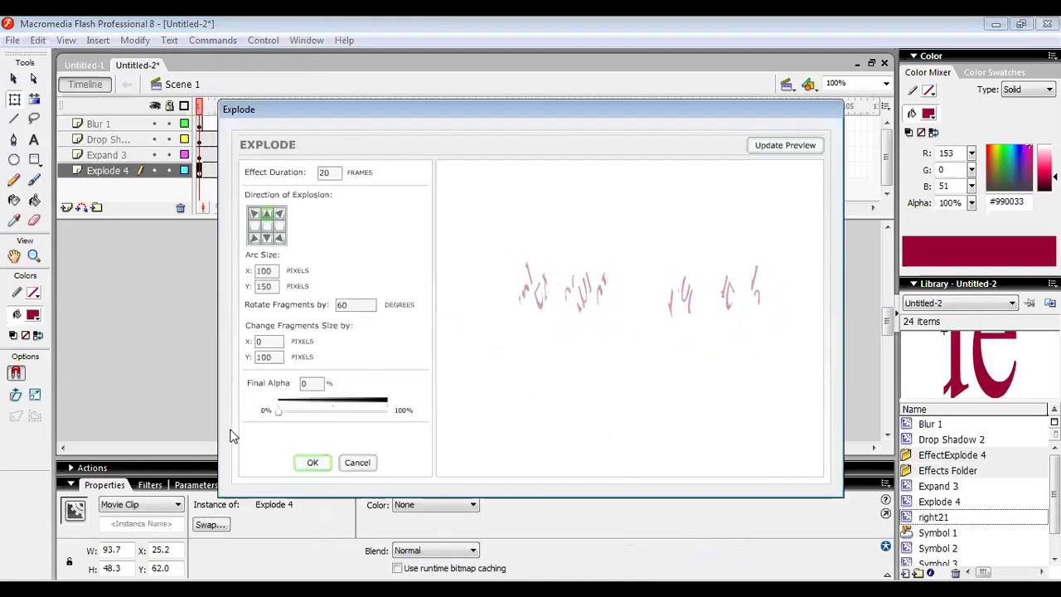
{"action": "left_click", "coordinate": [311, 464]}
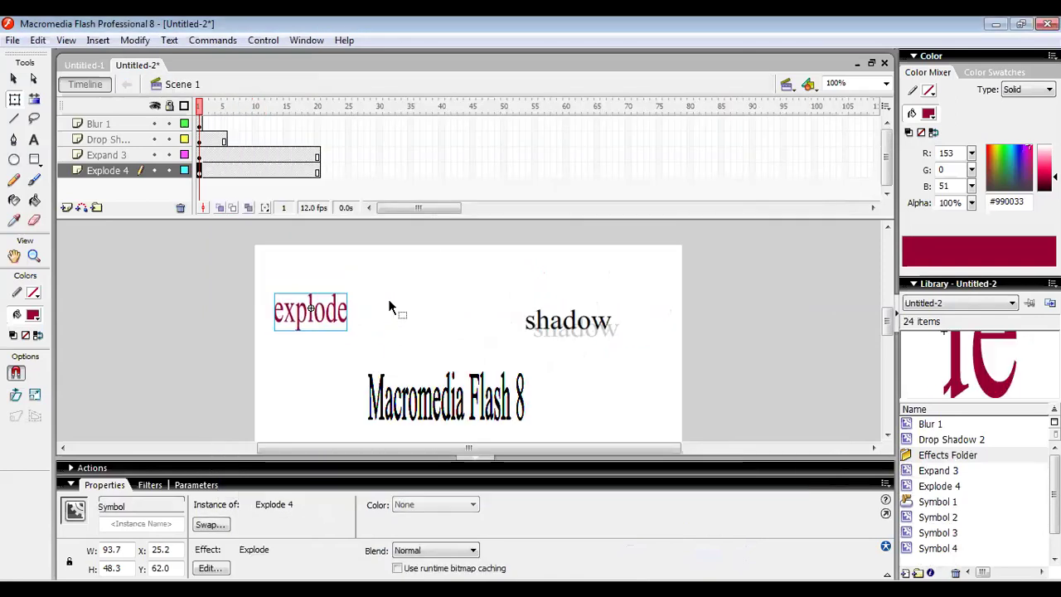
Step: Test the movie to preview the Explode effect alongside the other text effects, and close the preview window
{"action": "left_click", "coordinate": [261, 41]}
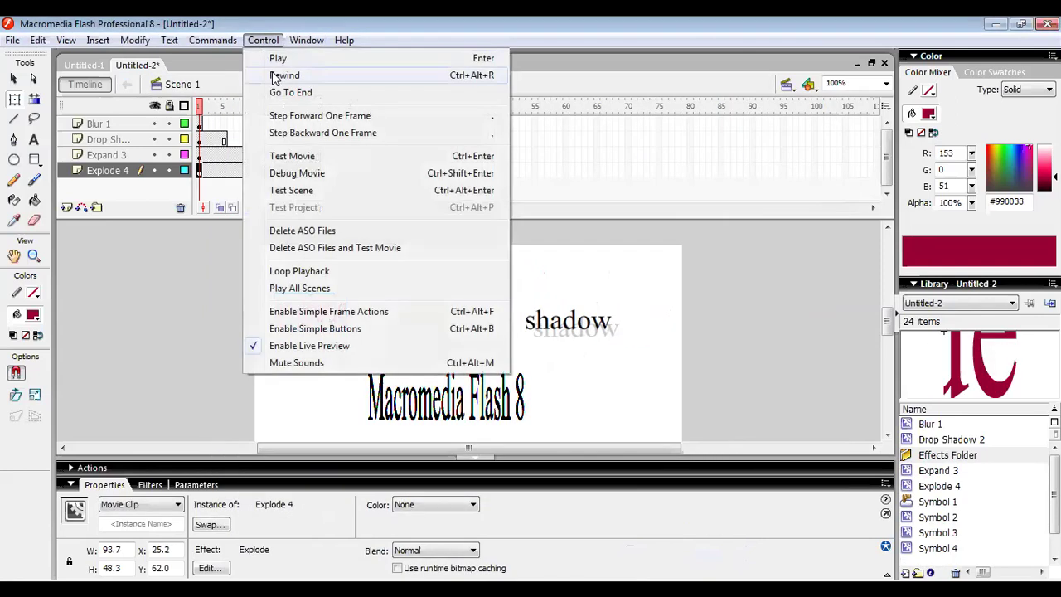
{"action": "left_click", "coordinate": [290, 157]}
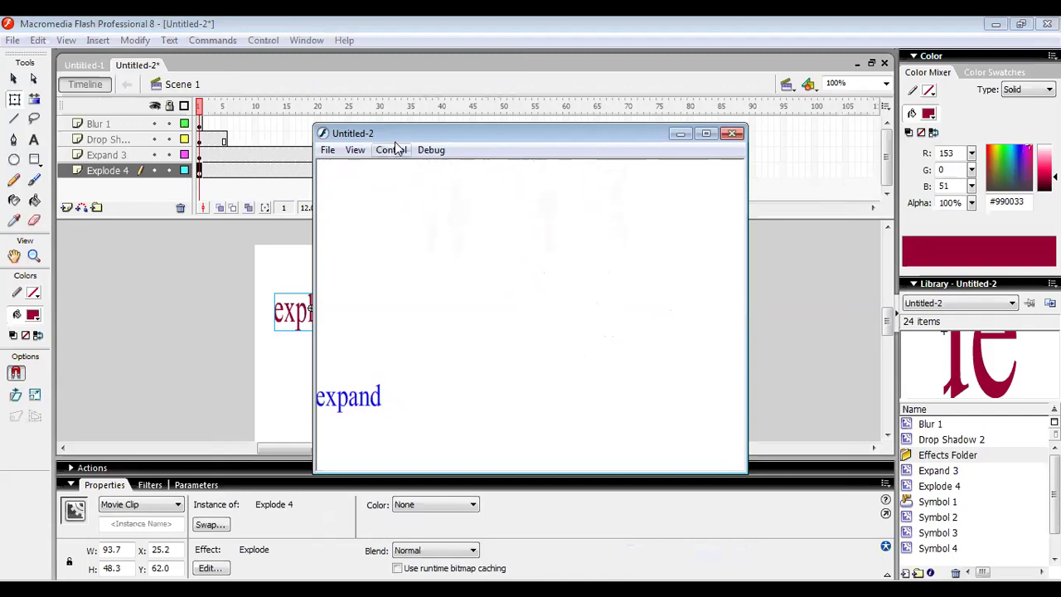
{"action": "left_click_drag", "start_coordinate": [402, 139], "coordinate": [516, 149]}
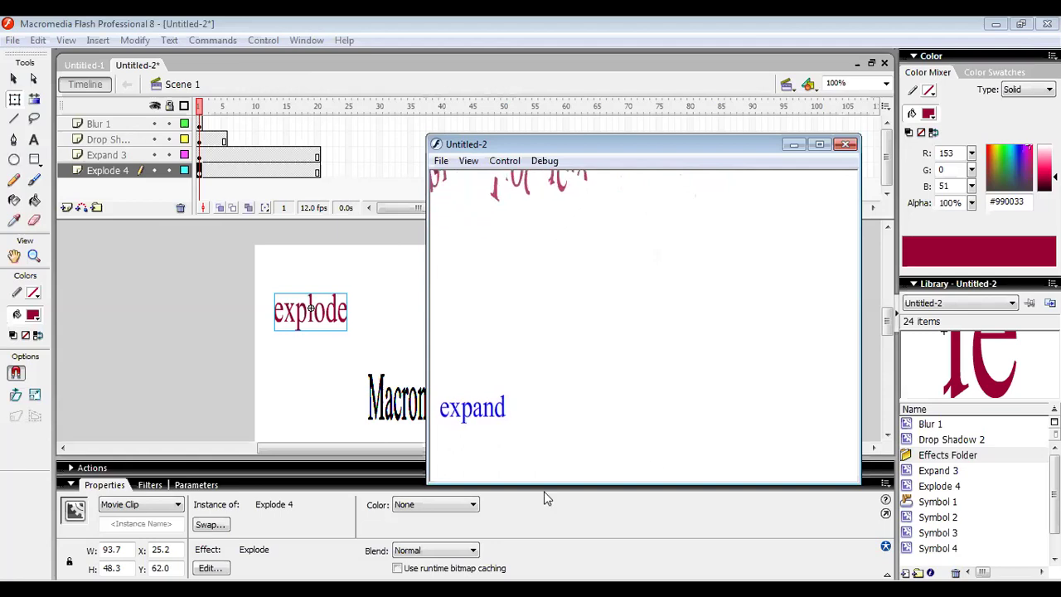
{"action": "left_click", "coordinate": [842, 146]}
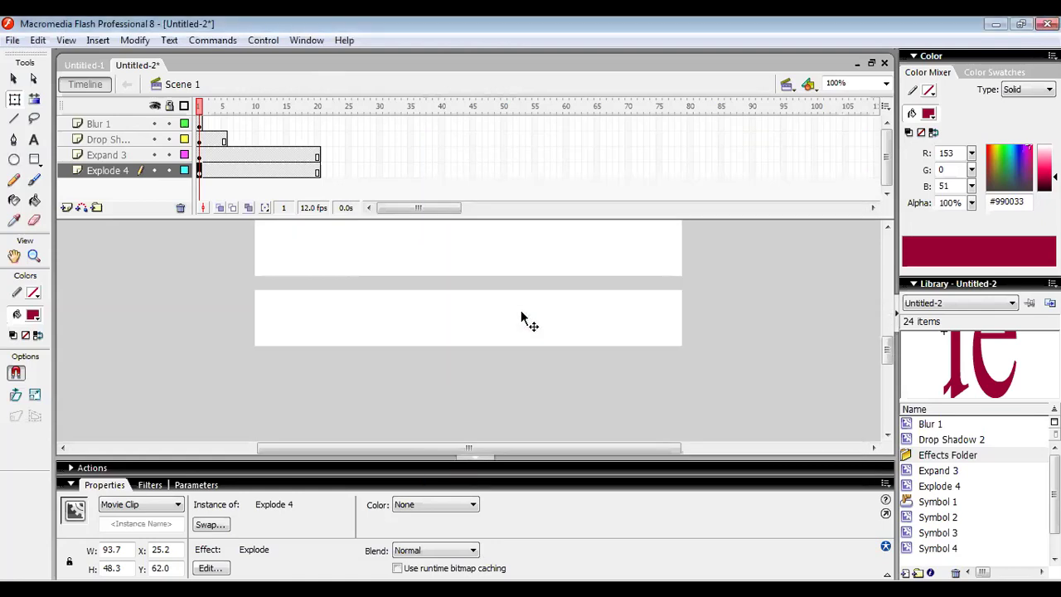
{"action": "scroll", "coordinate": [522, 319], "scroll_direction": "down", "scroll_amount": 2}
{"action": "scroll", "coordinate": [522, 319], "scroll_direction": "up", "scroll_amount": 2}
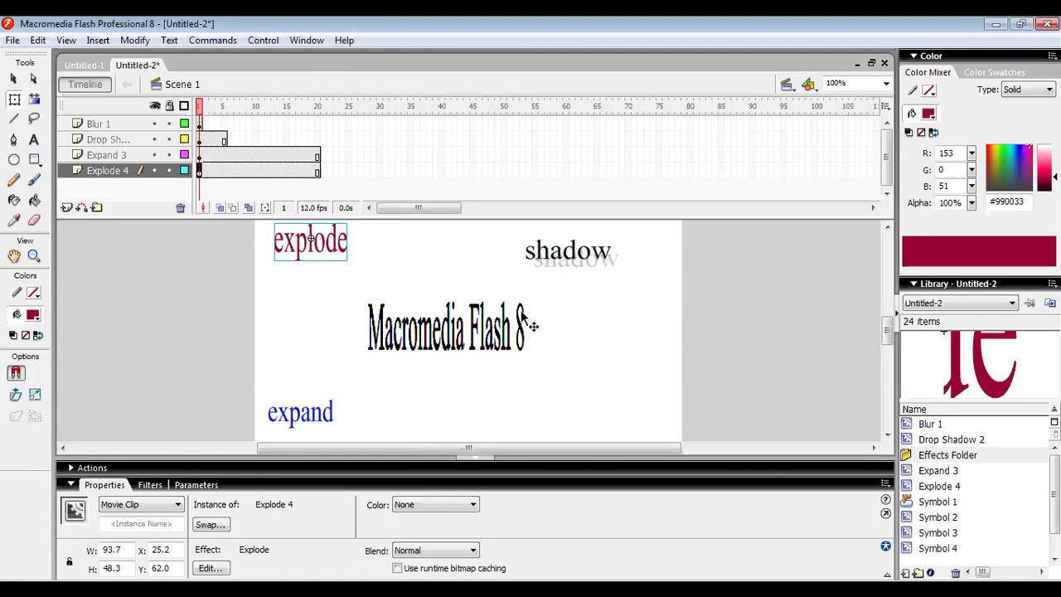